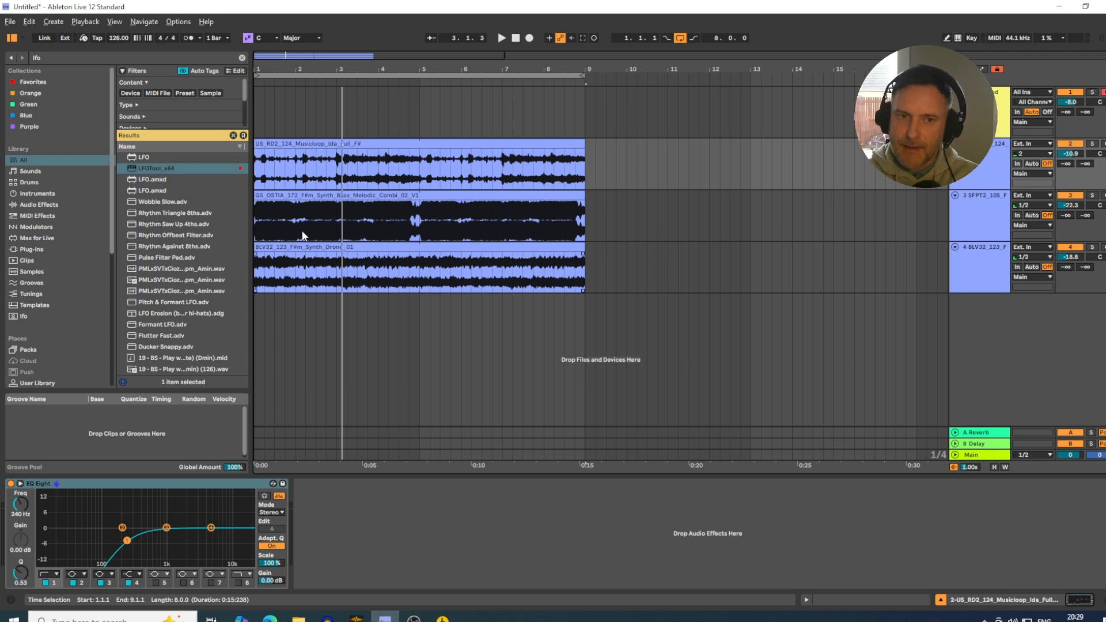
Play the loop from the start and set the volume of track 3 to -22.0 dB.
{"action": "left_click_drag", "start_coordinate": [309, 71], "coordinate": [309, 66]}
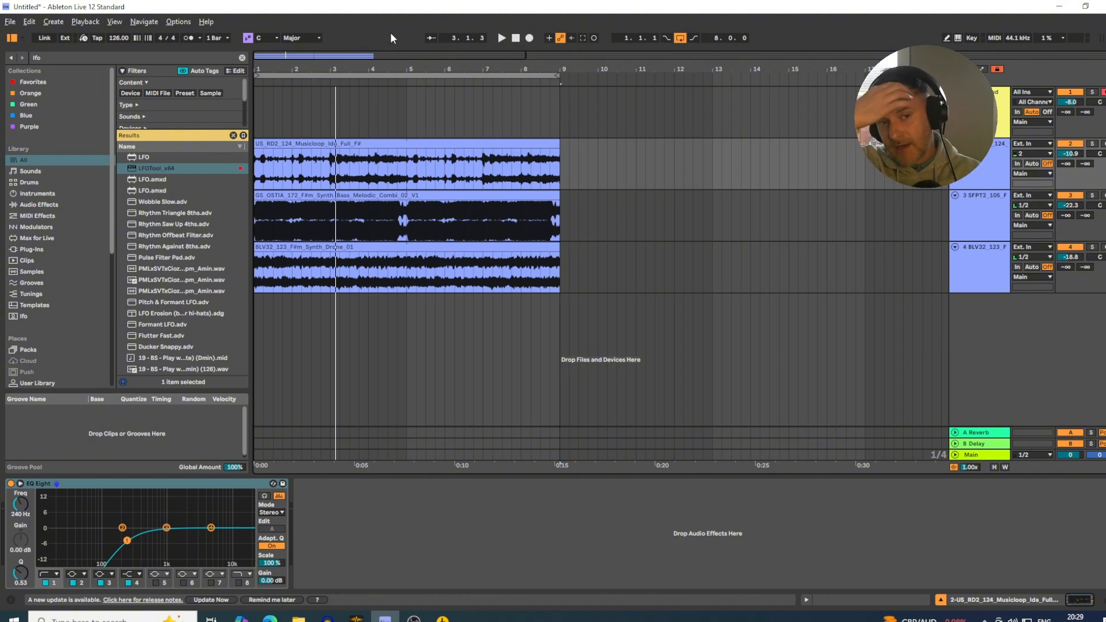
{"action": "left_click", "coordinate": [351, 144]}
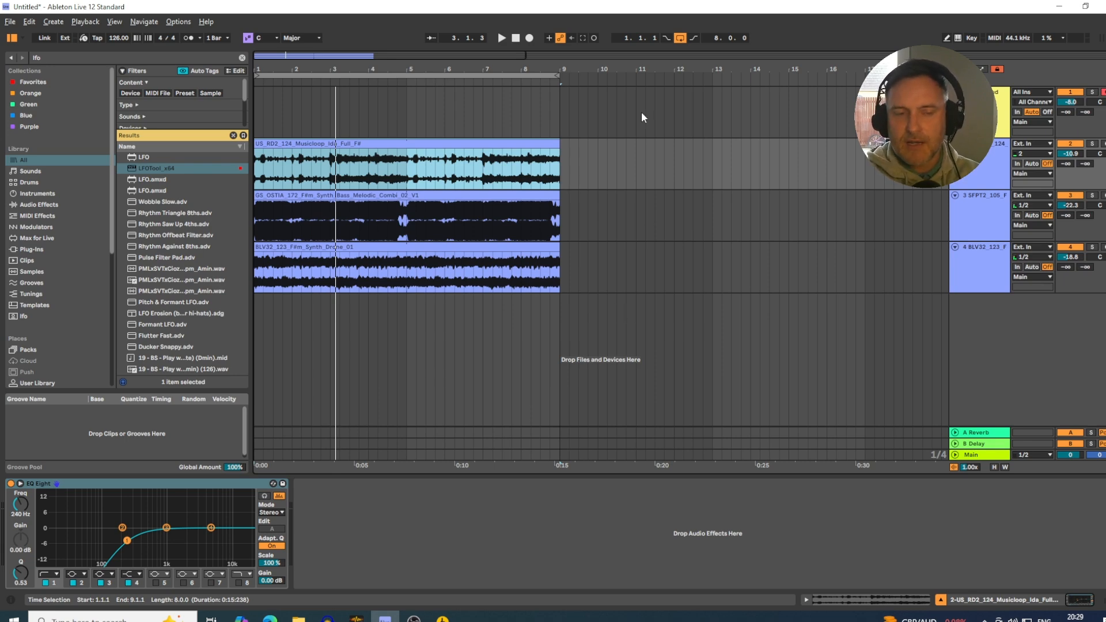
{"action": "key", "text": "space"}
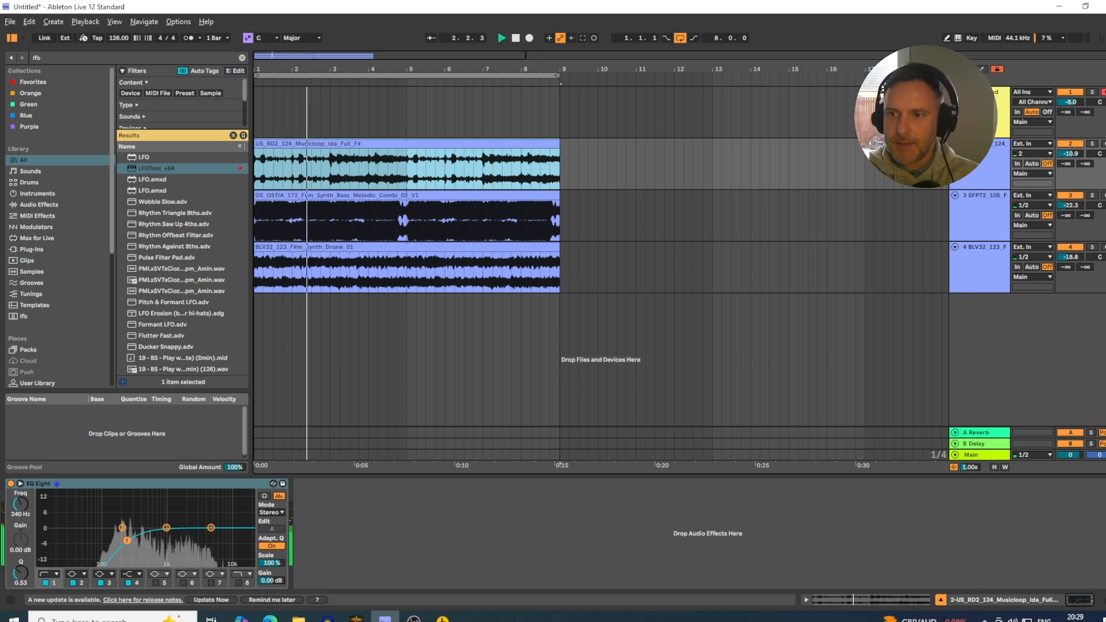
{"action": "left_click_drag", "start_coordinate": [1070, 205], "coordinate": [1071, 203]}
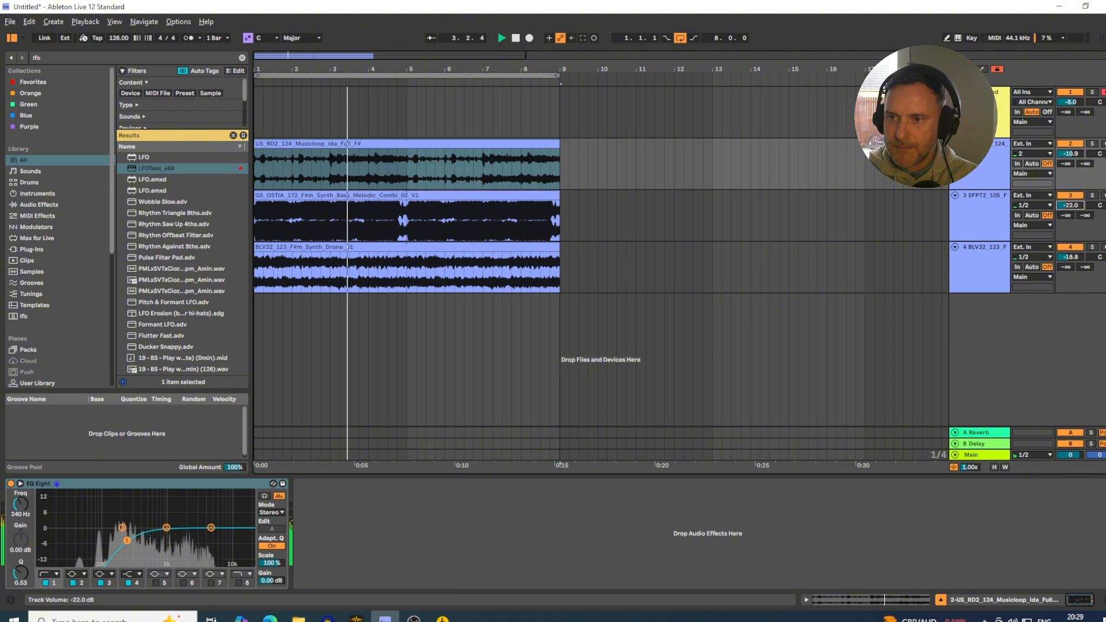
Lower the starting point of the LFOTool volume curve on track 3, close the plug-in and stop playback.
{"action": "left_click", "coordinate": [977, 221]}
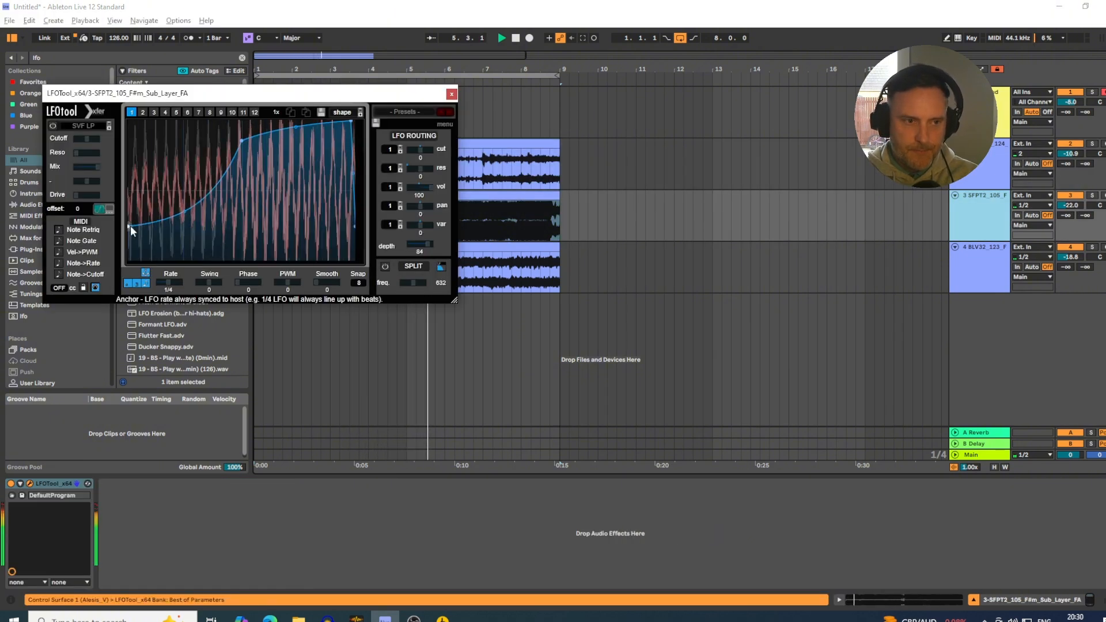
{"action": "left_click_drag", "start_coordinate": [129, 232], "coordinate": [129, 236]}
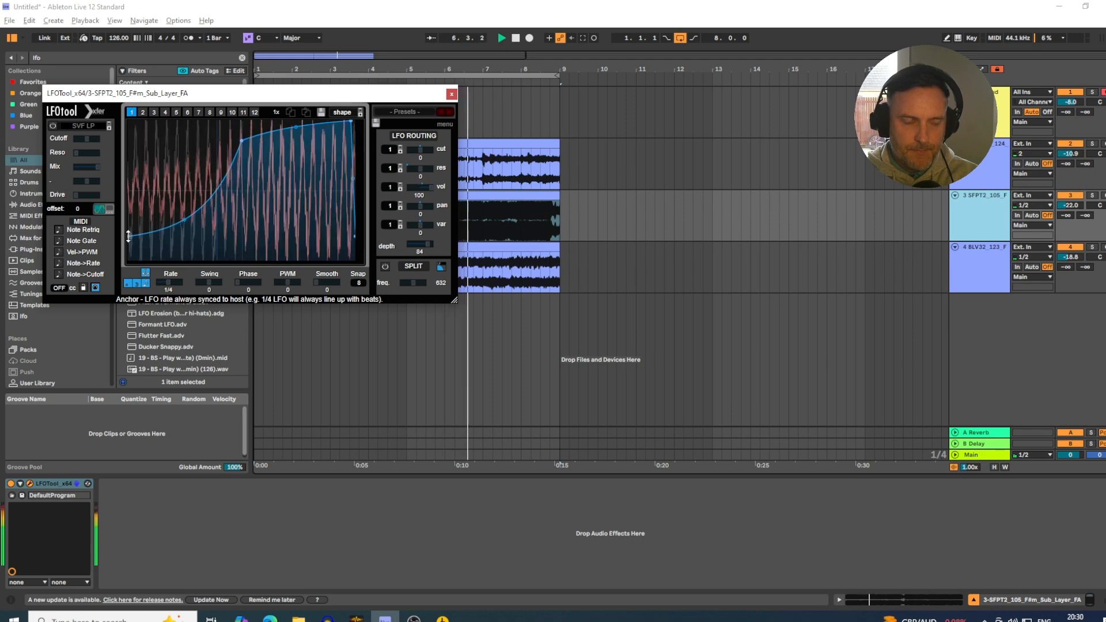
{"action": "left_click", "coordinate": [451, 94]}
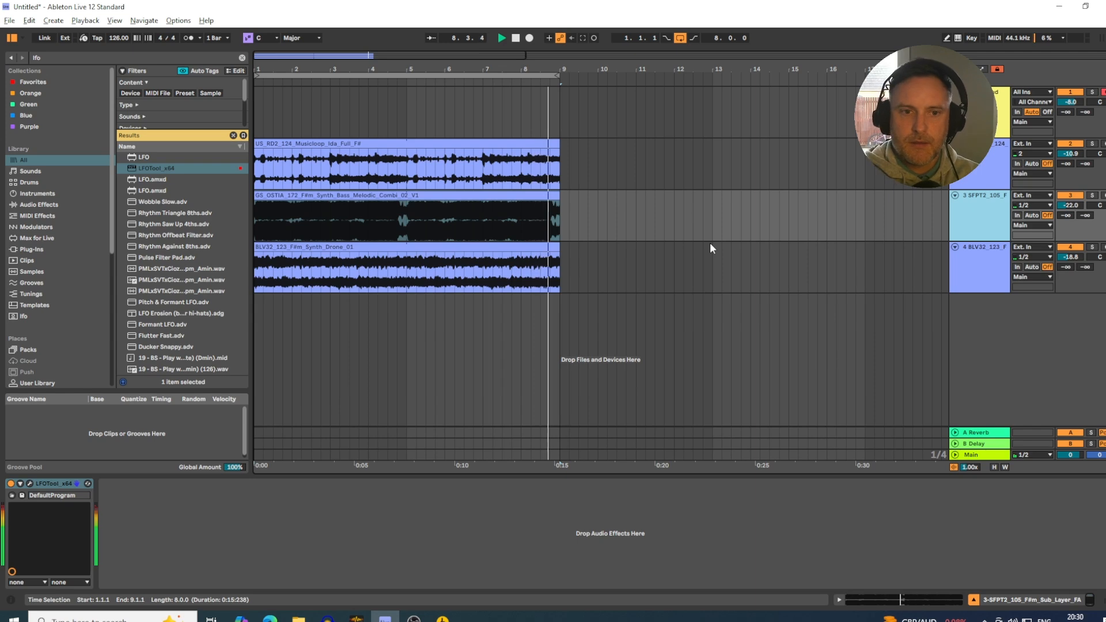
{"action": "key", "text": "space"}
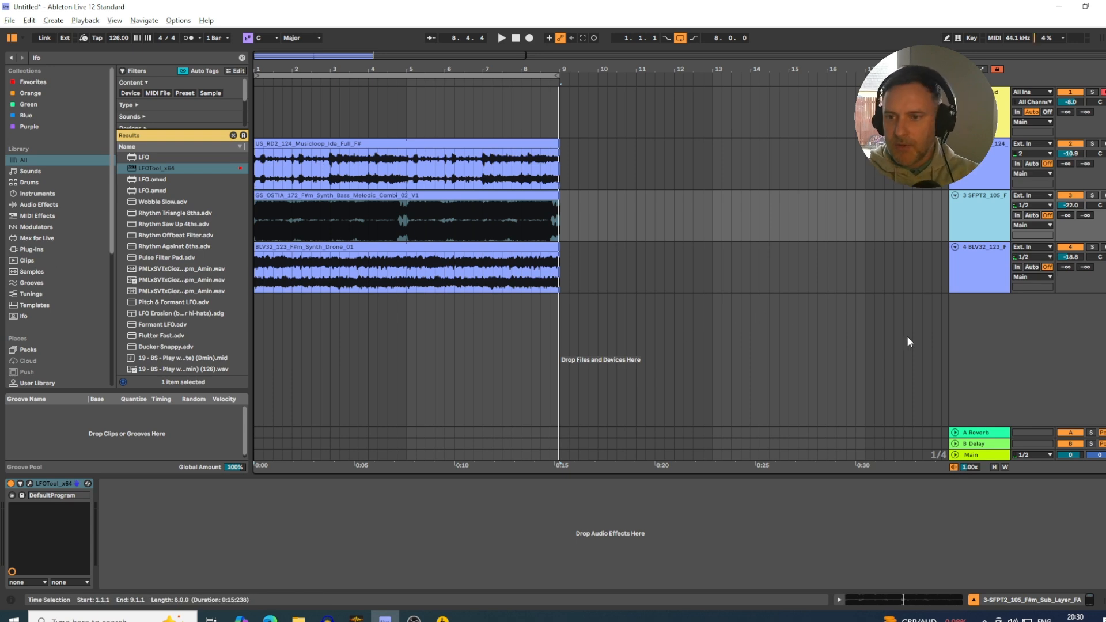
Insert a new MIDI track below track 4 and name it Drum Rack.
{"action": "right_click", "coordinate": [997, 311]}
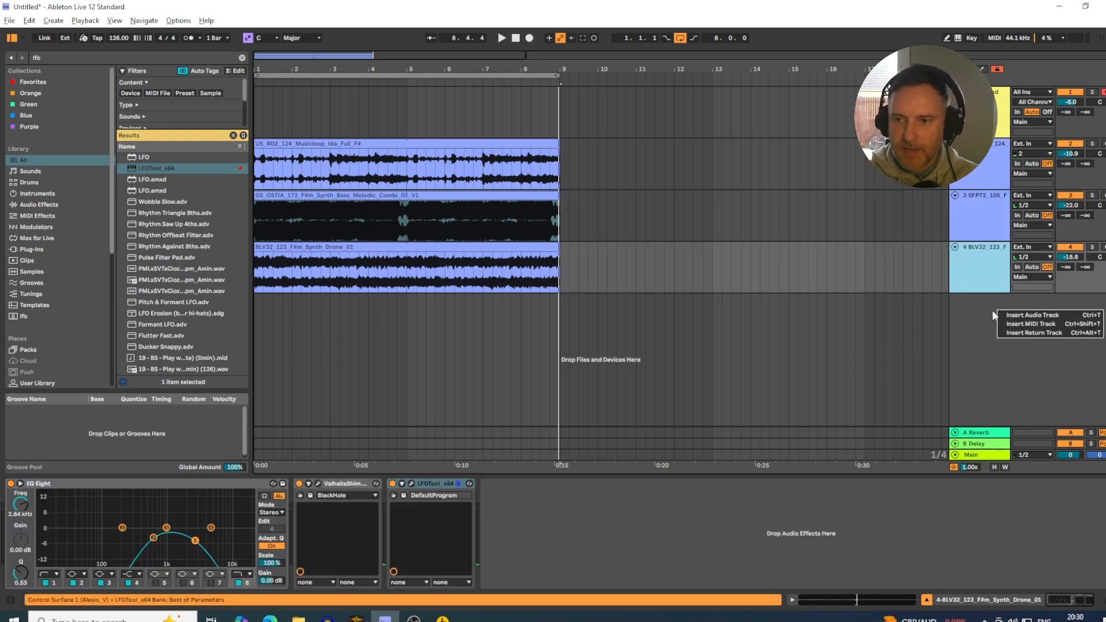
{"action": "left_click", "coordinate": [1007, 323]}
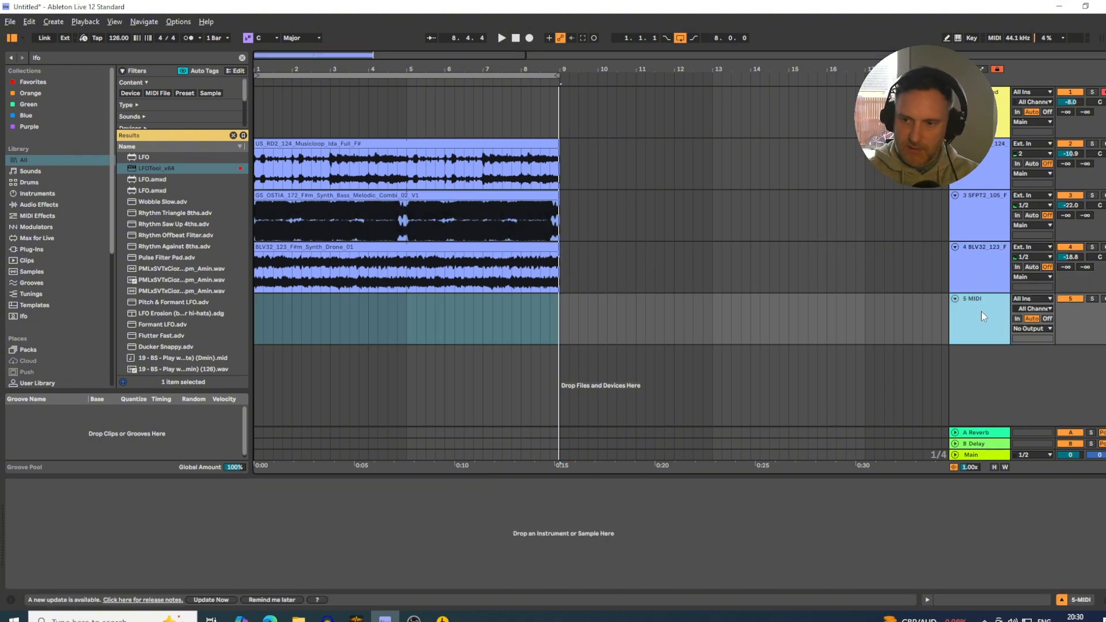
{"action": "key", "text": "ctrl+r"}
{"action": "type", "text": "Dru"}
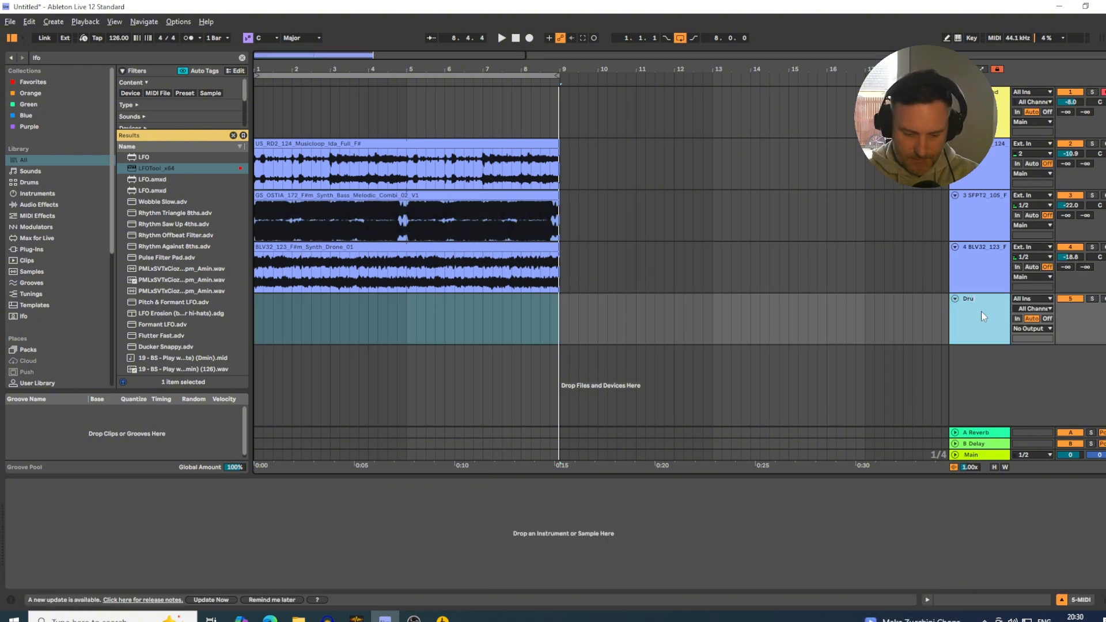
{"action": "type", "text": "m Rack"}
{"action": "key", "text": "Return"}
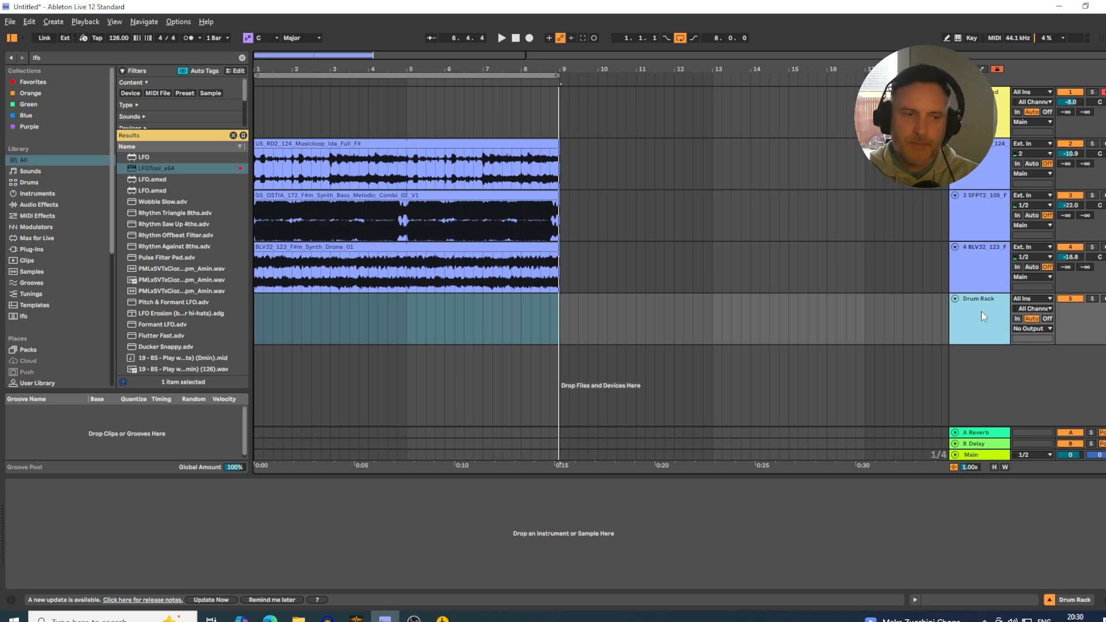
Search the browser for "drum" and load an empty Drum Rack onto the new MIDI track.
{"action": "left_click", "coordinate": [70, 54]}
{"action": "type", "text": "drum"}
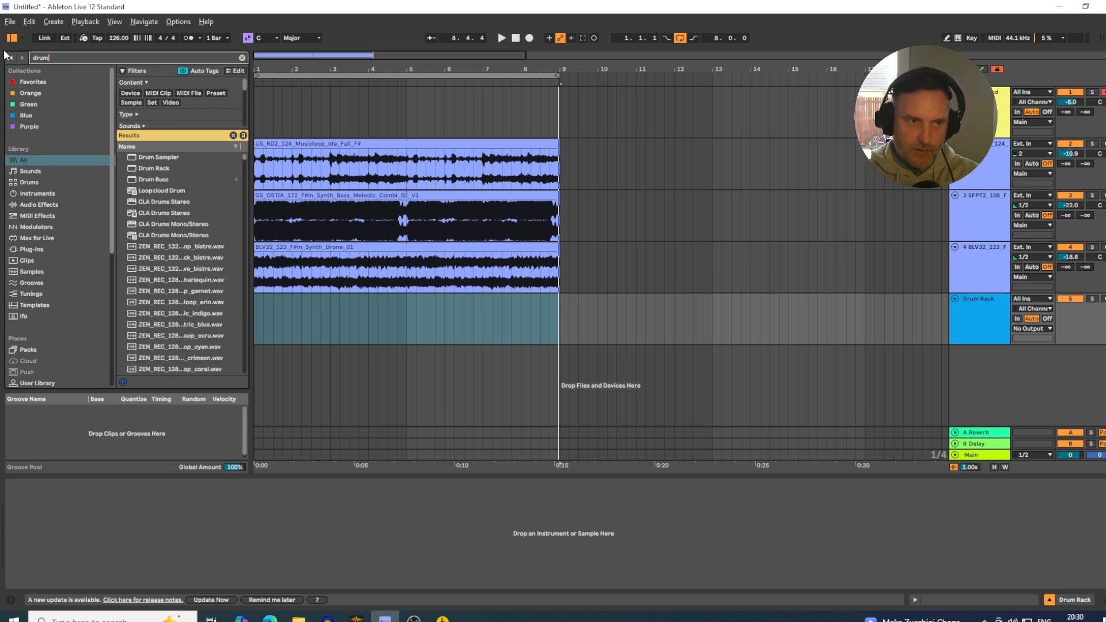
{"action": "left_click_drag", "start_coordinate": [155, 168], "coordinate": [350, 504]}
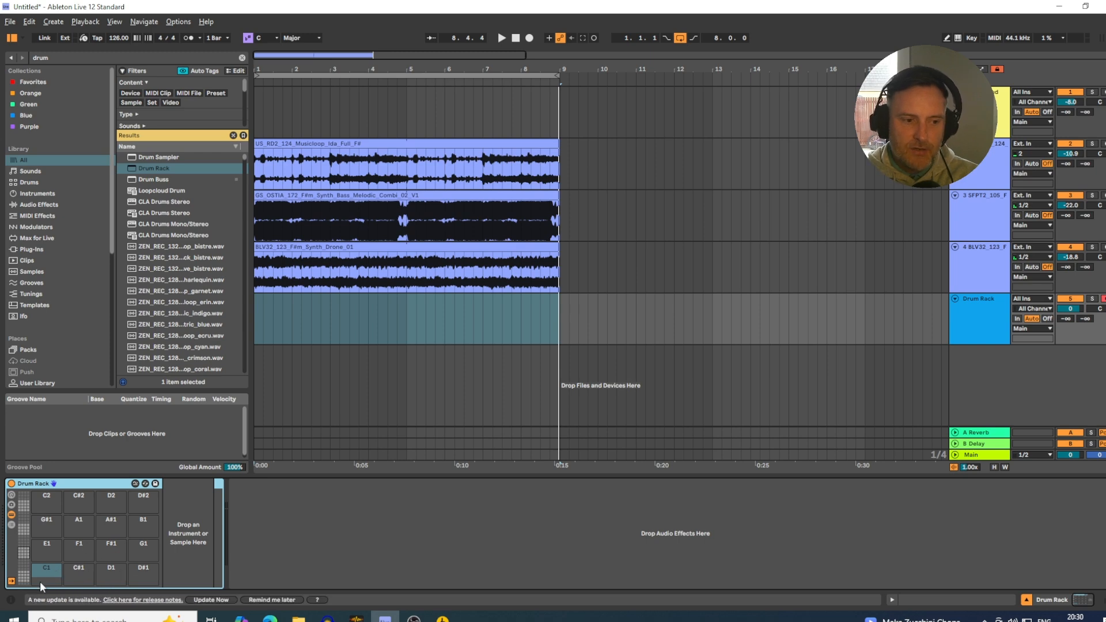
Look through the lower and higher pad banks of the empty Drum Rack and return to the bank starting at C1.
{"action": "left_click", "coordinate": [24, 555]}
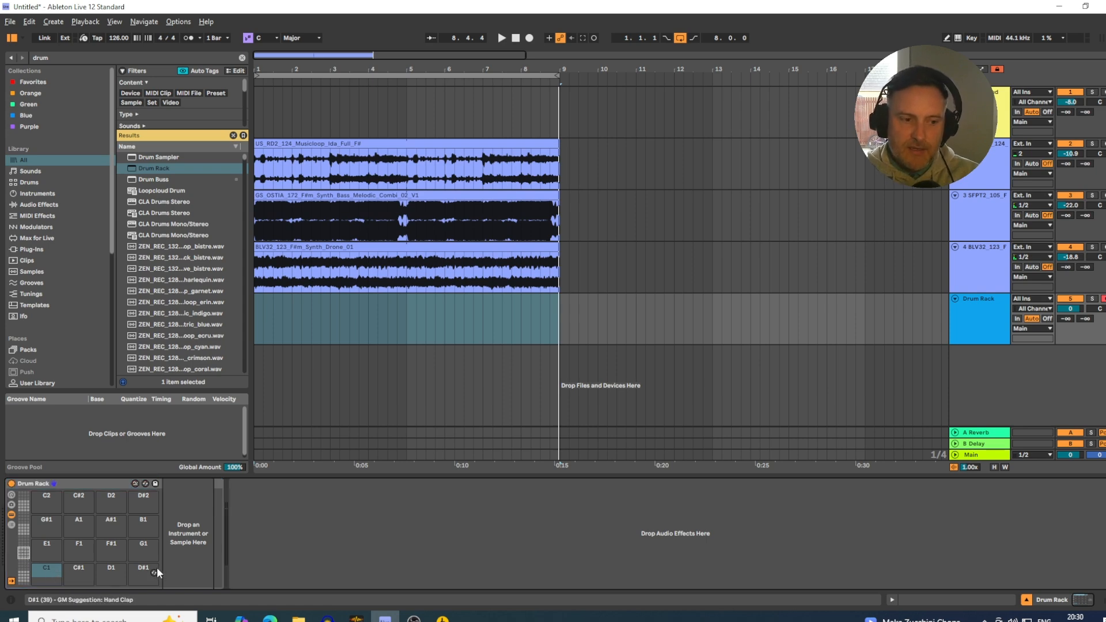
{"action": "left_click", "coordinate": [26, 573]}
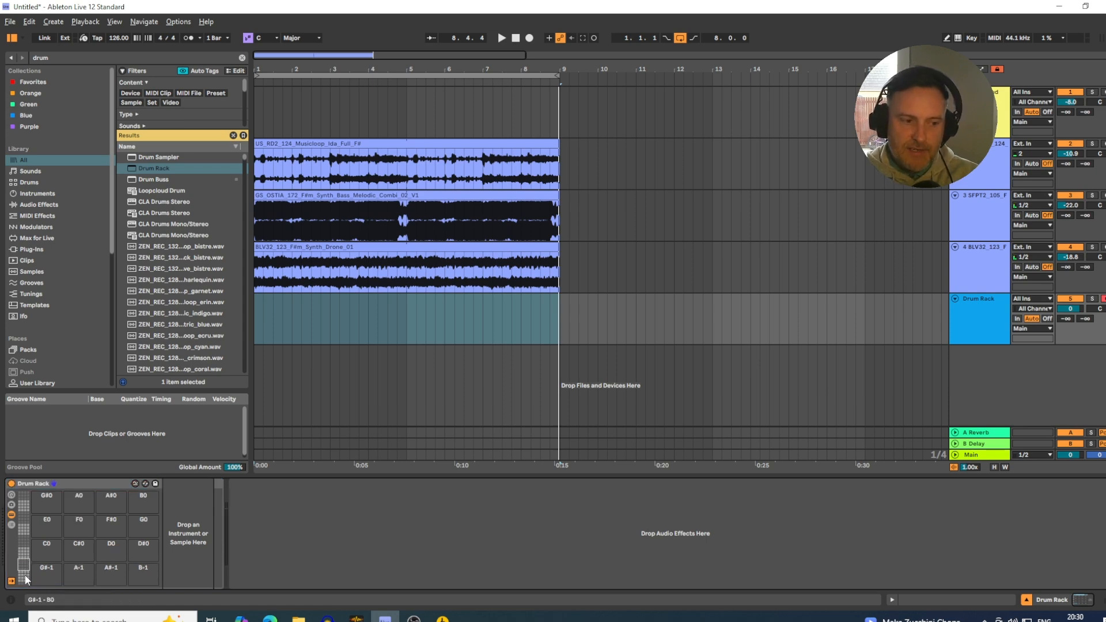
{"action": "left_click_drag", "start_coordinate": [24, 543], "coordinate": [24, 524]}
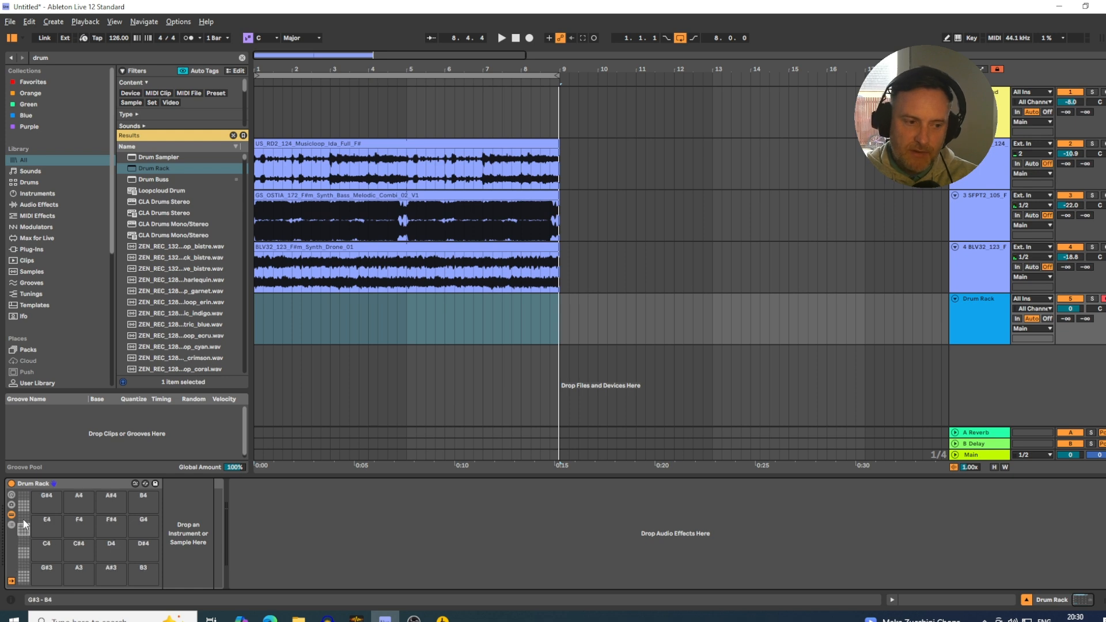
{"action": "left_click", "coordinate": [21, 554]}
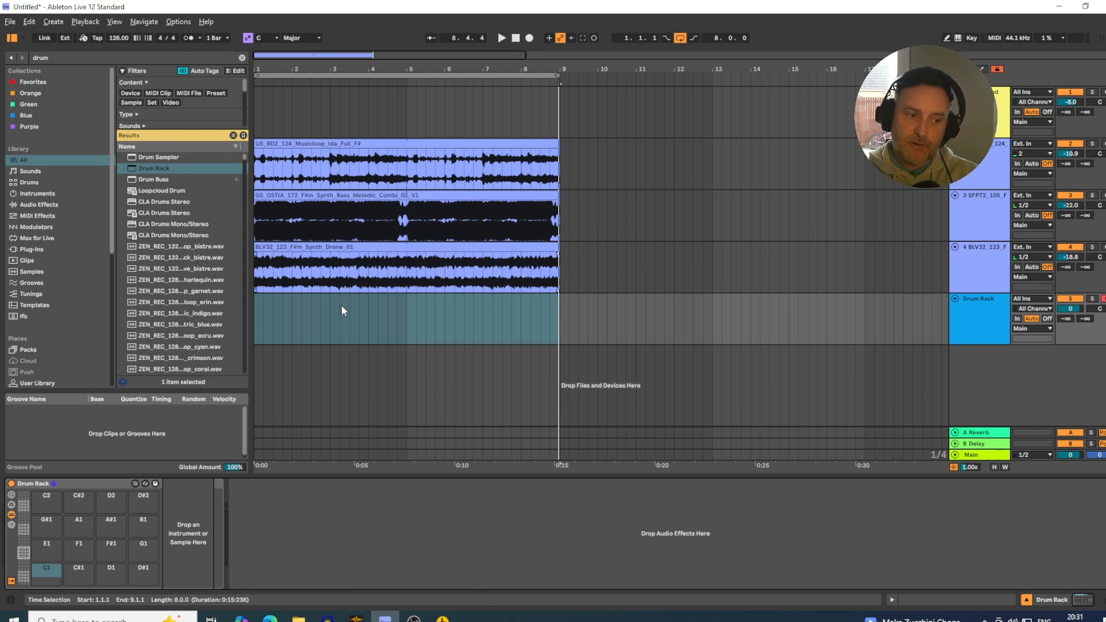
Search the Samples folder for "kick" and open the 01 Signature folder under Cyclopedia Two, 001 One Shot Drums, 001 Kickdrums.
{"action": "scroll", "coordinate": [59, 294], "scroll_direction": "down", "scroll_amount": 5}
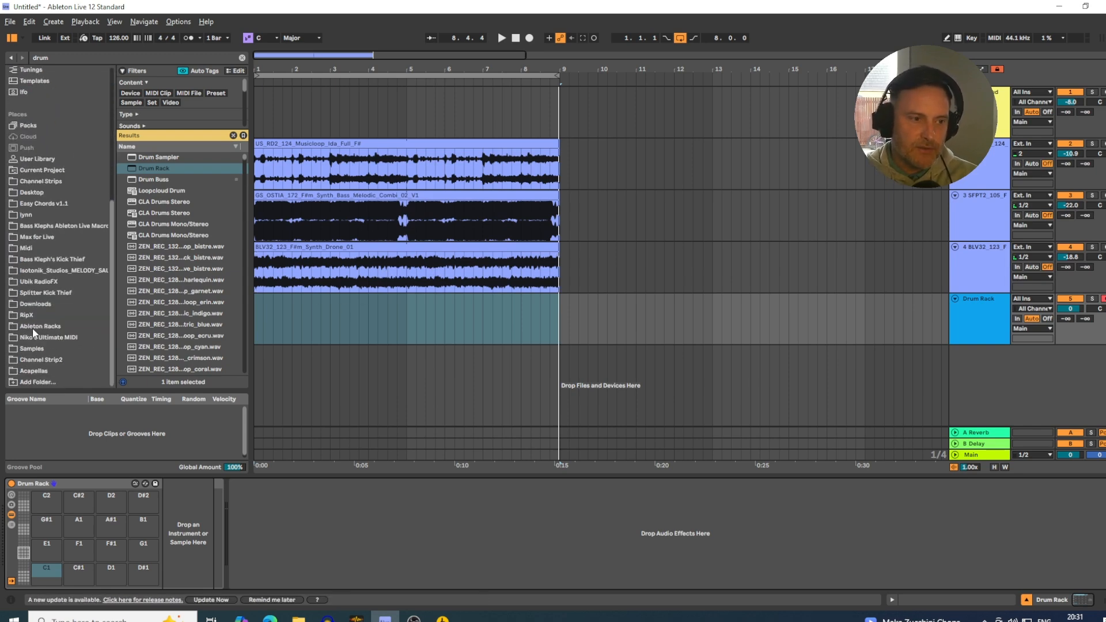
{"action": "left_click", "coordinate": [32, 349]}
{"action": "left_click", "coordinate": [58, 59]}
{"action": "type", "text": "kick"}
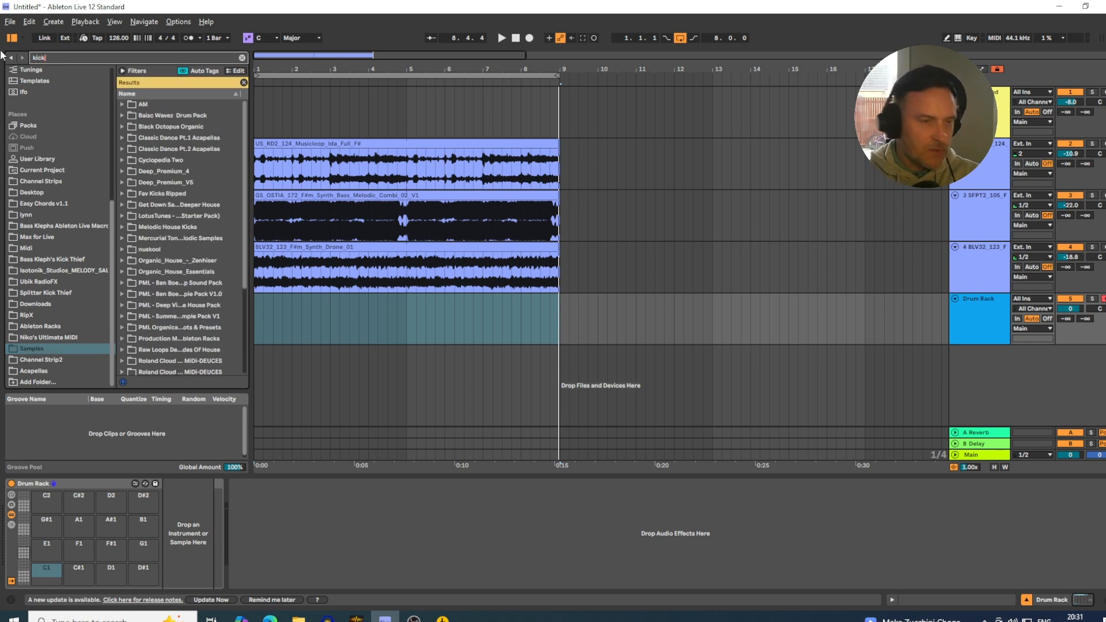
{"action": "left_click", "coordinate": [127, 163]}
{"action": "left_click", "coordinate": [141, 172]}
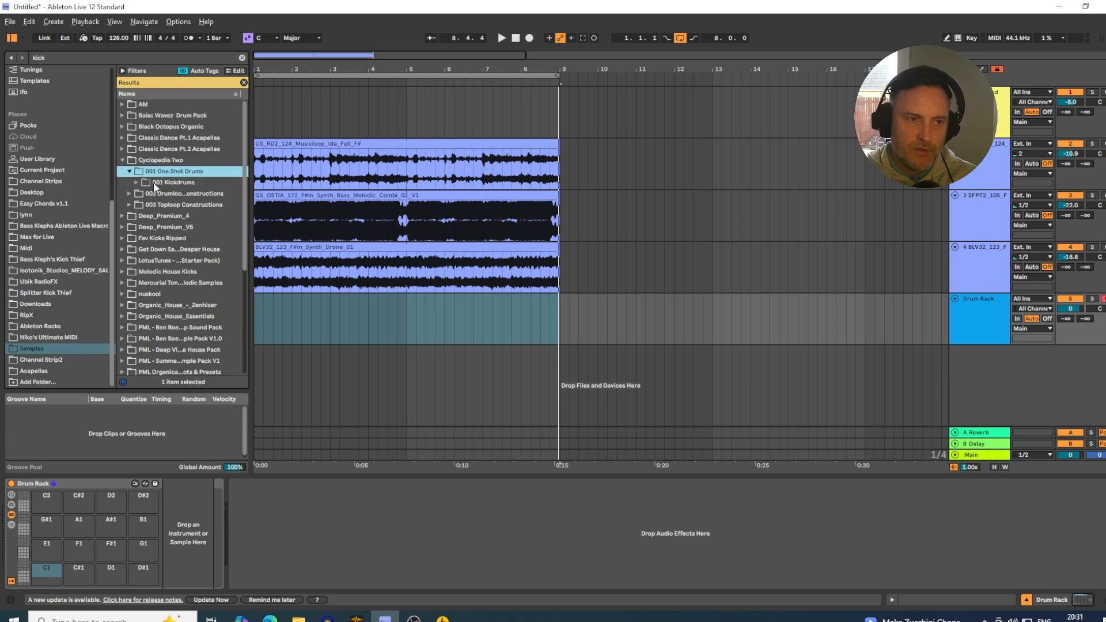
{"action": "left_click", "coordinate": [141, 183]}
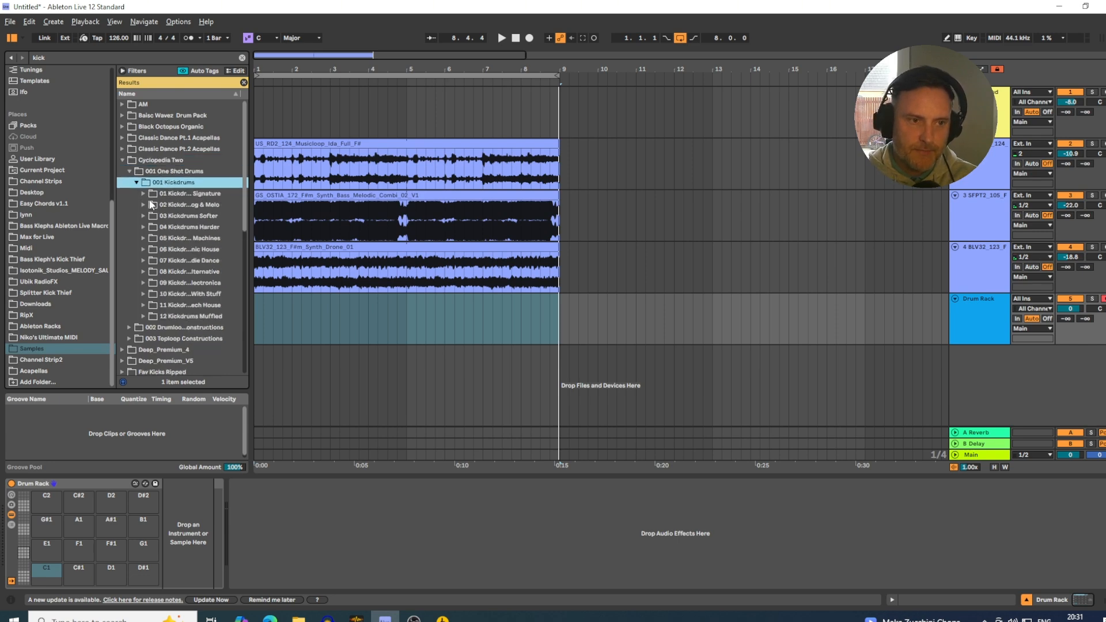
{"action": "left_click", "coordinate": [144, 195]}
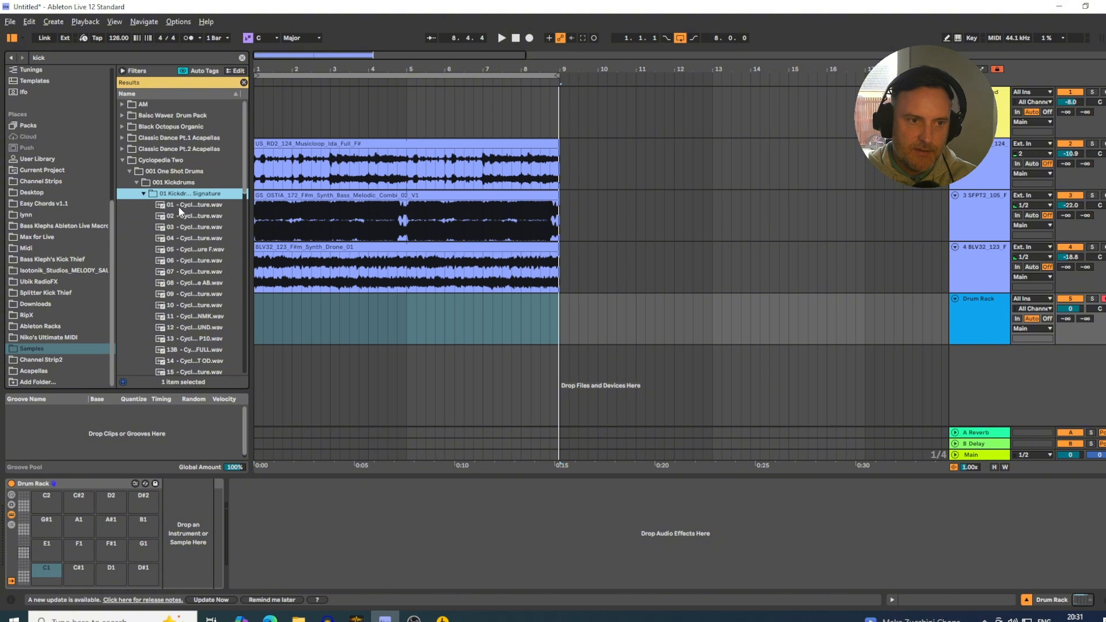
Load all the Signature kick samples, 01 through 20, onto the Drum Rack pads starting at C1.
{"action": "left_click", "coordinate": [179, 205]}
{"action": "scroll", "coordinate": [180, 238], "scroll_direction": "down", "scroll_amount": 3}
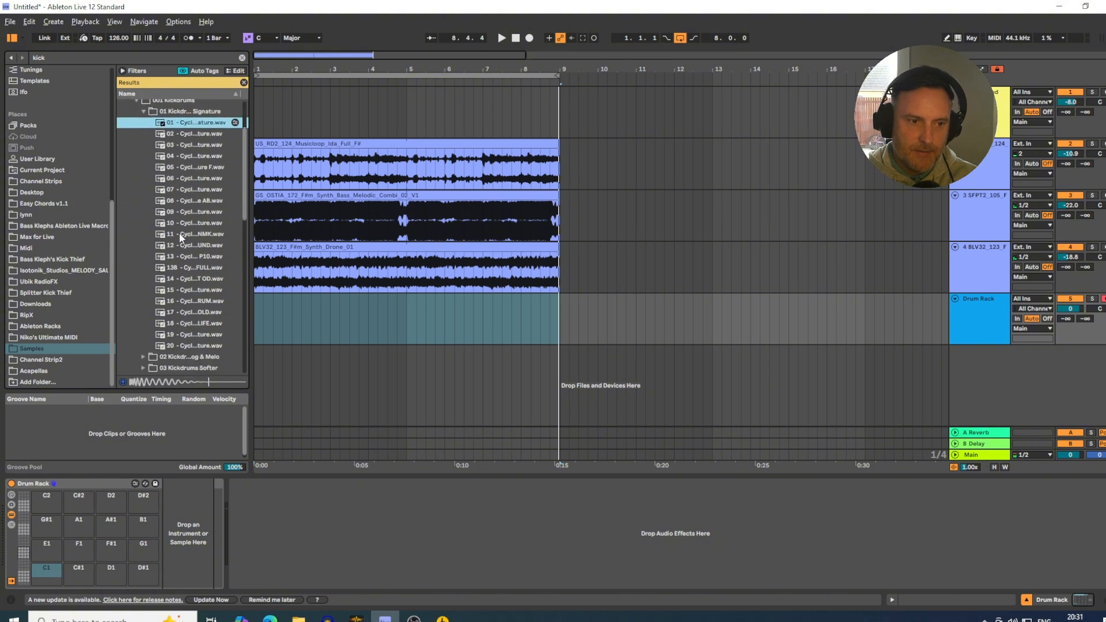
{"action": "left_click", "coordinate": [184, 344], "text": "shift"}
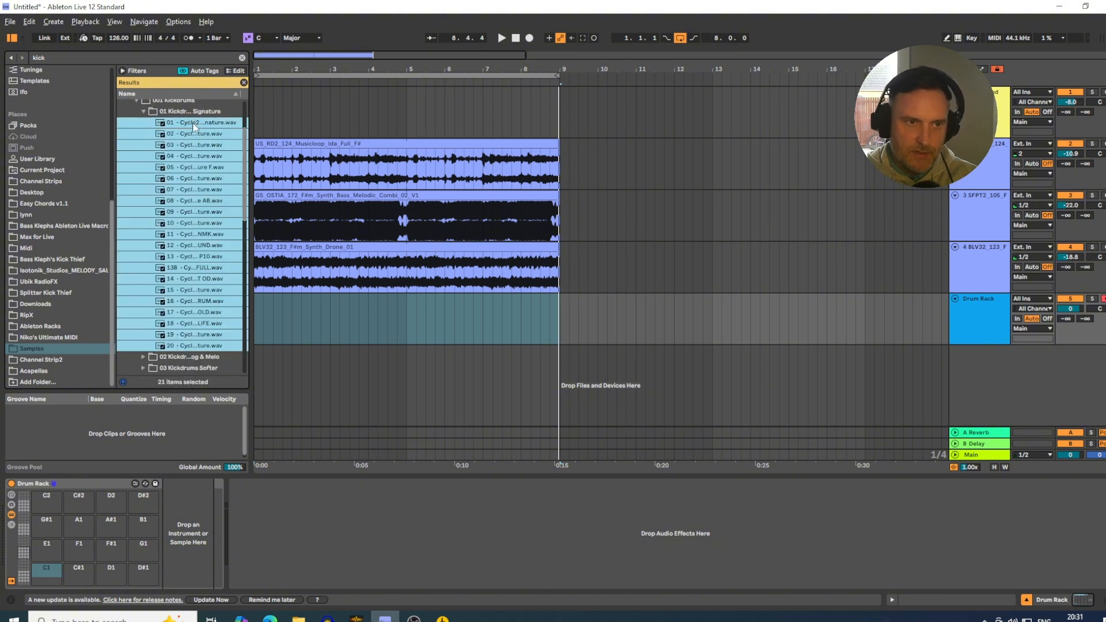
{"action": "left_click_drag", "start_coordinate": [194, 132], "coordinate": [52, 570]}
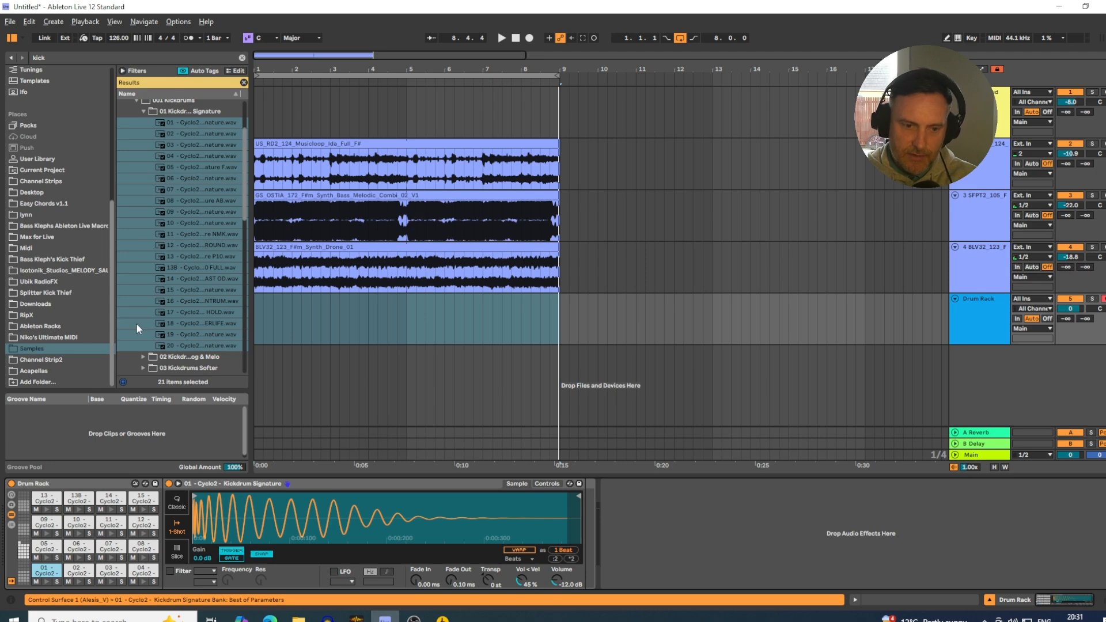
Check the kick samples on the Drum Rack's higher pads and return to the bank starting at C1.
{"action": "left_click", "coordinate": [26, 556]}
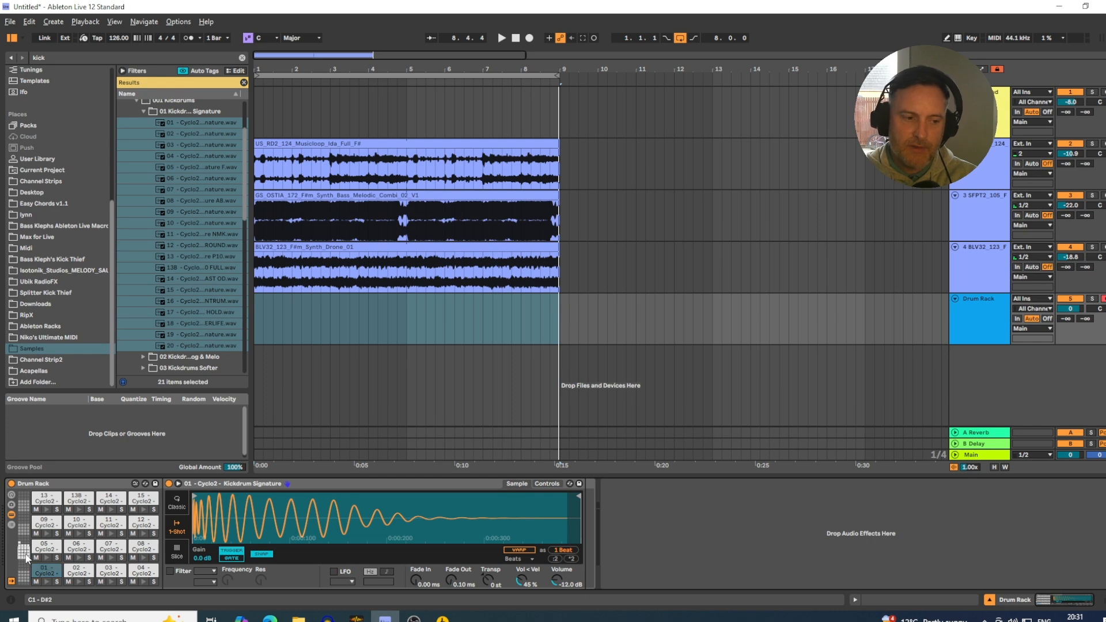
{"action": "left_click", "coordinate": [24, 545]}
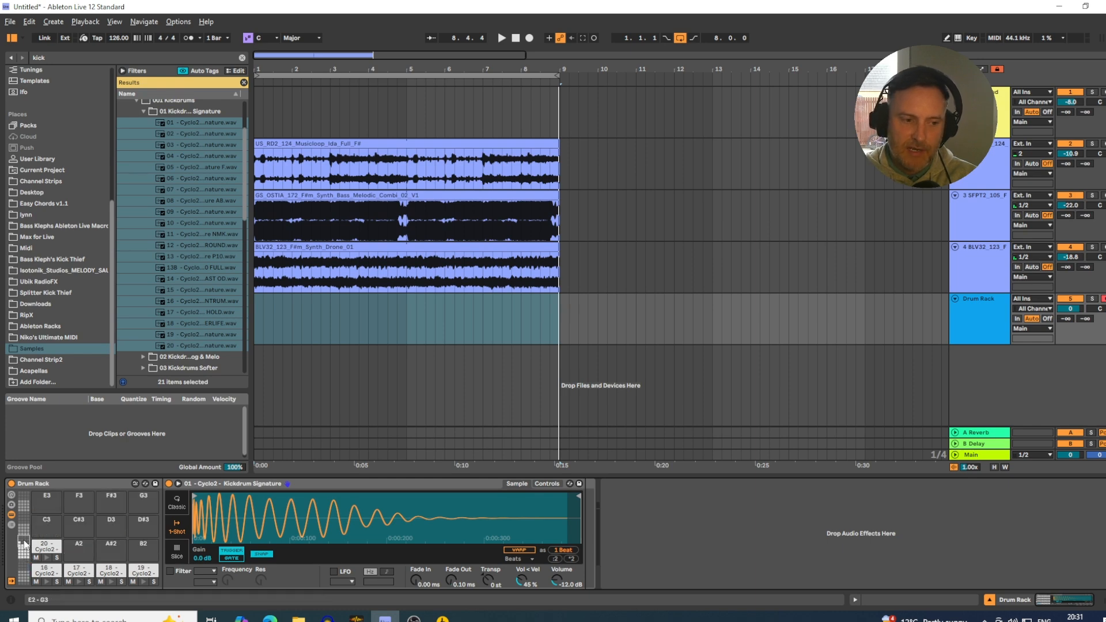
{"action": "left_click", "coordinate": [26, 556]}
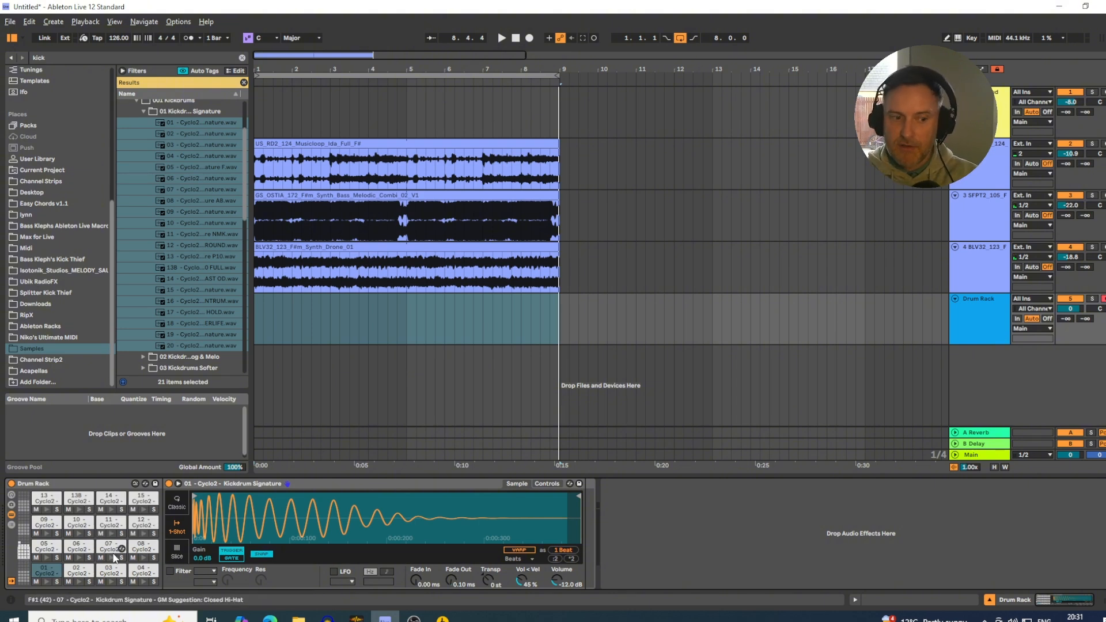
Save the filled Drum Rack to the User Library as a preset named Fav Drum Samples.
{"action": "left_click", "coordinate": [155, 484]}
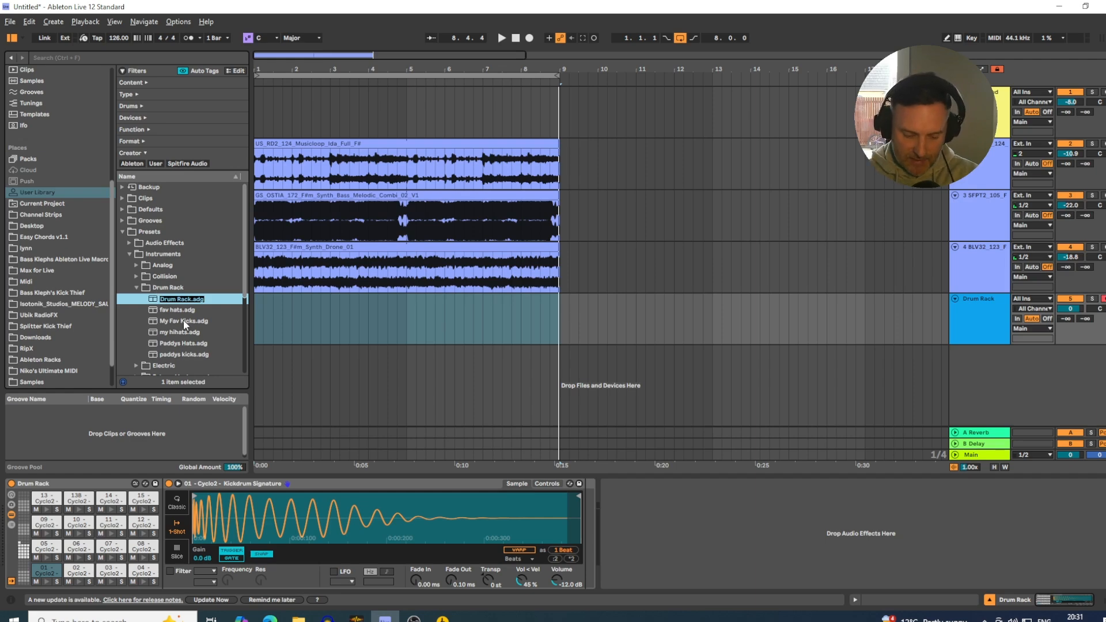
{"action": "type", "text": "Fav D"}
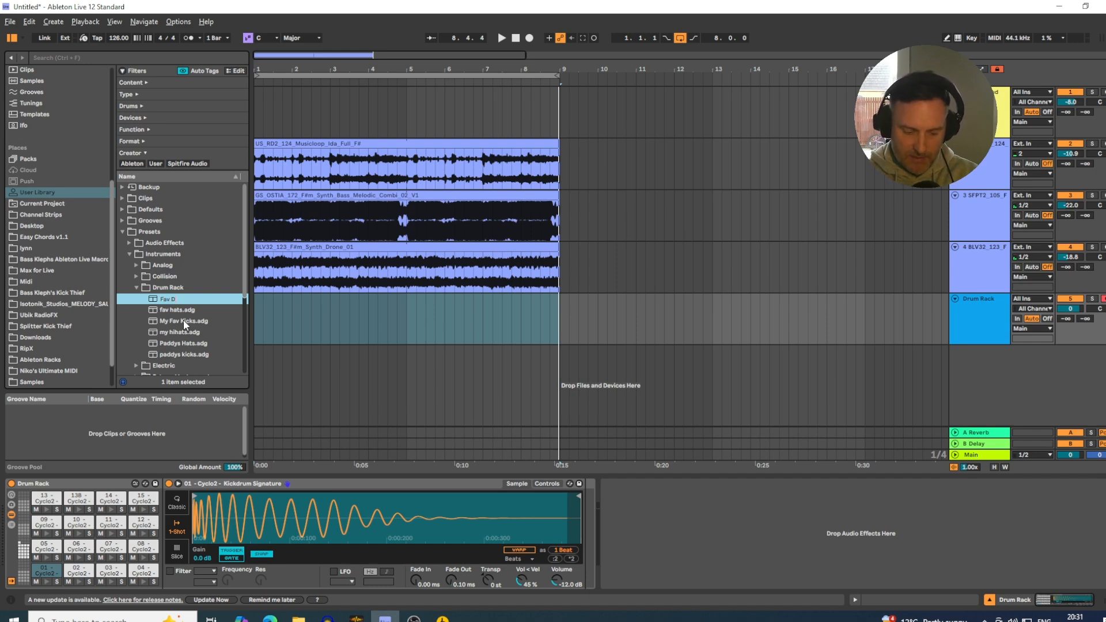
{"action": "type", "text": "rum Samples"}
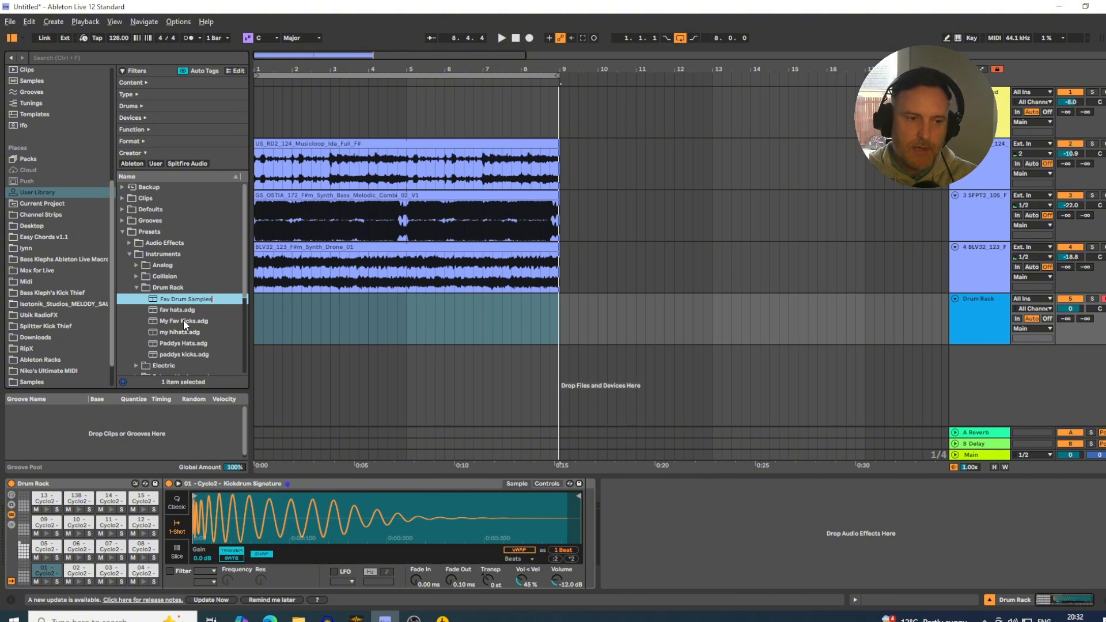
{"action": "key", "text": "Return"}
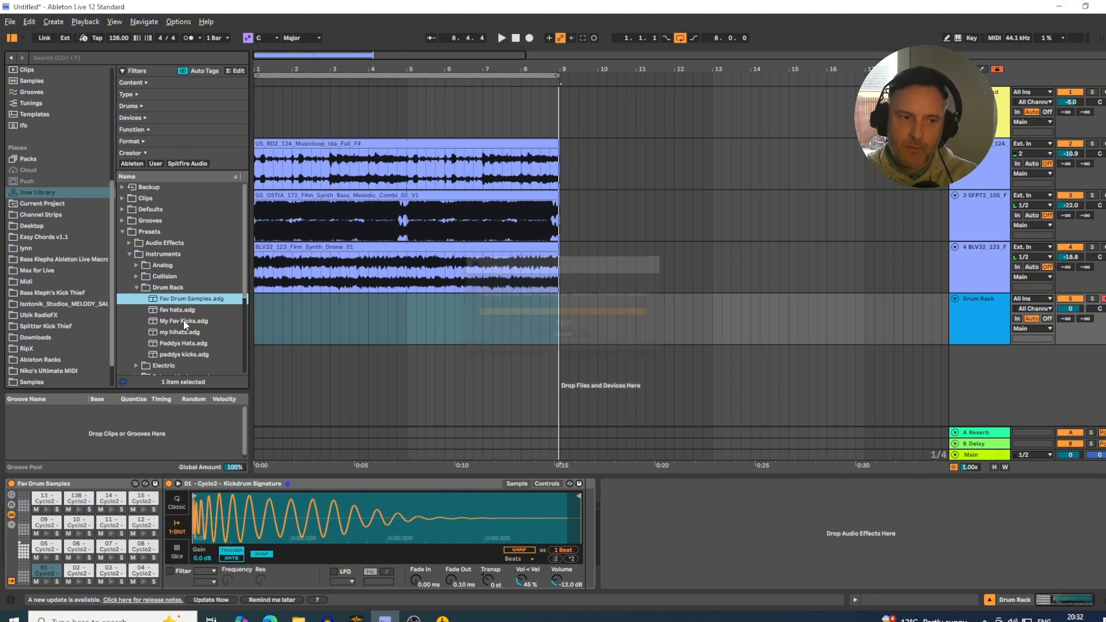
Delete the Fav Drum Samples rack from its track and collapse the Drum Rack preset folder in the User Library.
{"action": "left_click", "coordinate": [79, 485]}
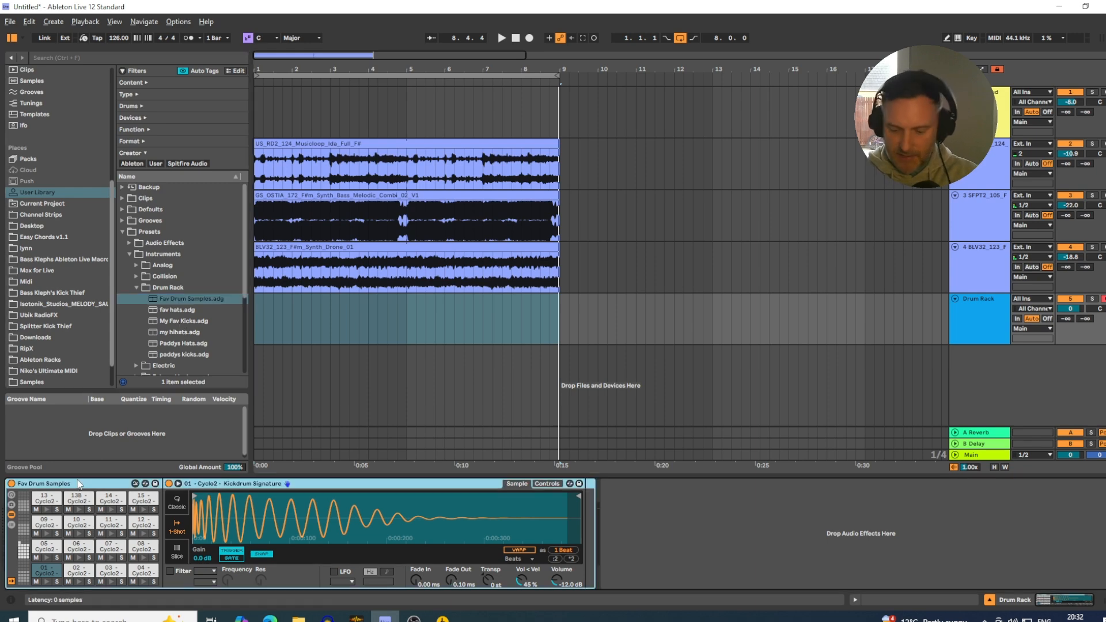
{"action": "key", "text": "Delete"}
{"action": "left_click", "coordinate": [137, 287]}
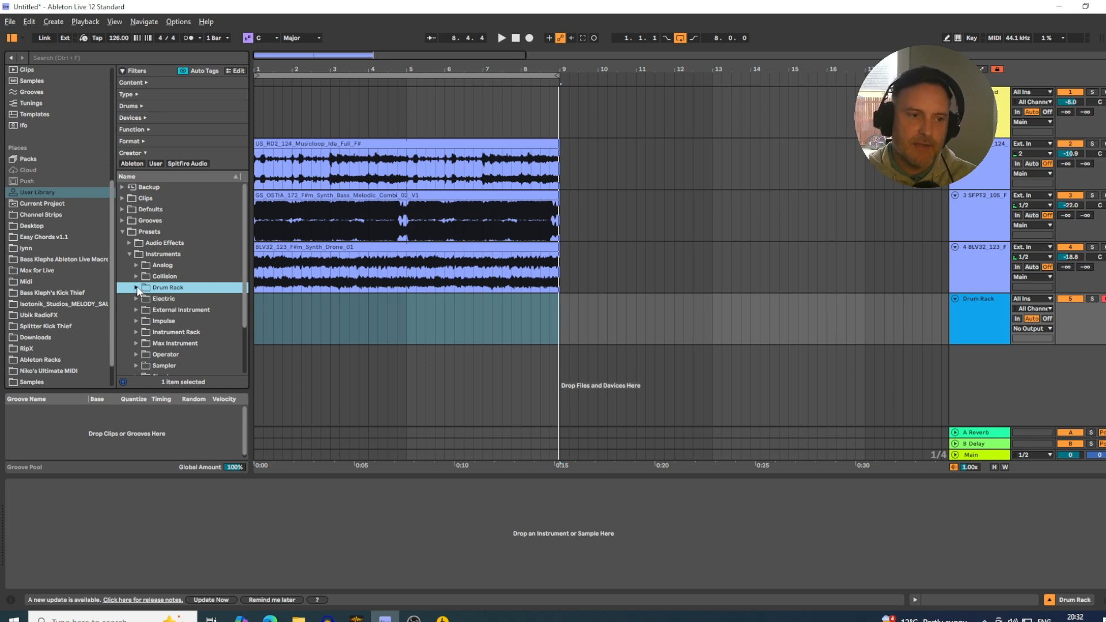
Load the Fav Drum Samples preset onto the Drum Rack track and insert an empty one-bar MIDI clip at bar 1.
{"action": "left_click", "coordinate": [137, 287]}
{"action": "left_click_drag", "start_coordinate": [184, 298], "coordinate": [329, 306]}
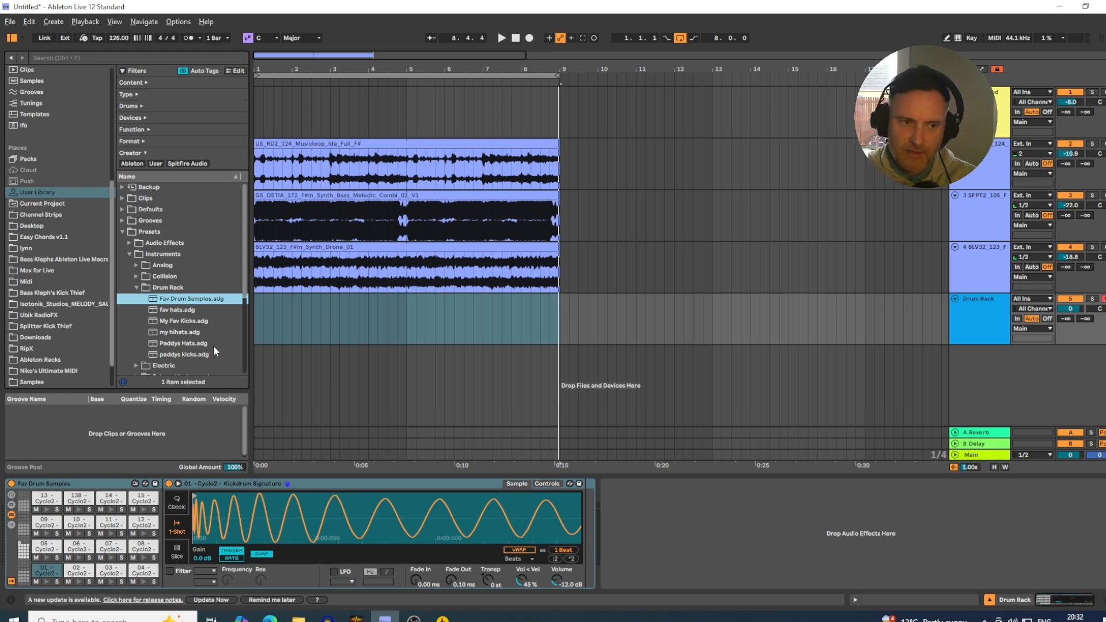
{"action": "left_click", "coordinate": [256, 304]}
{"action": "left_click_drag", "start_coordinate": [254, 299], "coordinate": [283, 300]}
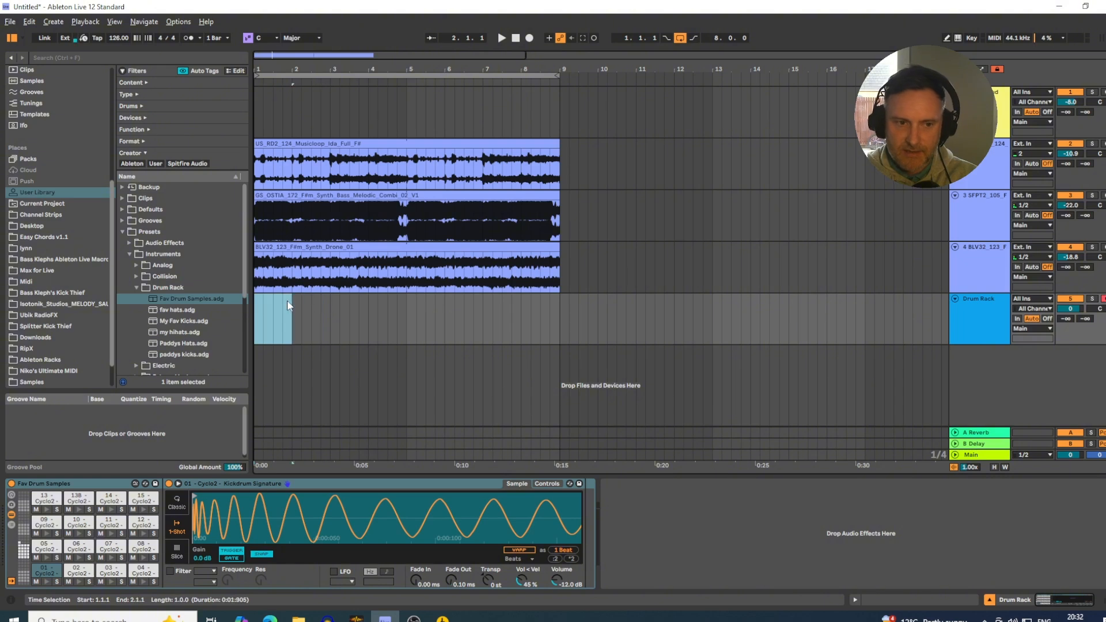
{"action": "right_click", "coordinate": [283, 298]}
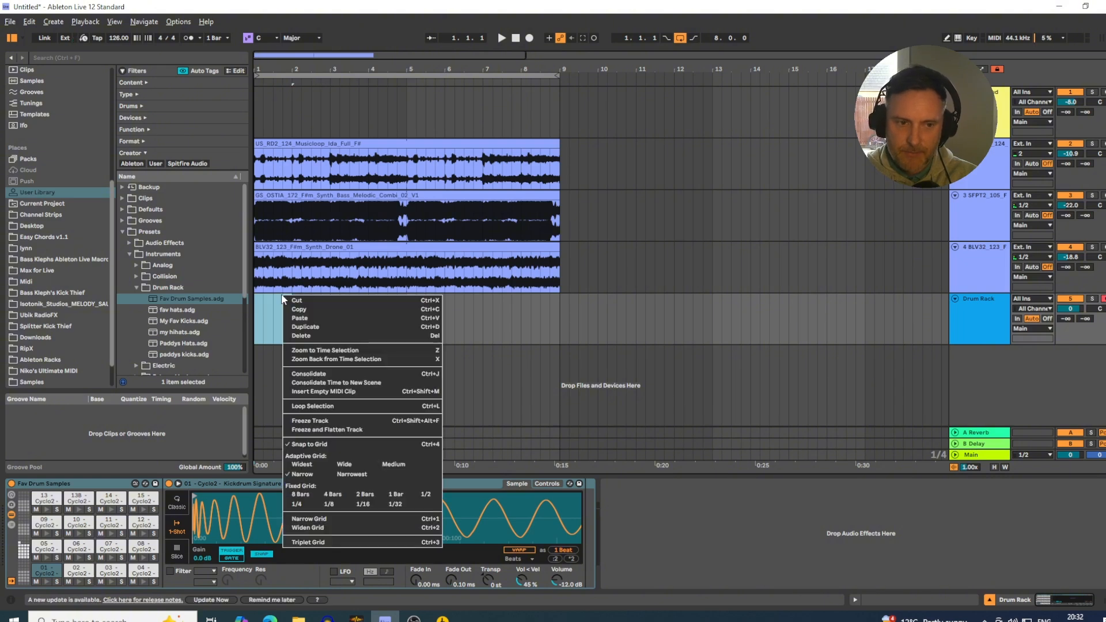
{"action": "left_click", "coordinate": [321, 391]}
Fill the clip with four one-beat notes of kick sample 20 and extend the looped clip to bar 9.
{"action": "double_click", "coordinate": [320, 291]}
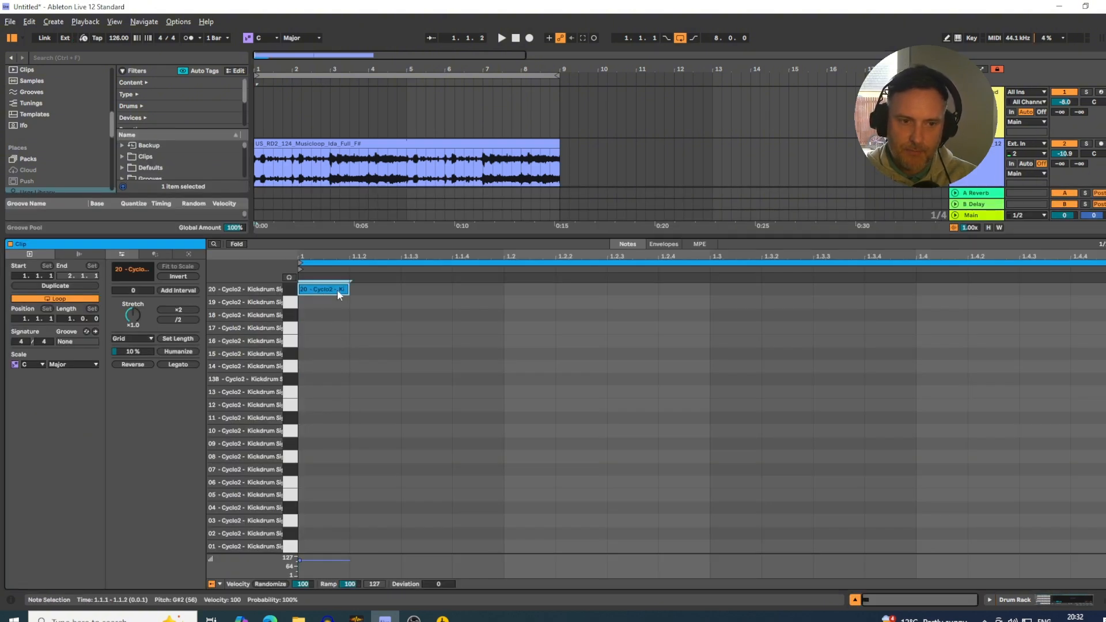
{"action": "left_click_drag", "start_coordinate": [348, 289], "coordinate": [492, 324]}
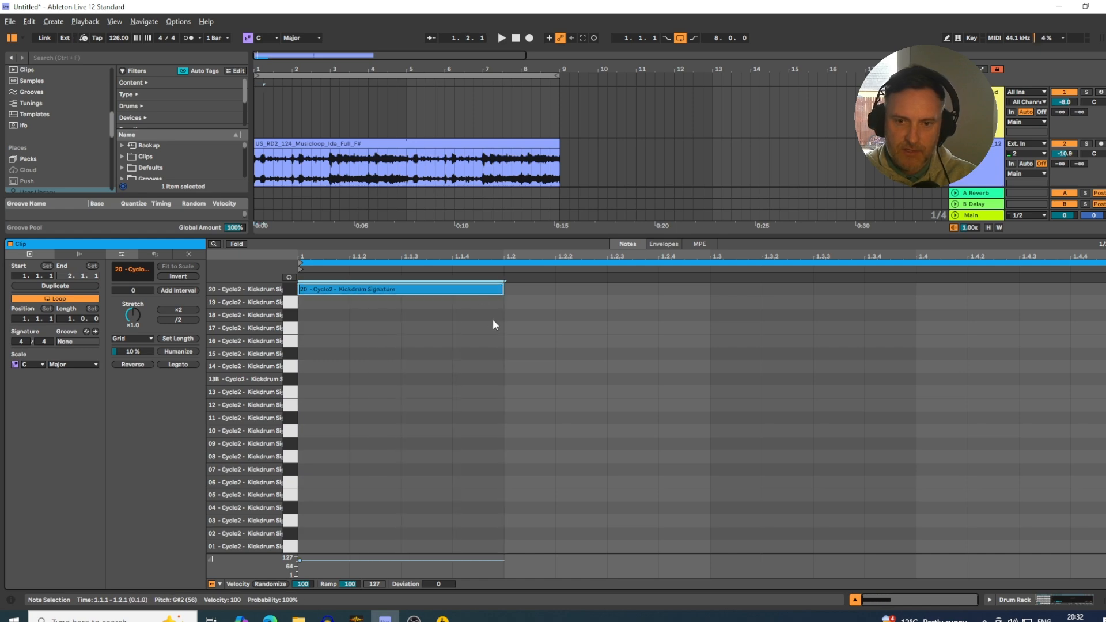
{"action": "key", "text": "ctrl+d"}
{"action": "key", "text": "ctrl+d"}
{"action": "key", "text": "ctrl+d"}
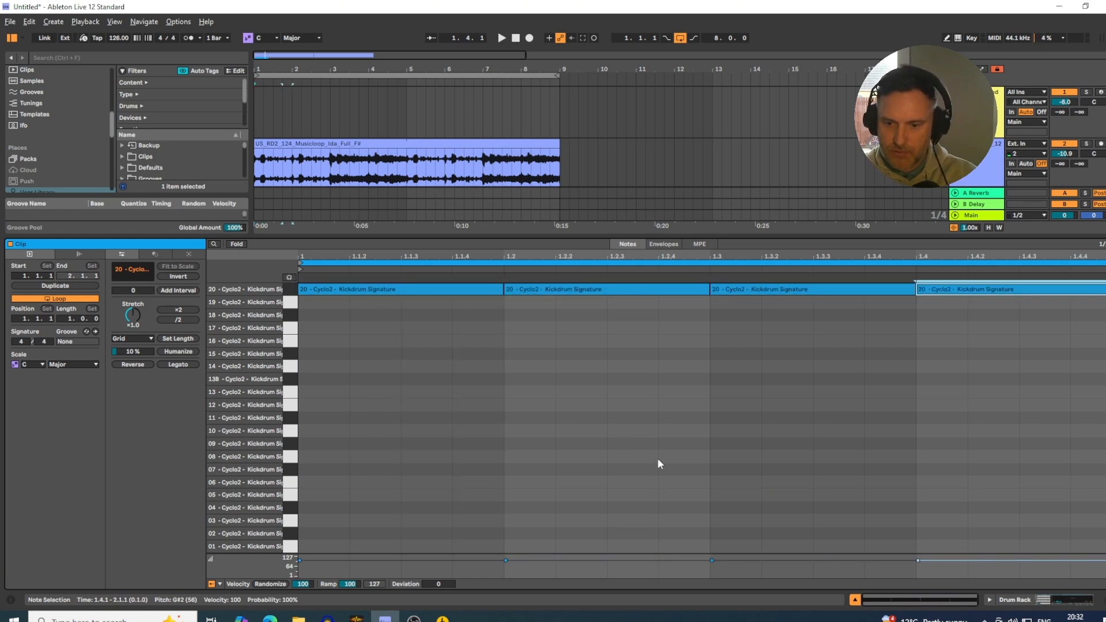
{"action": "left_click", "coordinate": [854, 601]}
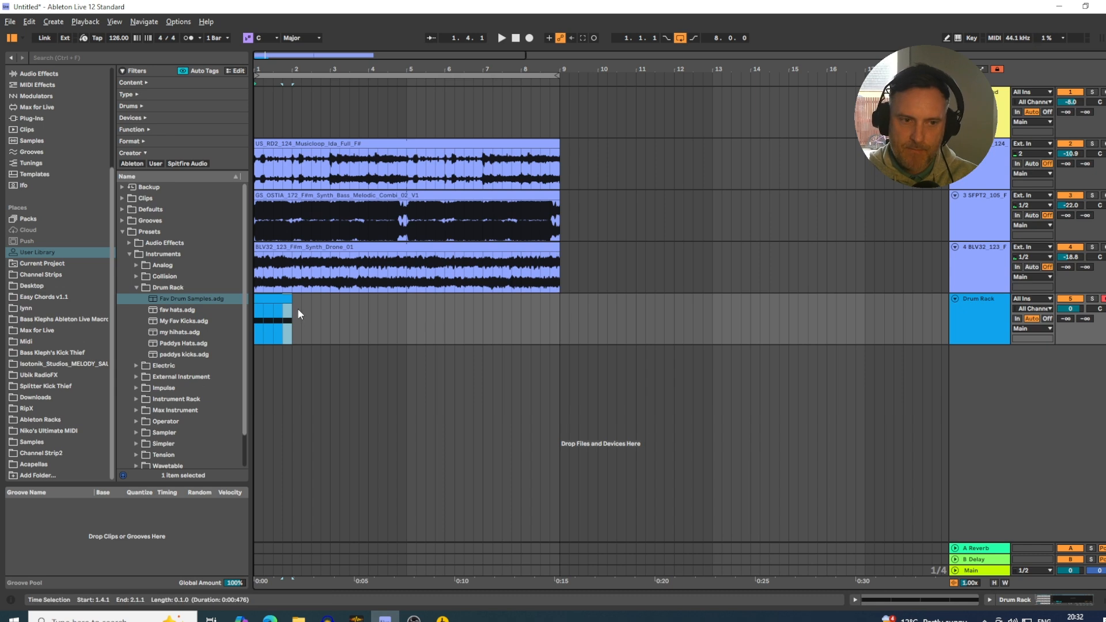
{"action": "left_click_drag", "start_coordinate": [292, 323], "coordinate": [561, 329]}
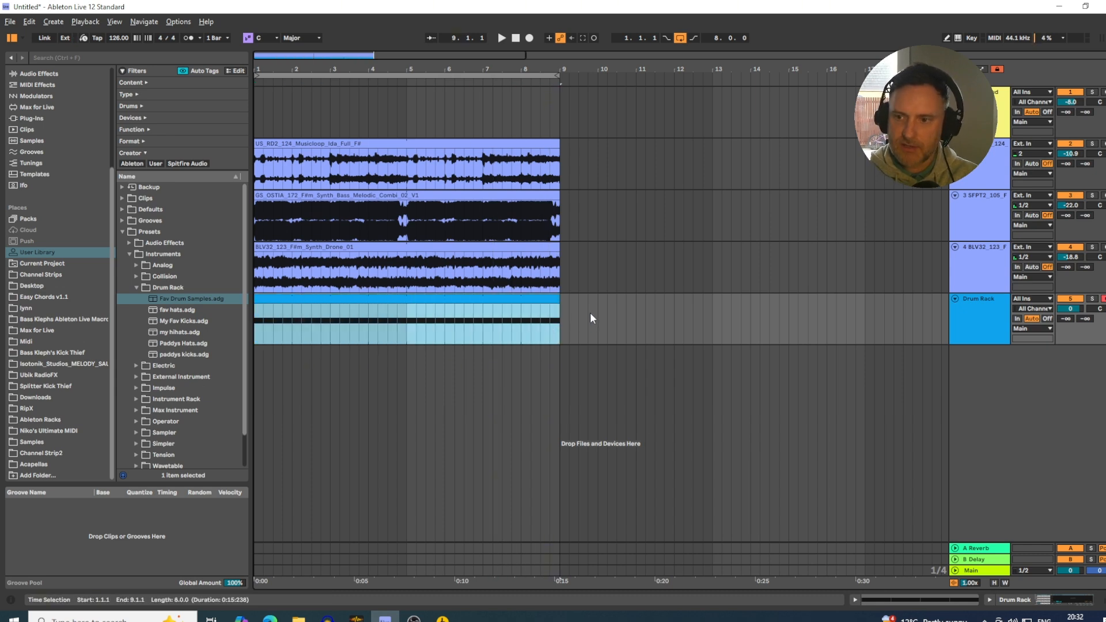
Balance the mix during playback: Drum Rack track at -4.1 dB, track 2 at -12.4, track 3 at -17.2 and track 4 at -24.2.
{"action": "mouse_move", "coordinate": [1071, 308]}
{"action": "left_mouse_down"}
{"action": "mouse_move", "coordinate": [1071, 337]}
{"action": "mouse_move", "coordinate": [1071, 287]}
{"action": "left_mouse_up"}
{"action": "key", "text": "space"}
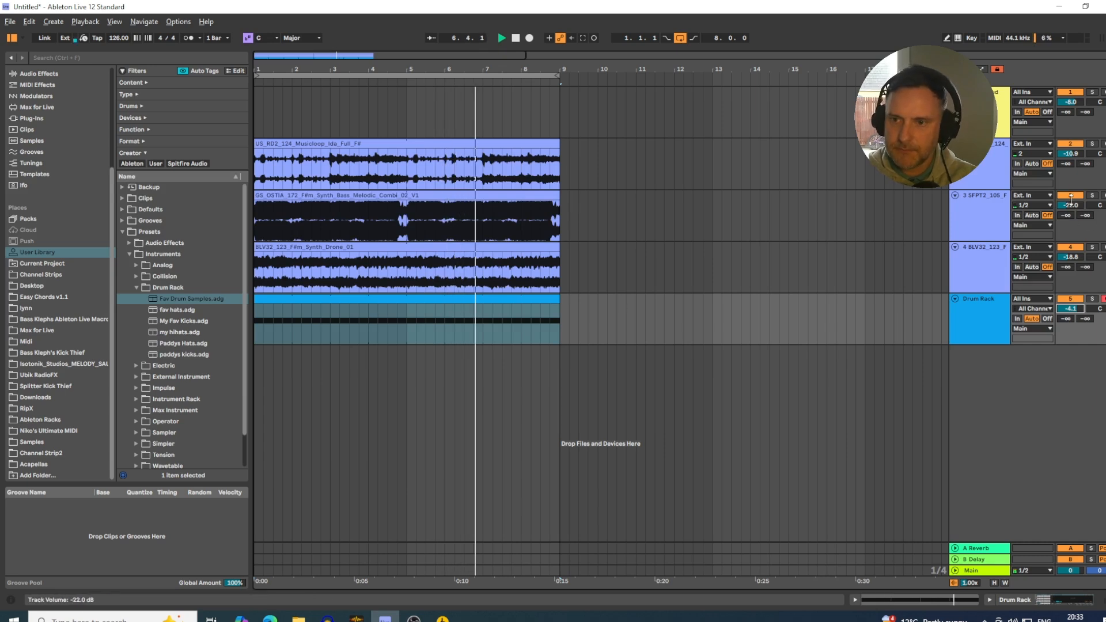
{"action": "left_click_drag", "start_coordinate": [1070, 156], "coordinate": [1070, 159]}
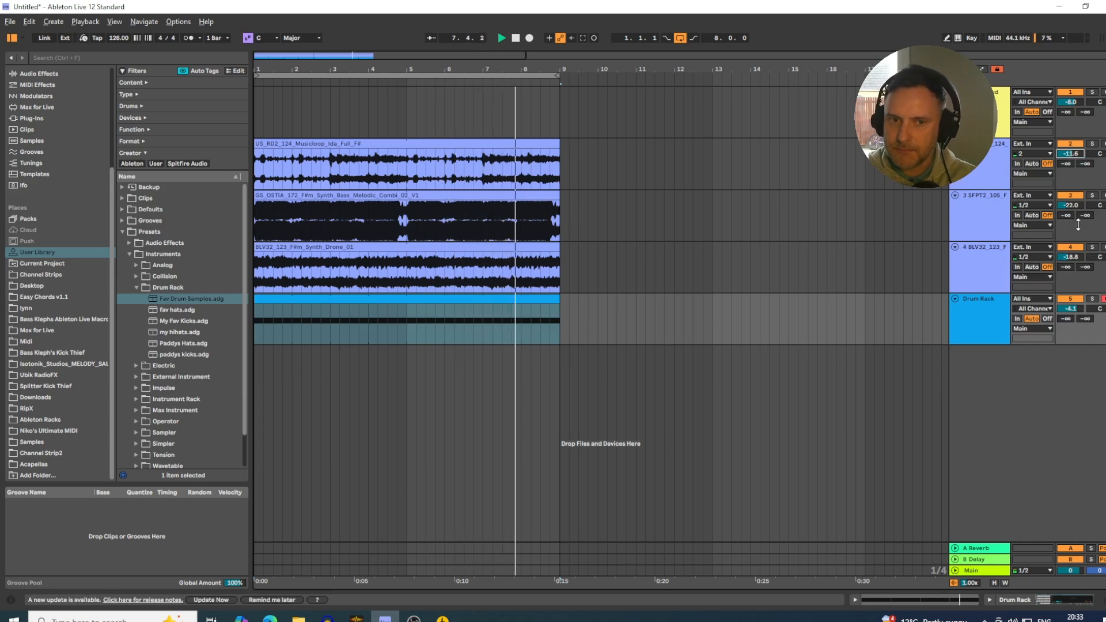
{"action": "left_click_drag", "start_coordinate": [1072, 210], "coordinate": [1072, 203]}
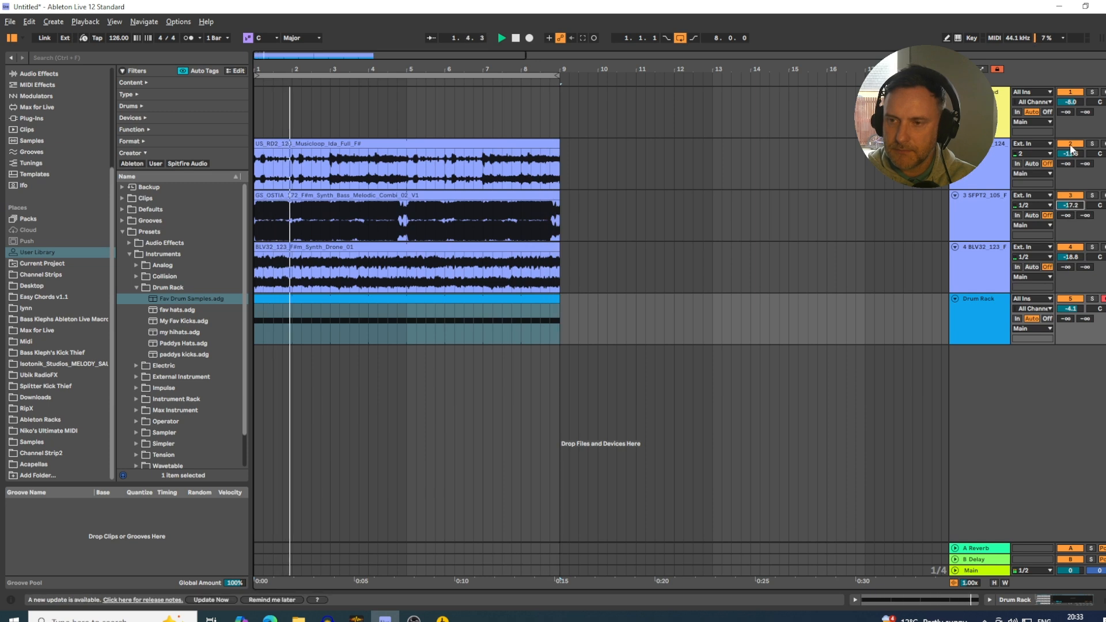
{"action": "left_click_drag", "start_coordinate": [1070, 156], "coordinate": [1069, 160]}
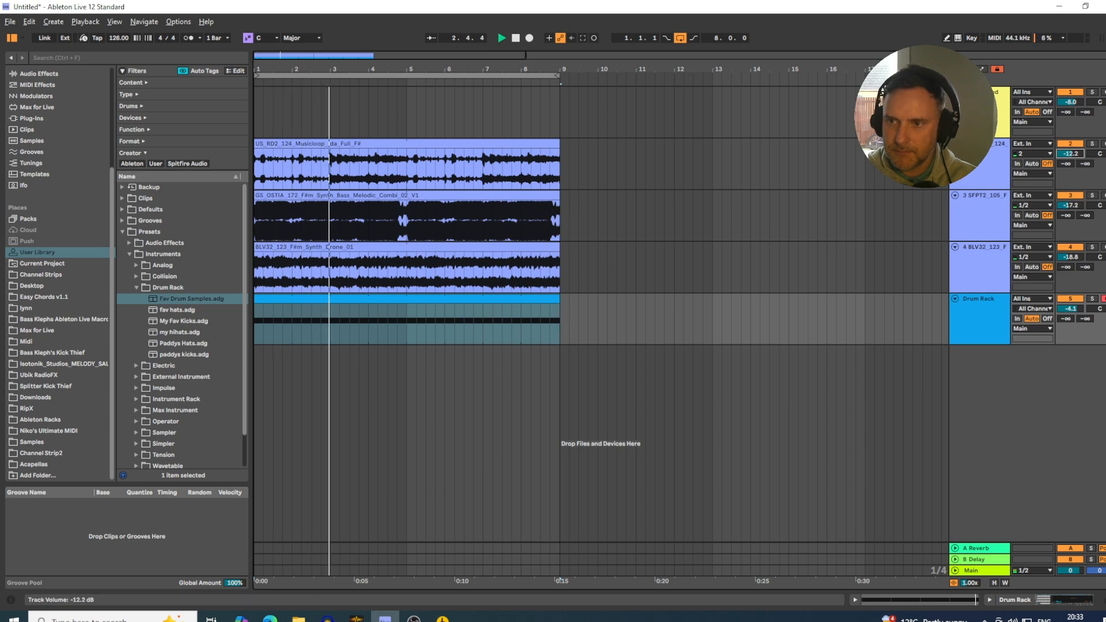
{"action": "left_click_drag", "start_coordinate": [1072, 257], "coordinate": [1071, 265]}
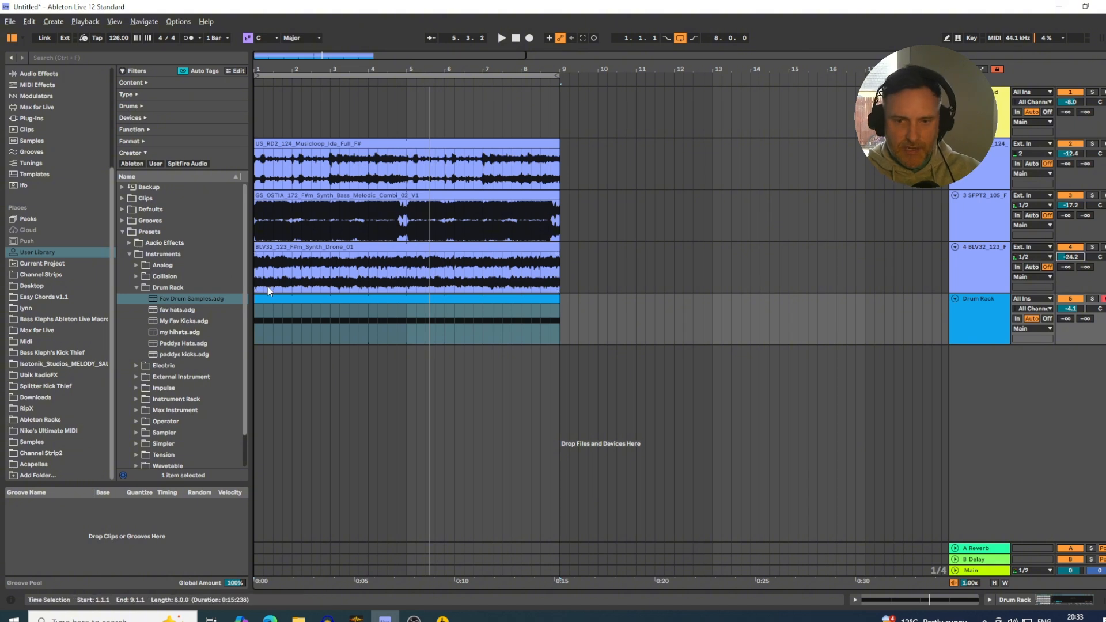
Audition the kicks during playback by moving all the clip's notes from sample 20 down lane by lane to sample 02.
{"action": "double_click", "coordinate": [279, 302]}
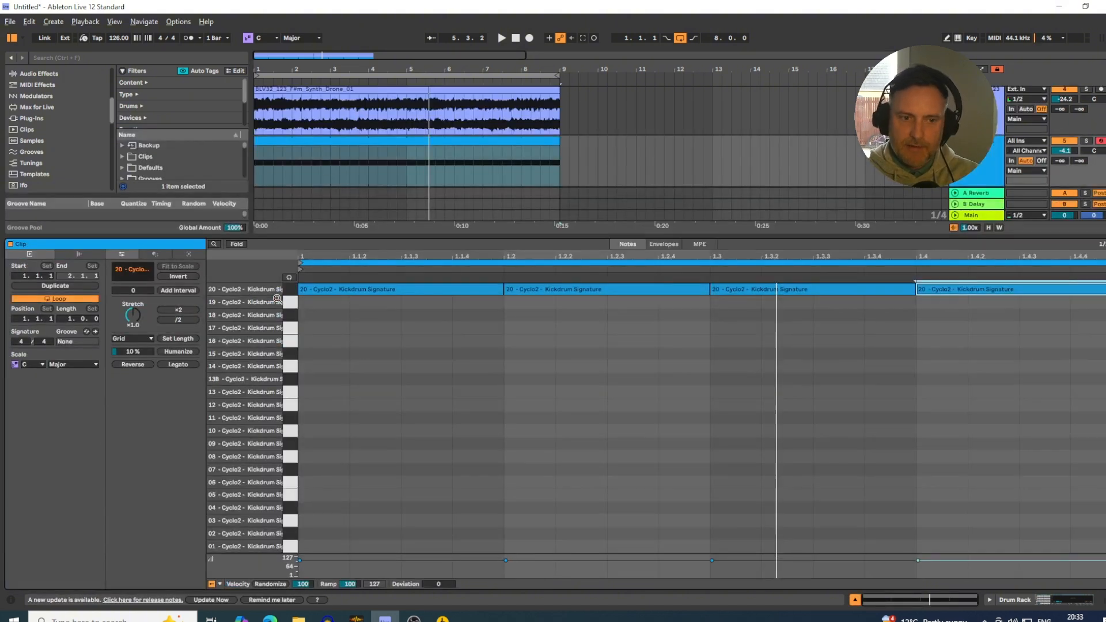
{"action": "left_click", "coordinate": [287, 292]}
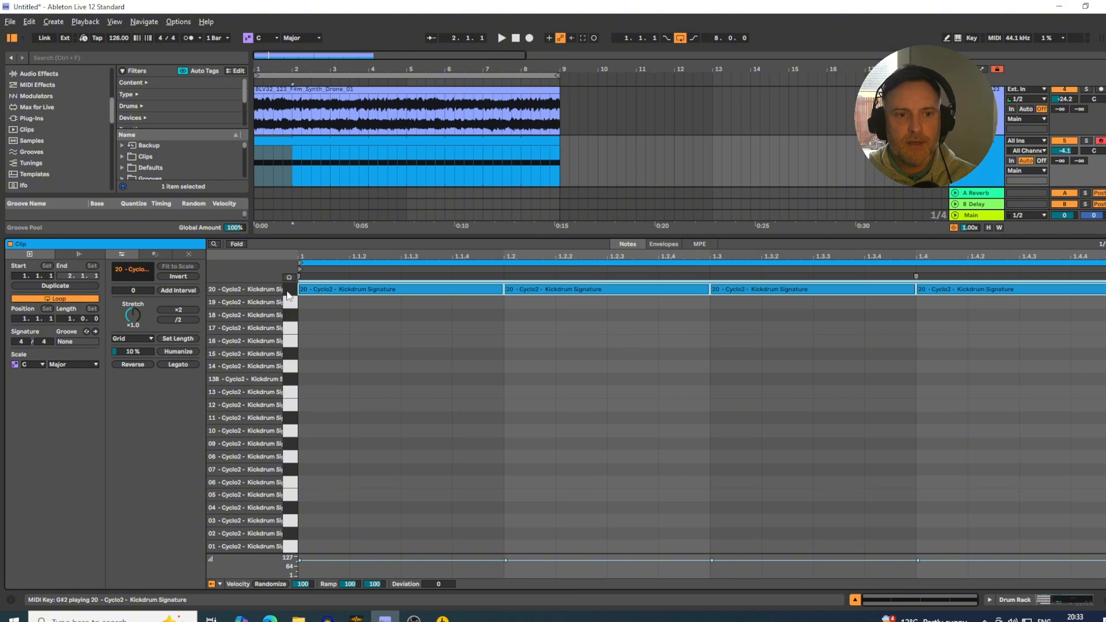
{"action": "key", "text": "space"}
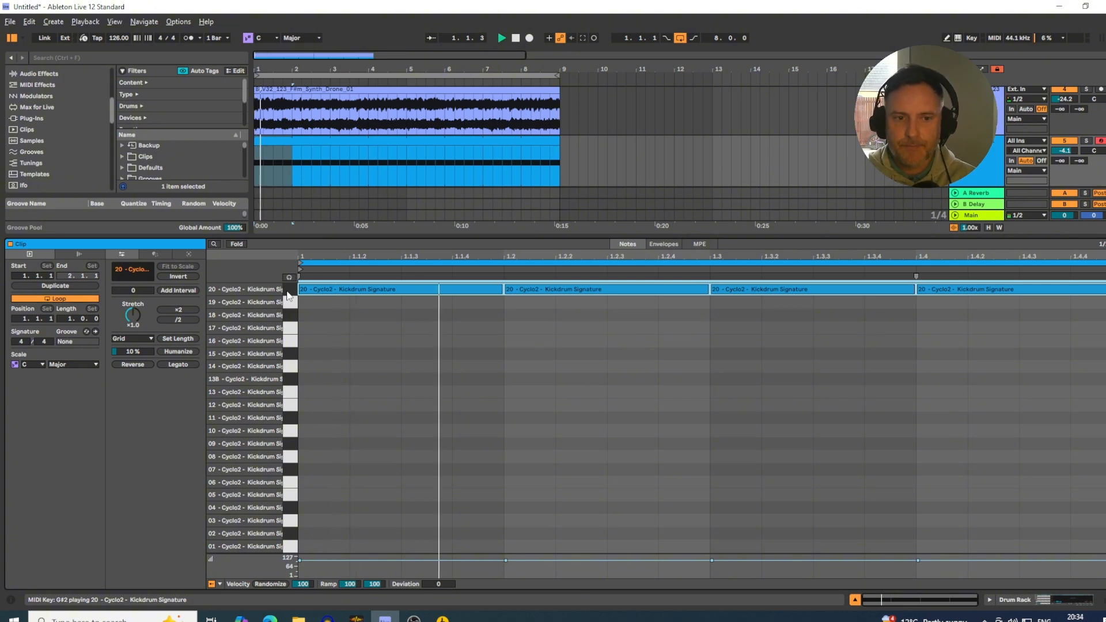
{"action": "key", "text": "Down"}
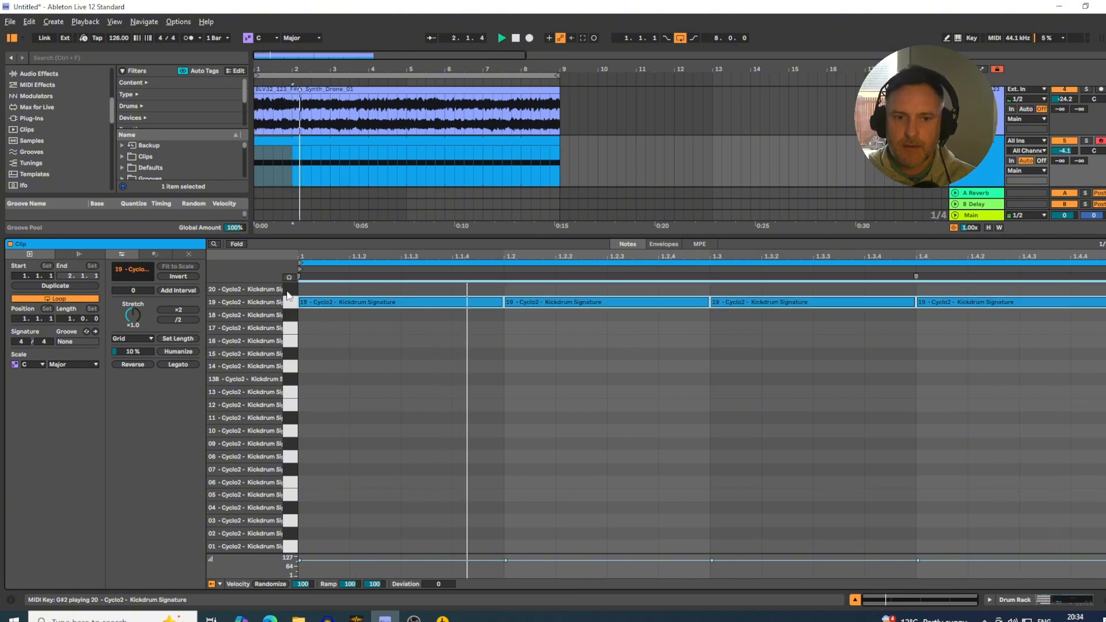
{"action": "key", "text": "Down"}
{"action": "key", "text": "Down"}
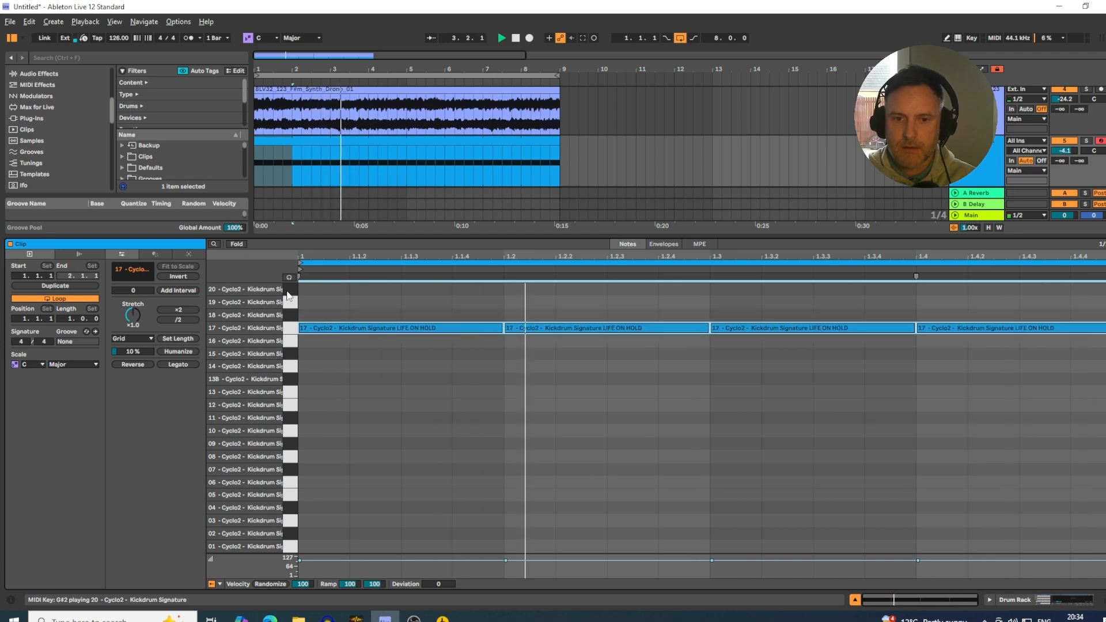
{"action": "key", "text": "Up"}
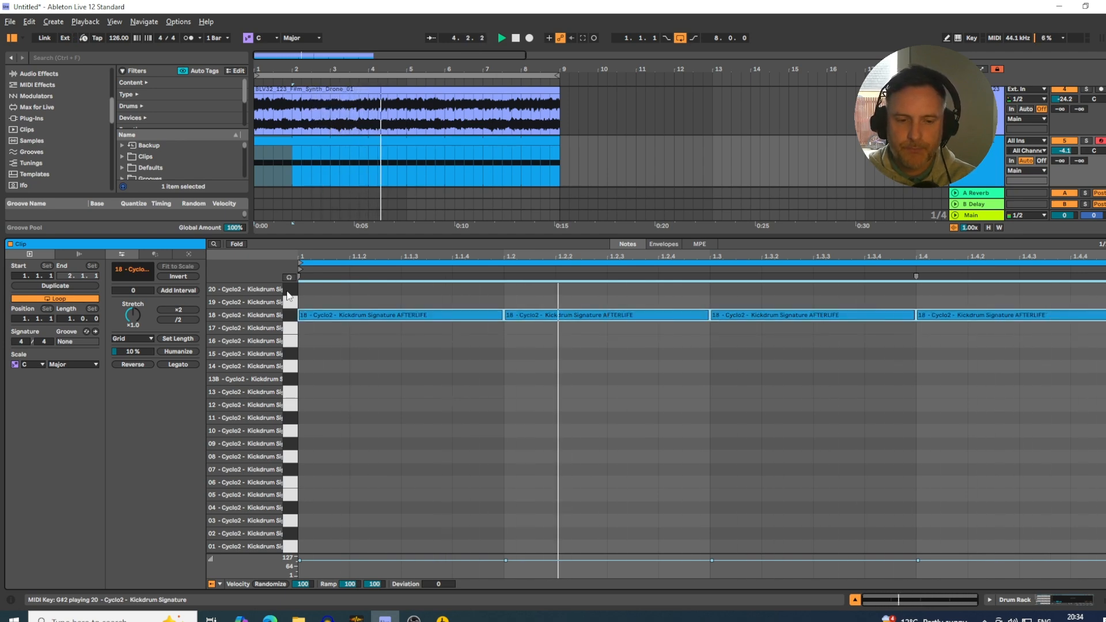
{"action": "key", "text": "Down"}
{"action": "key", "text": "Down"}
{"action": "key", "text": "Down"}
{"action": "key", "text": "Down"}
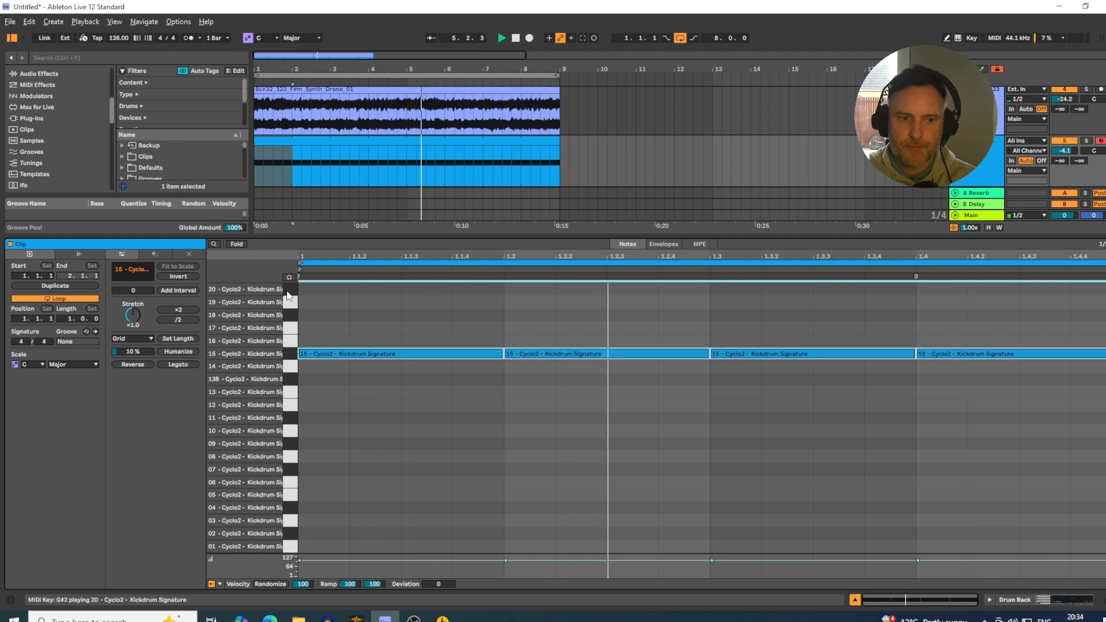
{"action": "key", "text": "Down"}
{"action": "key", "text": "Down"}
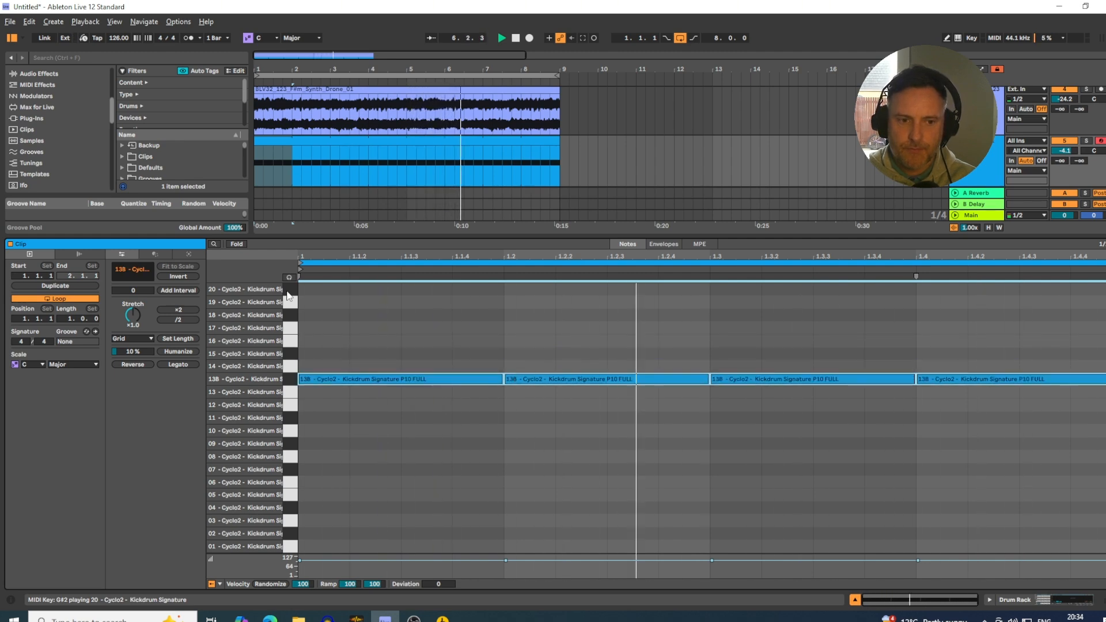
{"action": "key", "text": "Down"}
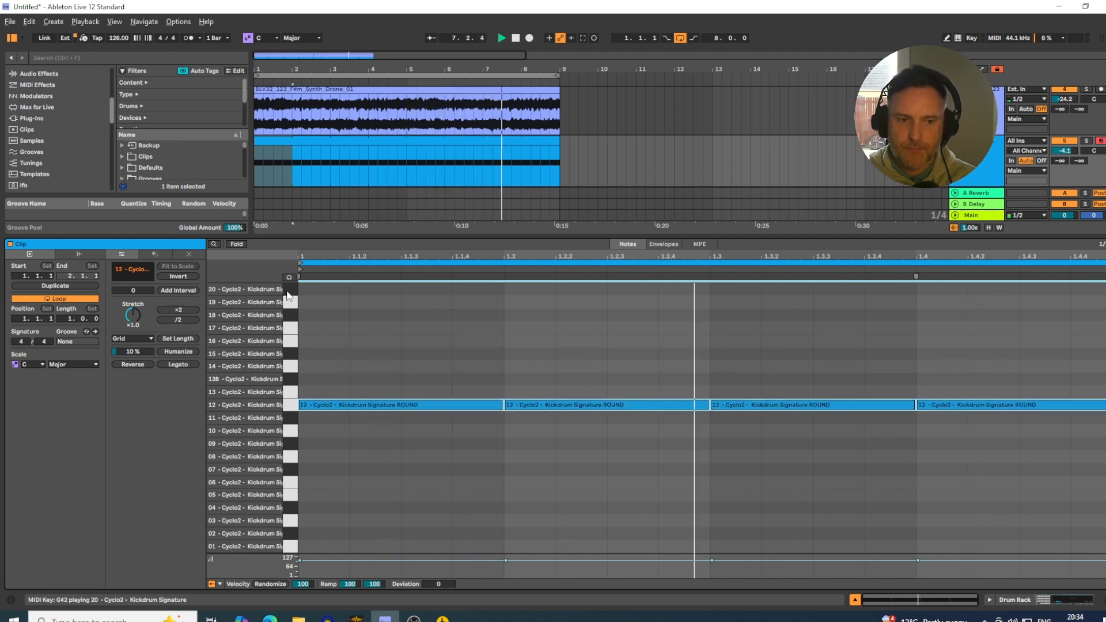
{"action": "key", "text": "Down"}
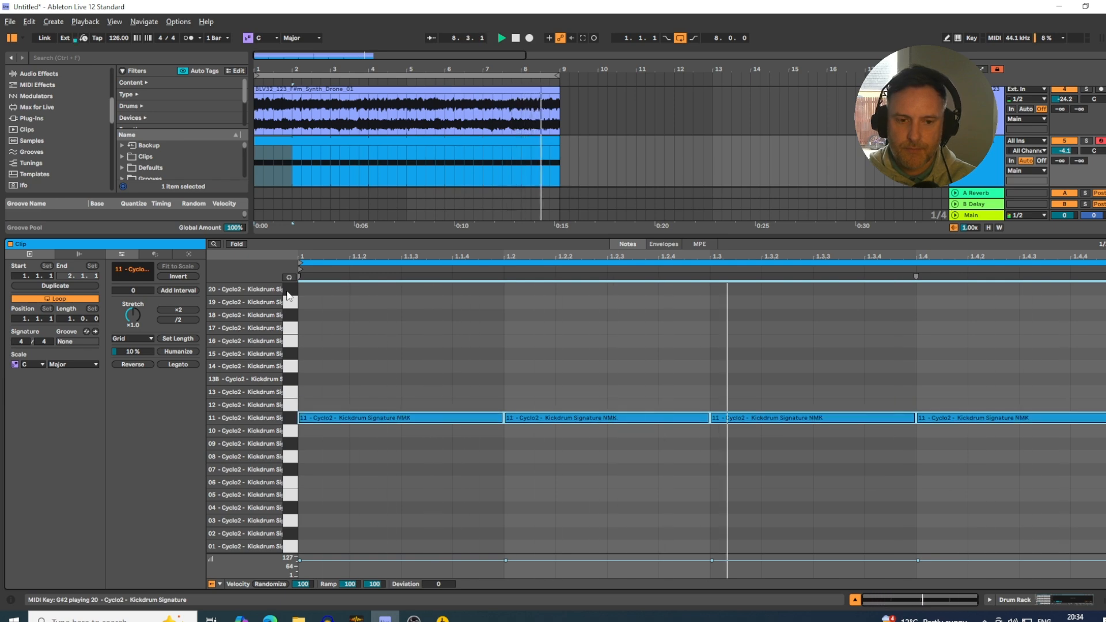
{"action": "key", "text": "Down"}
{"action": "key", "text": "Down"}
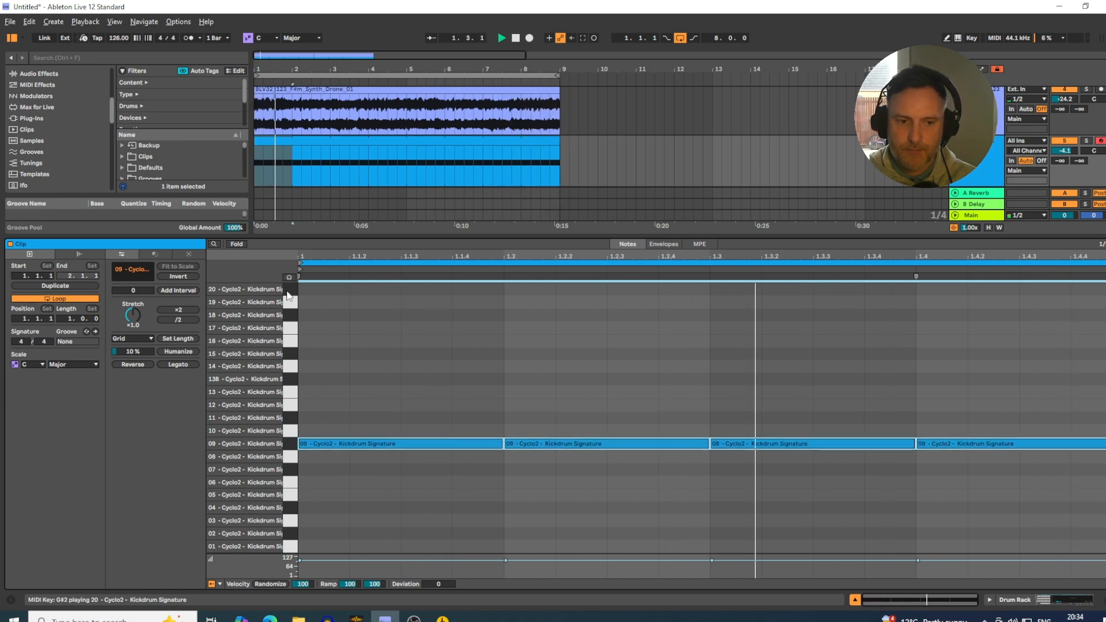
{"action": "key", "text": "Down"}
{"action": "key", "text": "Down"}
{"action": "key", "text": "Down"}
{"action": "key", "text": "Down"}
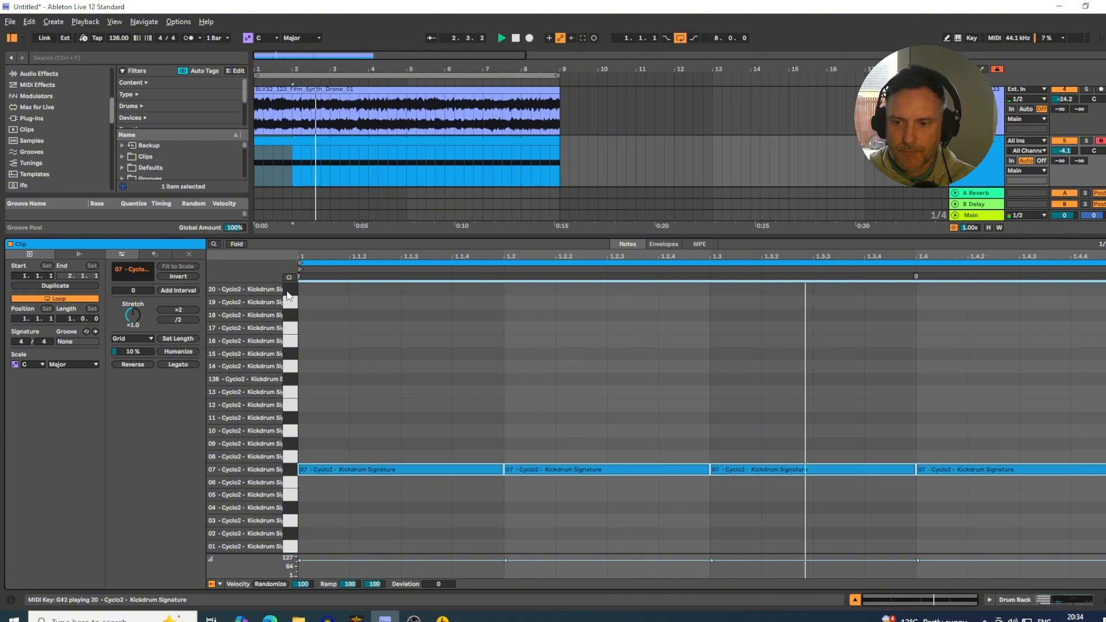
{"action": "key", "text": "Down"}
{"action": "key", "text": "Down"}
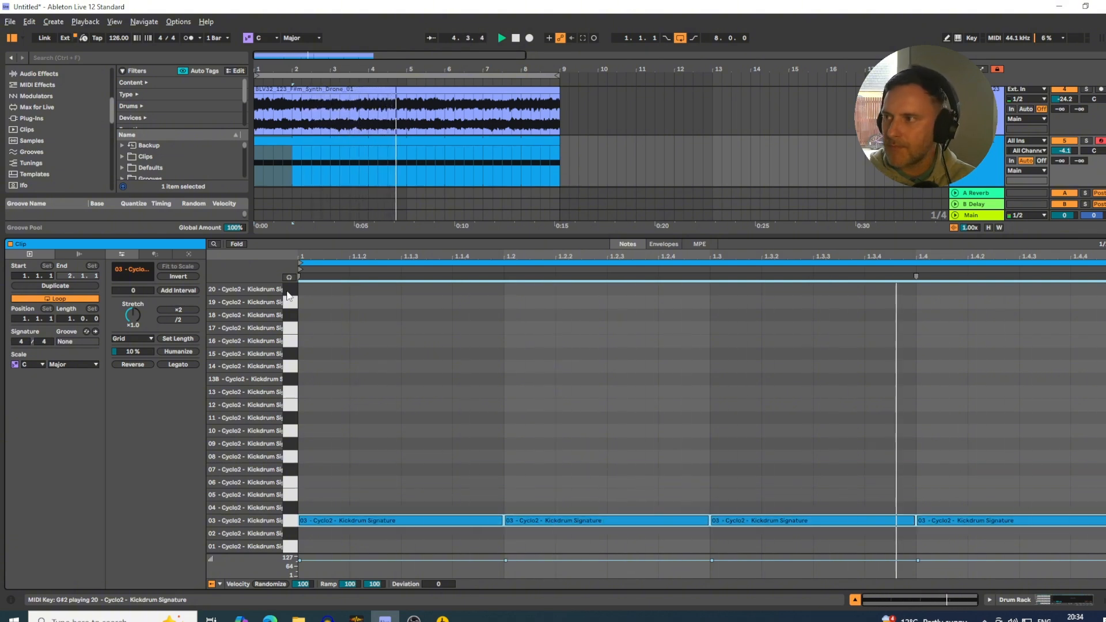
{"action": "key", "text": "Down"}
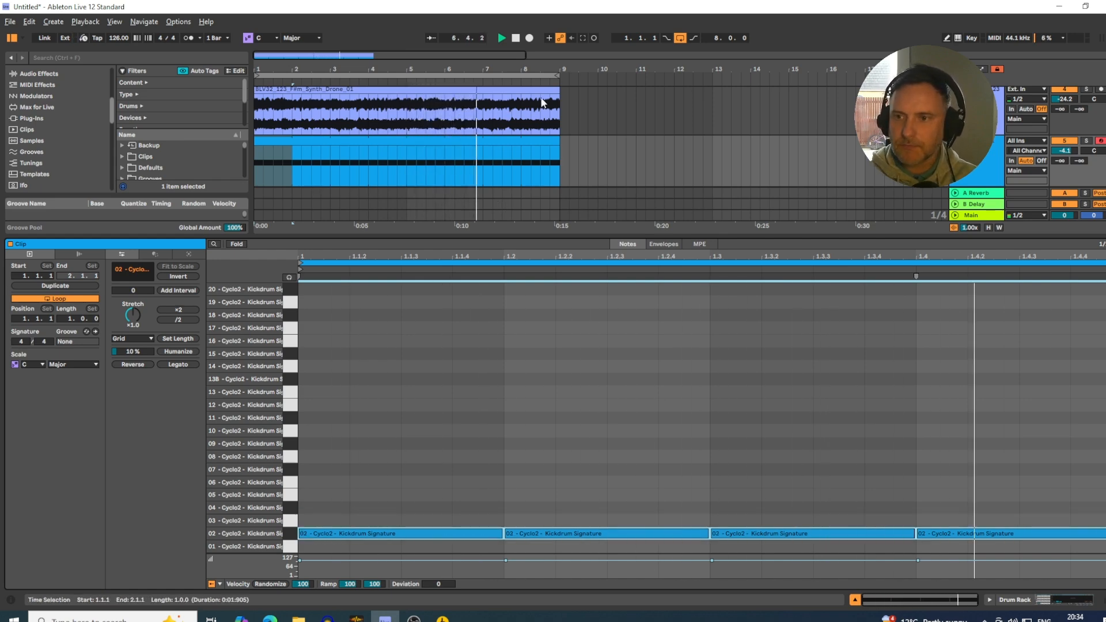
Raise the Drum Rack track's volume to -3.8 dB, stop playback and close the clip's note editor.
{"action": "left_click_drag", "start_coordinate": [1070, 154], "coordinate": [1069, 150]}
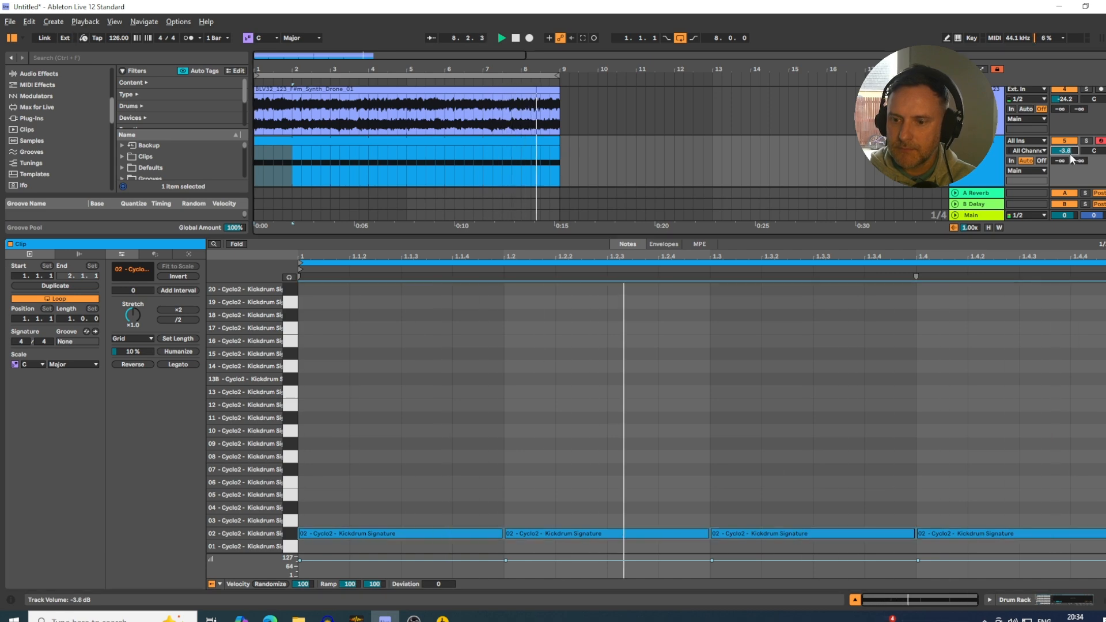
{"action": "key", "text": "space"}
{"action": "left_click", "coordinate": [855, 600]}
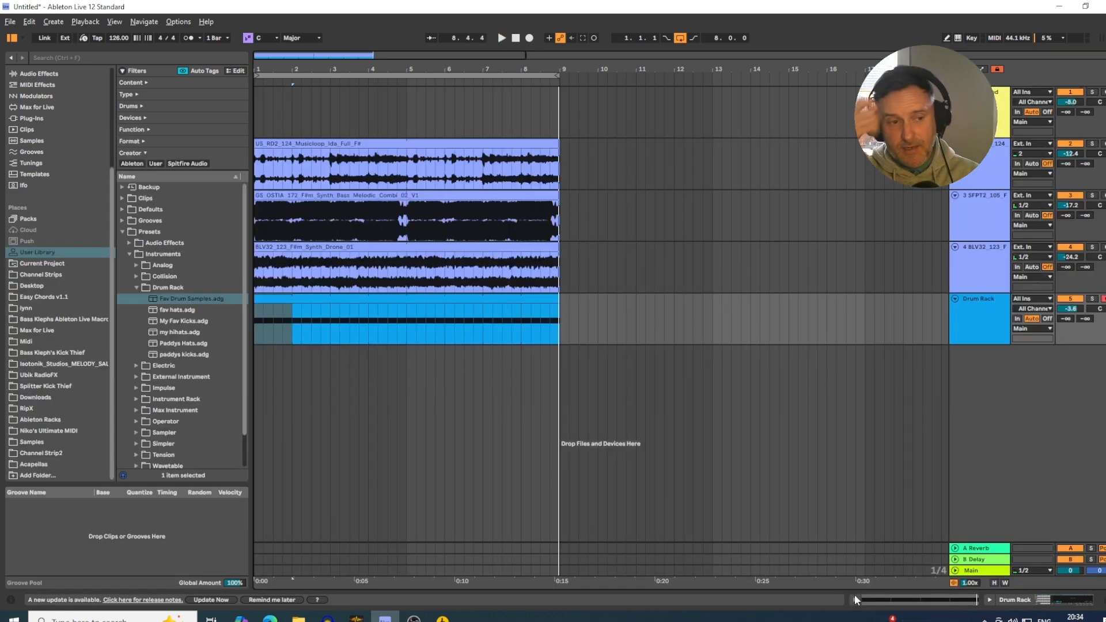
Insert a new MIDI track below the existing Drum Rack track and name it Drum Rack.
{"action": "right_click", "coordinate": [972, 372]}
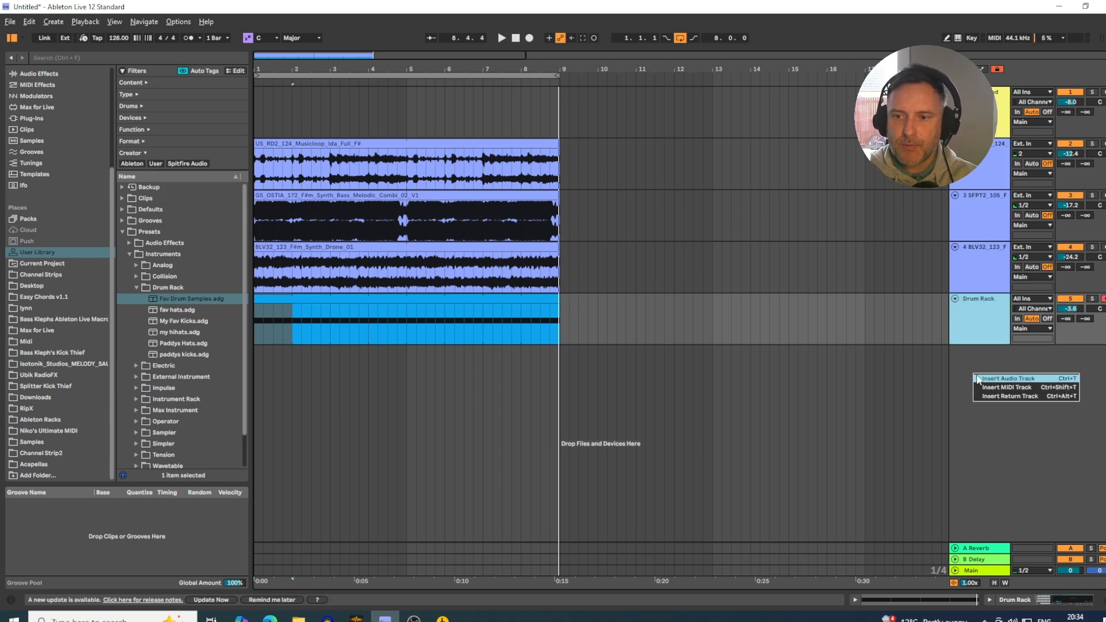
{"action": "left_click", "coordinate": [980, 389]}
{"action": "double_click", "coordinate": [978, 354]}
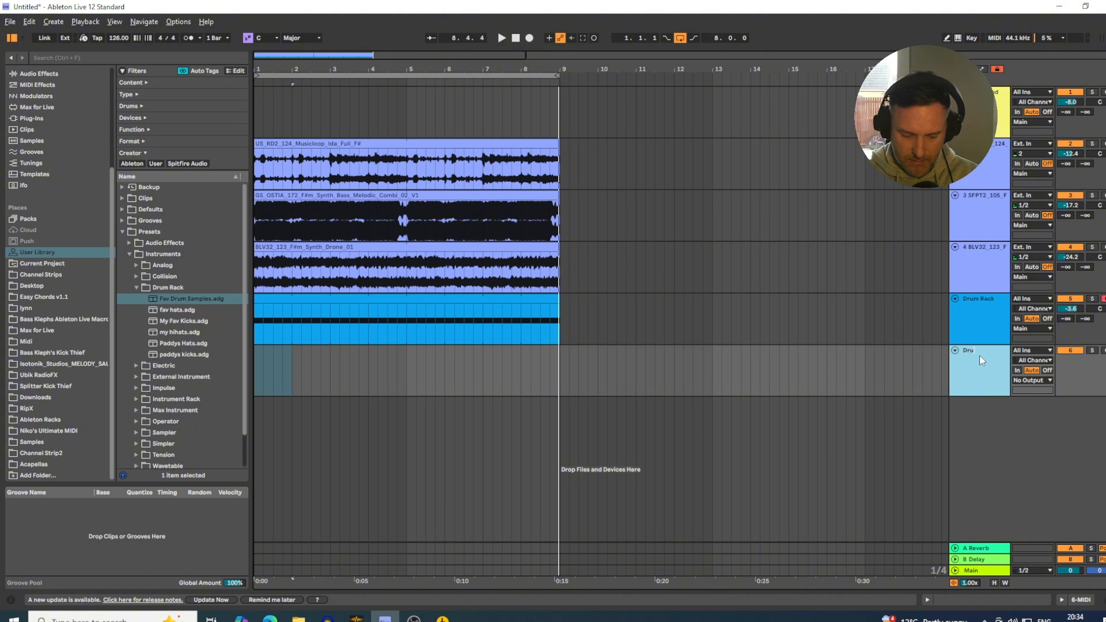
{"action": "type", "text": "Drum Rack"}
{"action": "key", "text": "Return"}
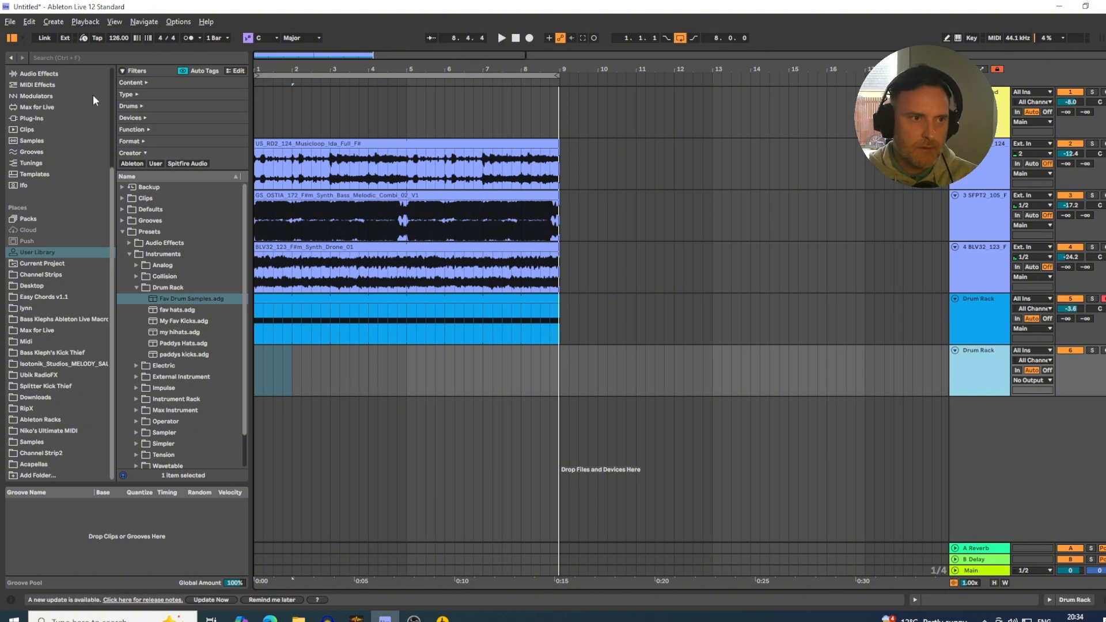
Search the whole library for "drum" and load an empty Drum Rack onto the new MIDI track.
{"action": "scroll", "coordinate": [40, 164], "scroll_direction": "up", "scroll_amount": 3}
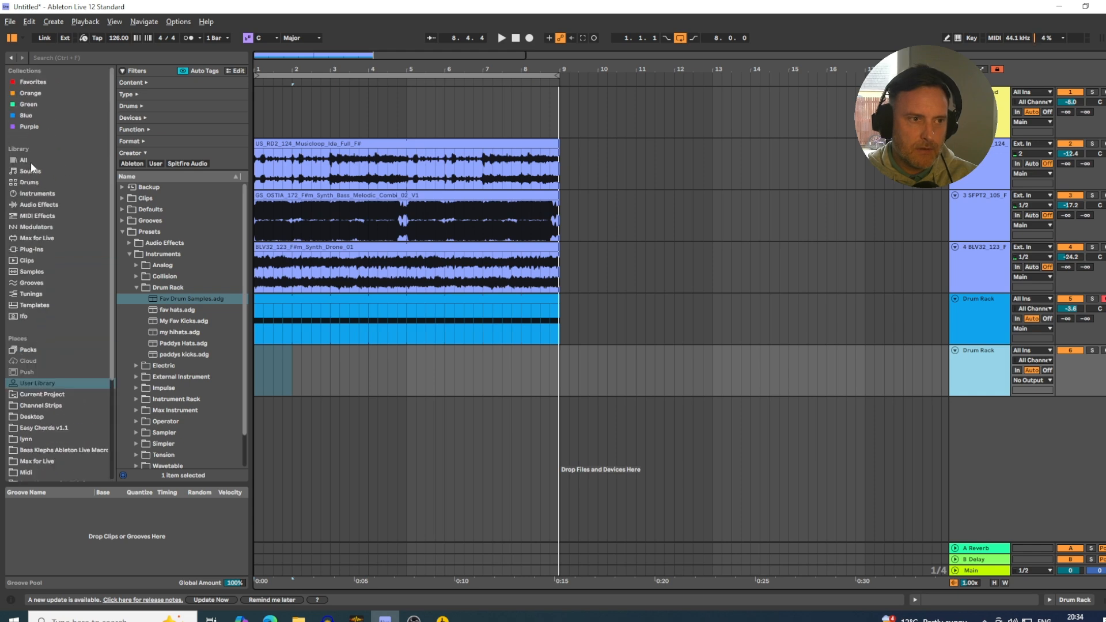
{"action": "left_click", "coordinate": [30, 160]}
{"action": "left_click", "coordinate": [56, 57]}
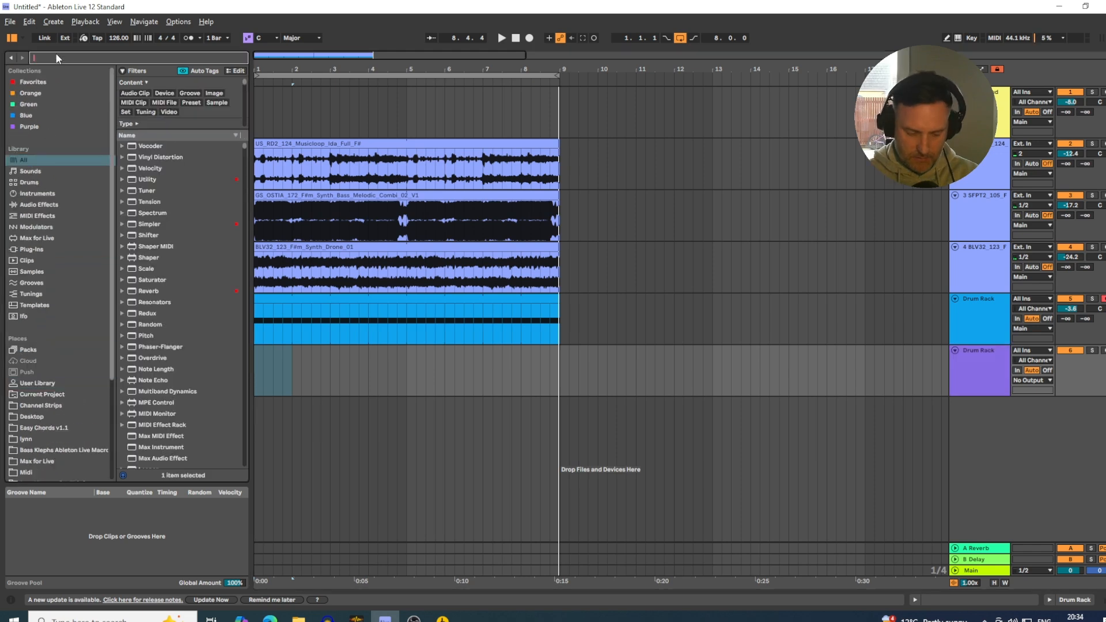
{"action": "type", "text": "drum"}
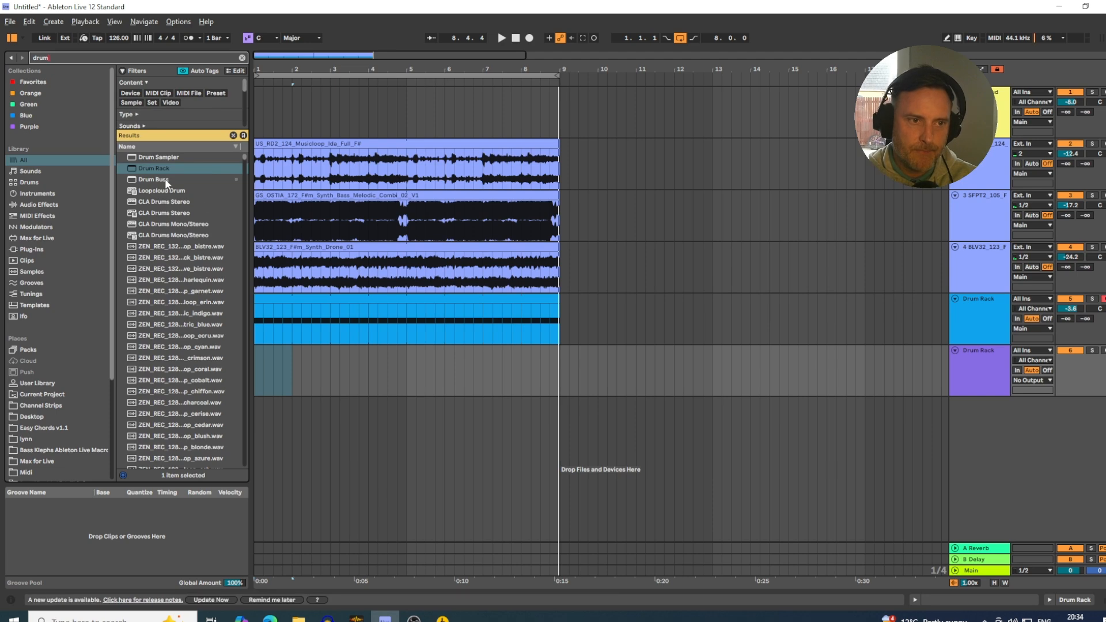
{"action": "left_click_drag", "start_coordinate": [162, 168], "coordinate": [372, 366]}
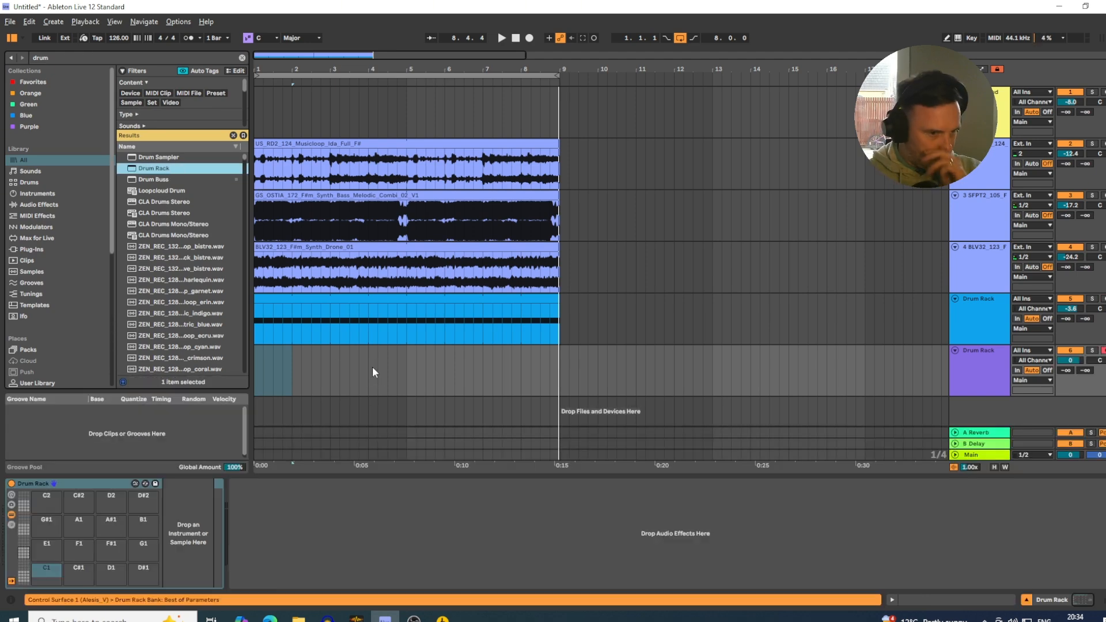
Search the Samples folder for "clap" and open 007 Real Claps within Cyclopedia Two's 002 Claps & Snaps folder.
{"action": "scroll", "coordinate": [29, 294], "scroll_direction": "down", "scroll_amount": 6}
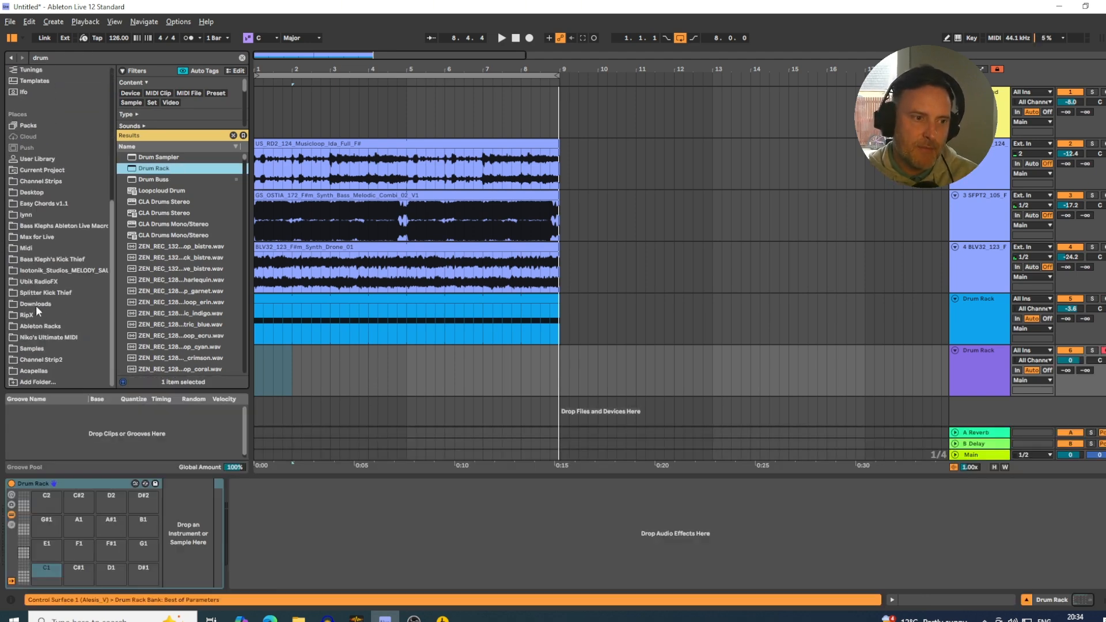
{"action": "left_click", "coordinate": [37, 348]}
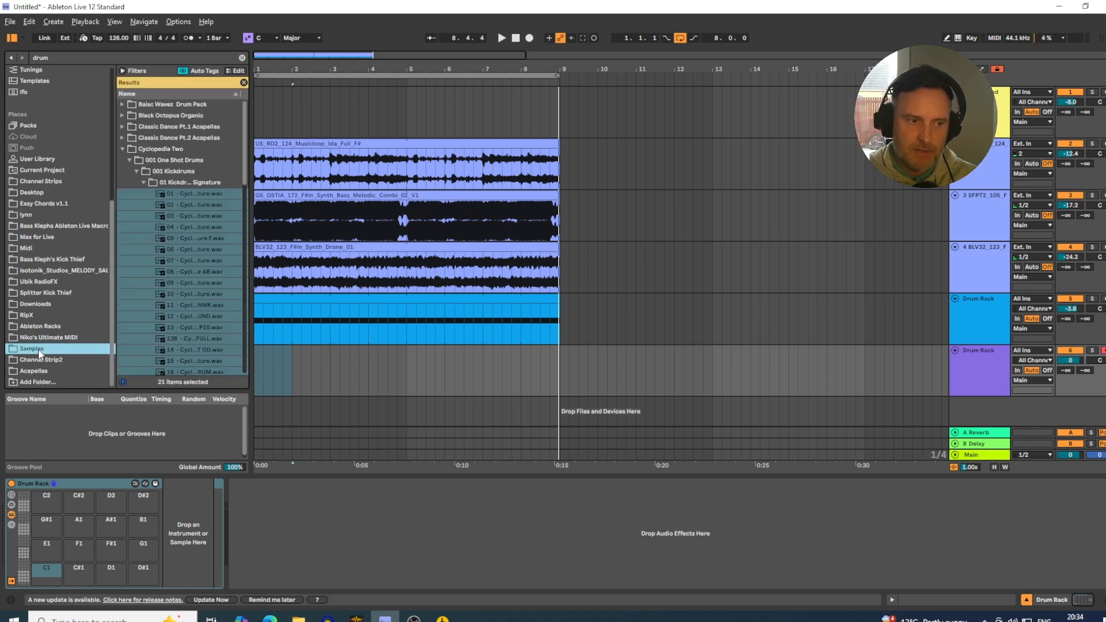
{"action": "left_click", "coordinate": [61, 60]}
{"action": "double_click", "coordinate": [38, 59]}
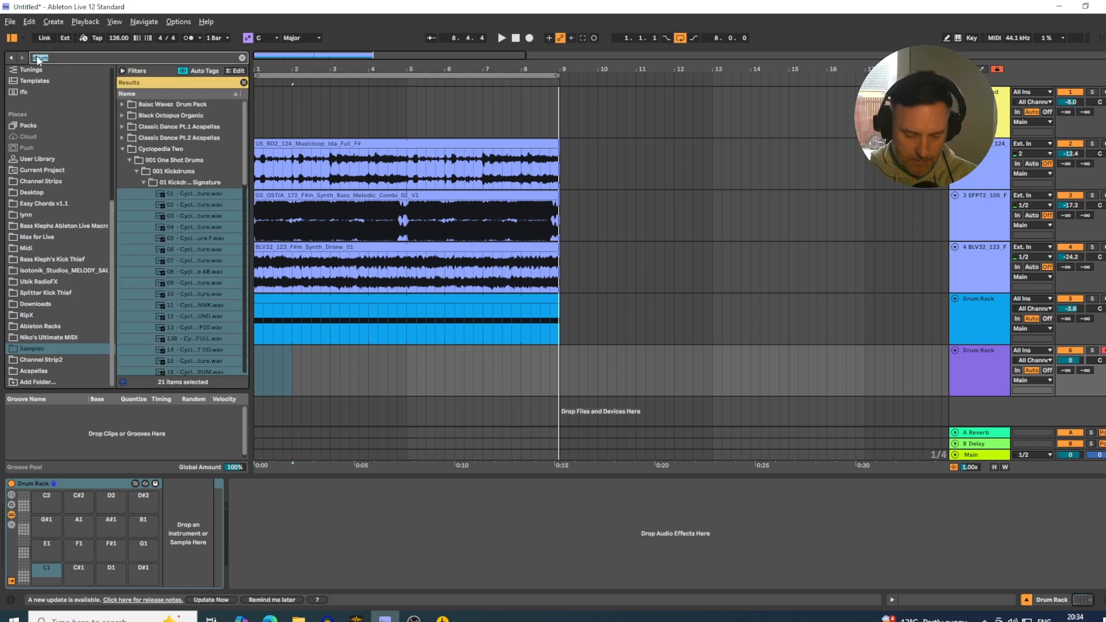
{"action": "type", "text": "clap"}
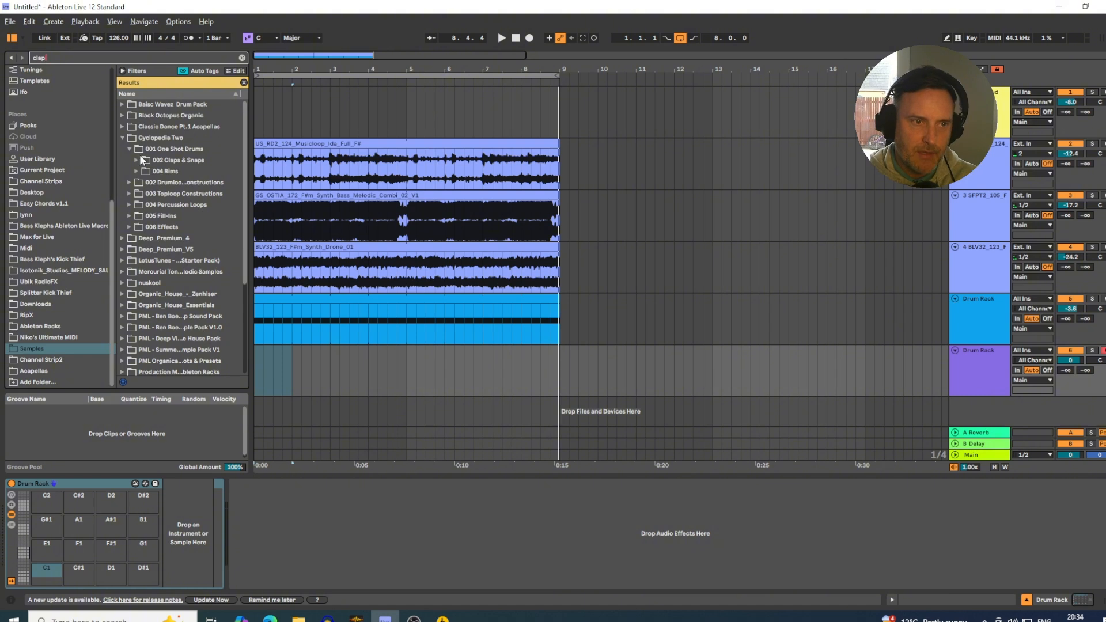
{"action": "left_click", "coordinate": [137, 160]}
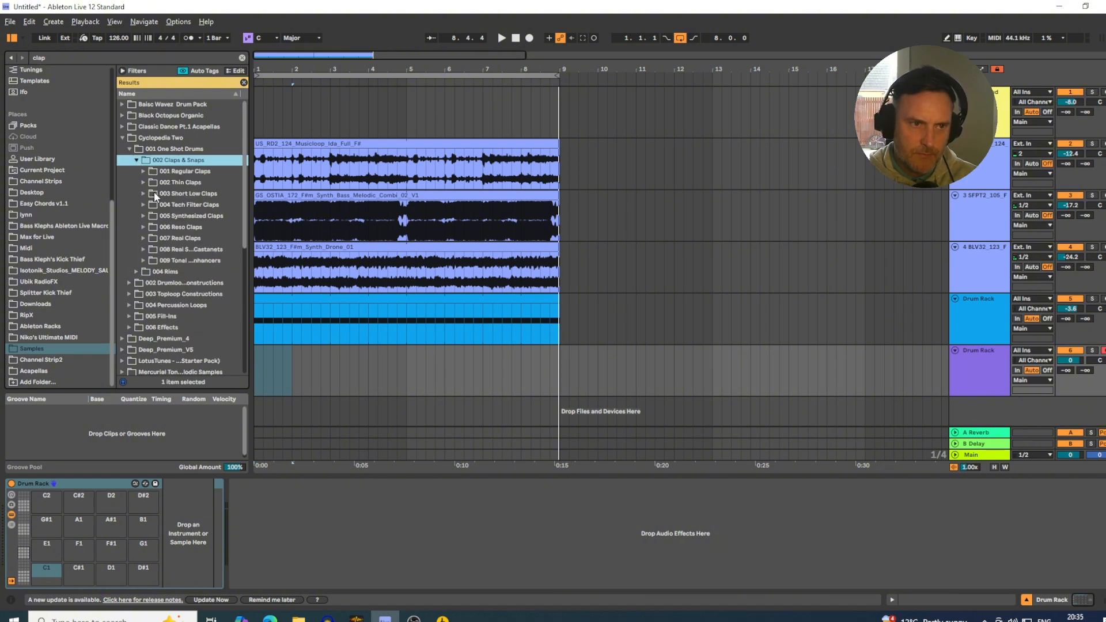
{"action": "left_click", "coordinate": [160, 239]}
Select clap samples 001 to 020 and load them into the Drum Rack's pads starting at C1.
{"action": "left_click", "coordinate": [178, 262]}
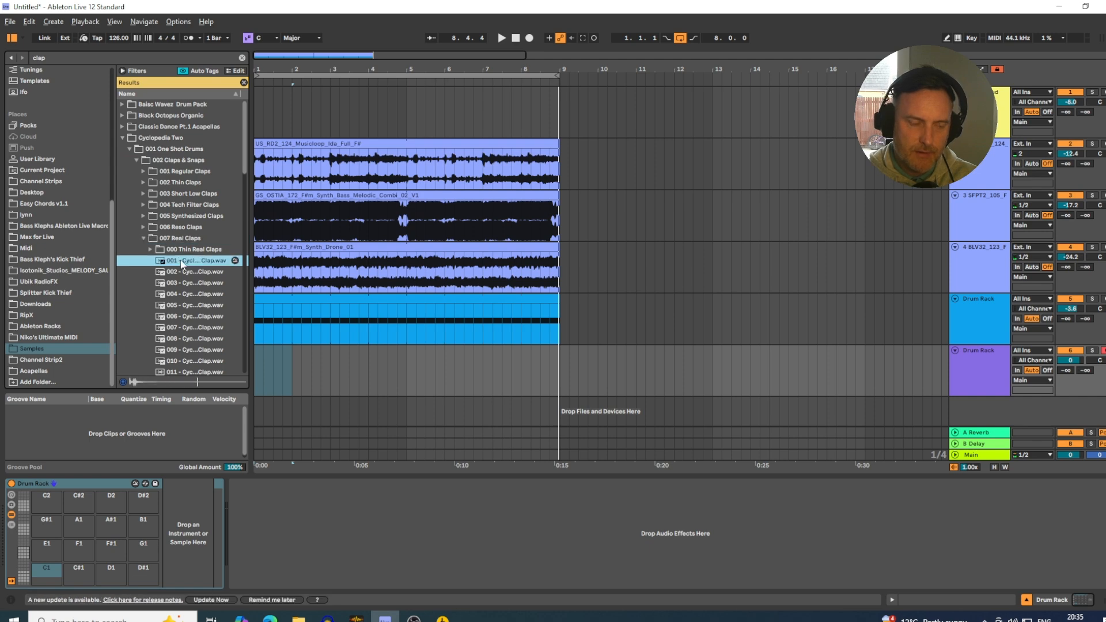
{"action": "scroll", "coordinate": [172, 275], "scroll_direction": "down", "scroll_amount": 5}
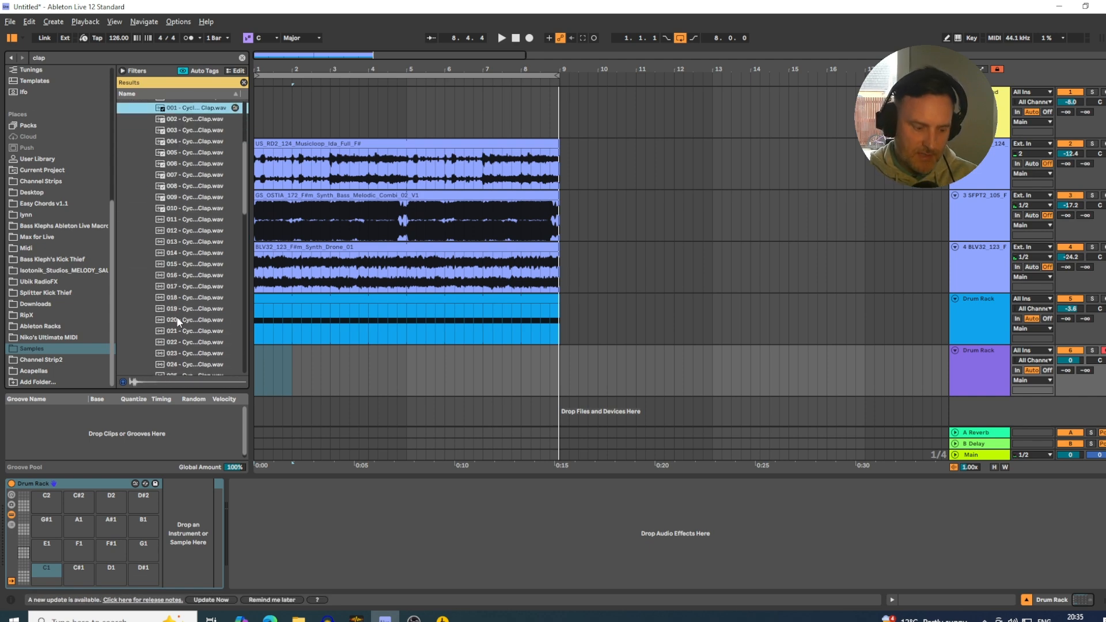
{"action": "left_click", "coordinate": [182, 320], "text": "shift"}
{"action": "left_click_drag", "start_coordinate": [82, 363], "coordinate": [53, 566]}
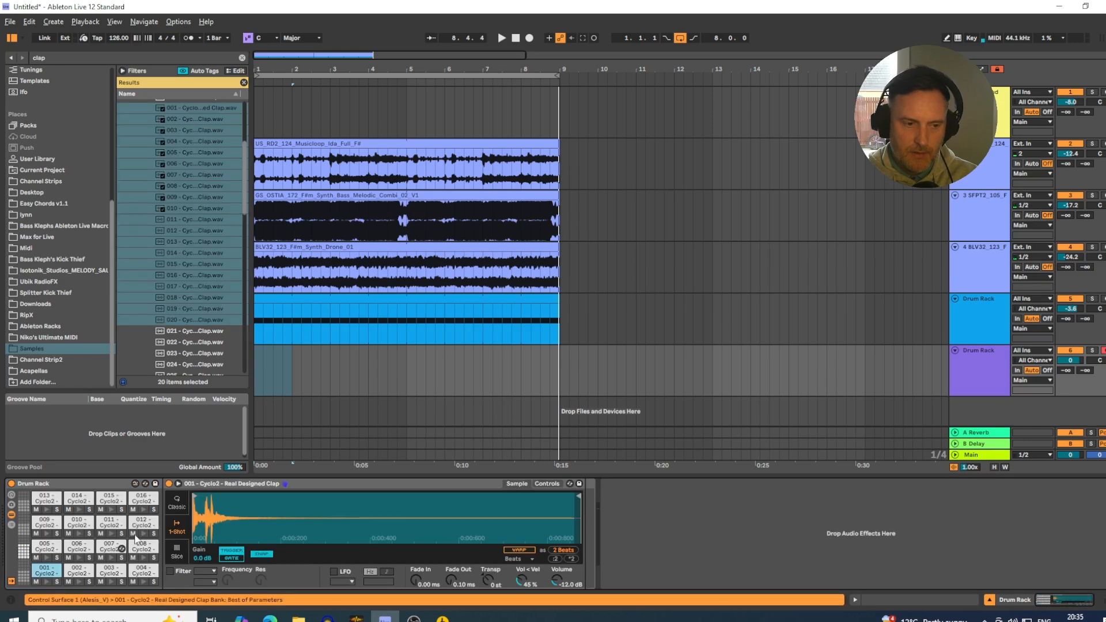
Save the filled clap rack as a preset named Real Claps.
{"action": "left_click", "coordinate": [155, 484]}
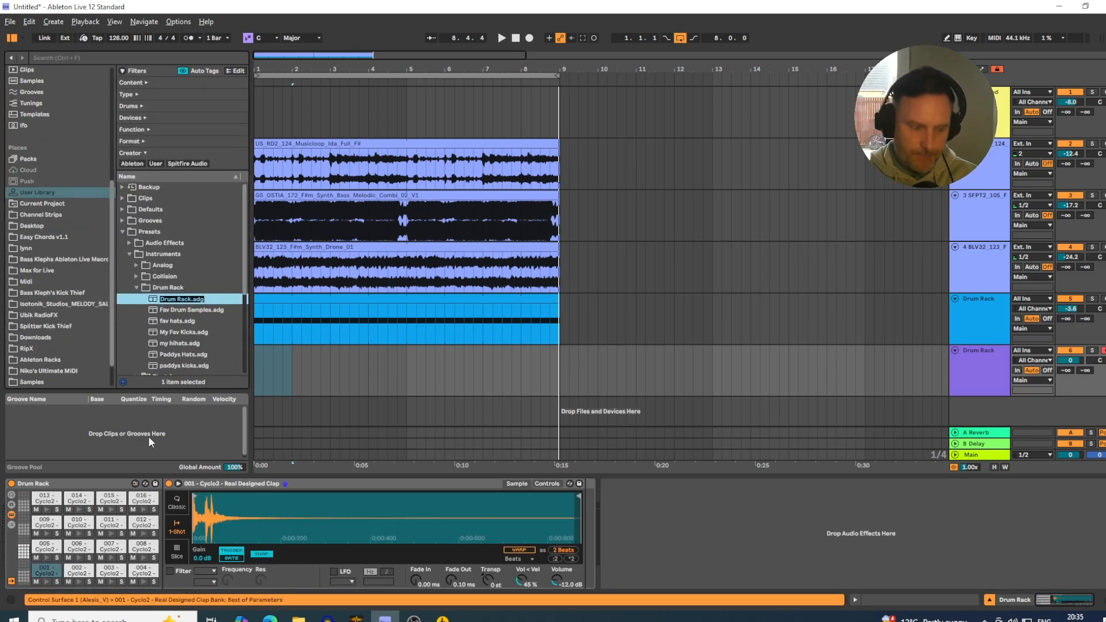
{"action": "type", "text": "Real"}
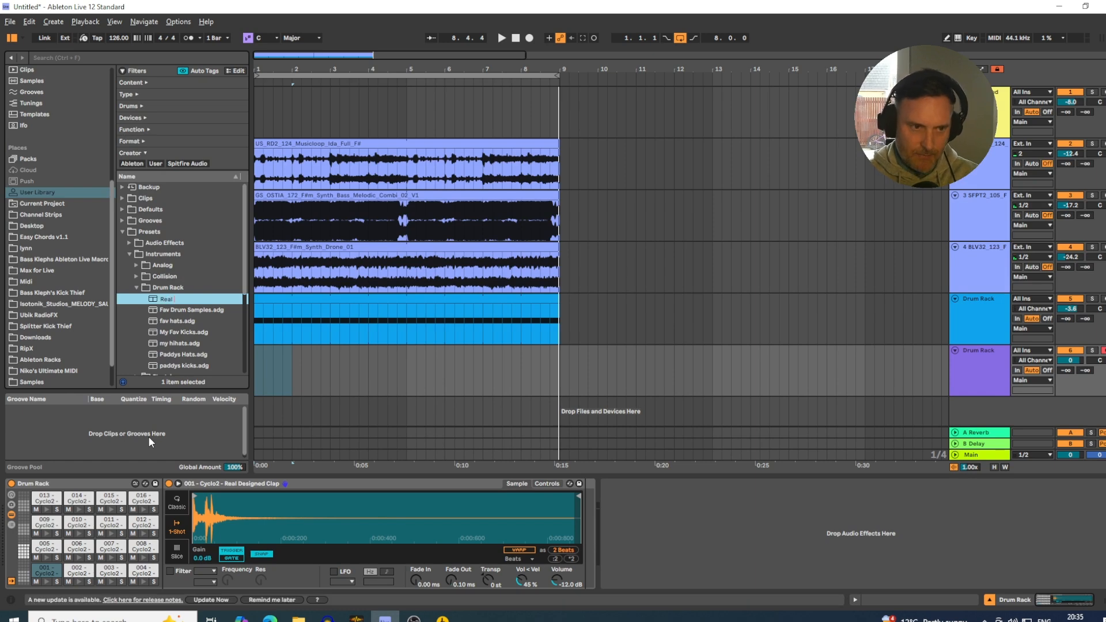
{"action": "type", "text": " Claps"}
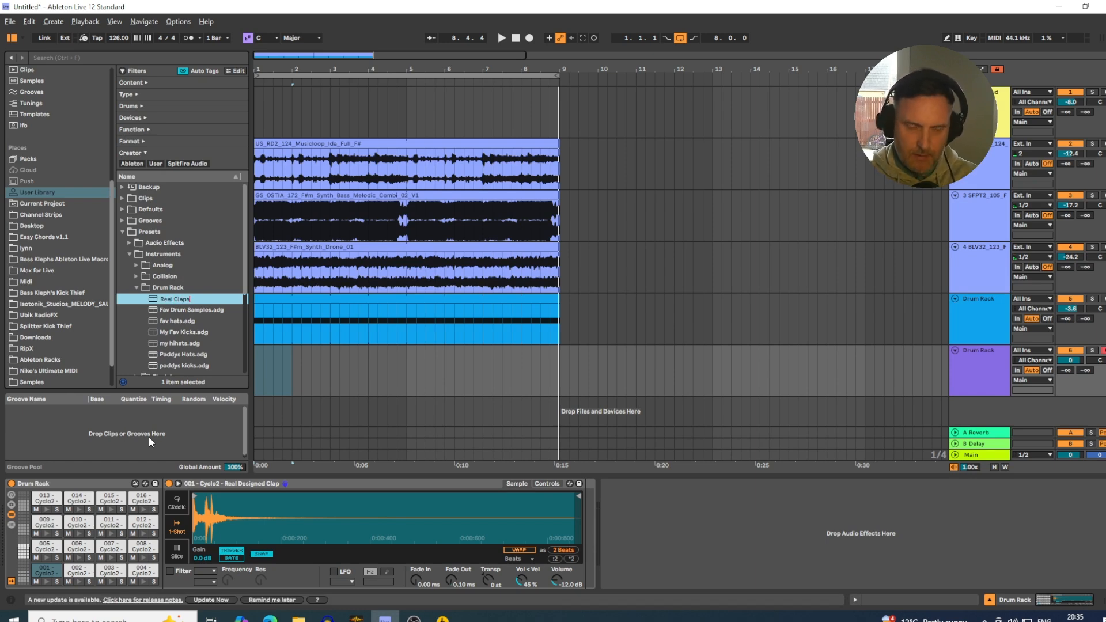
{"action": "key", "text": "Return"}
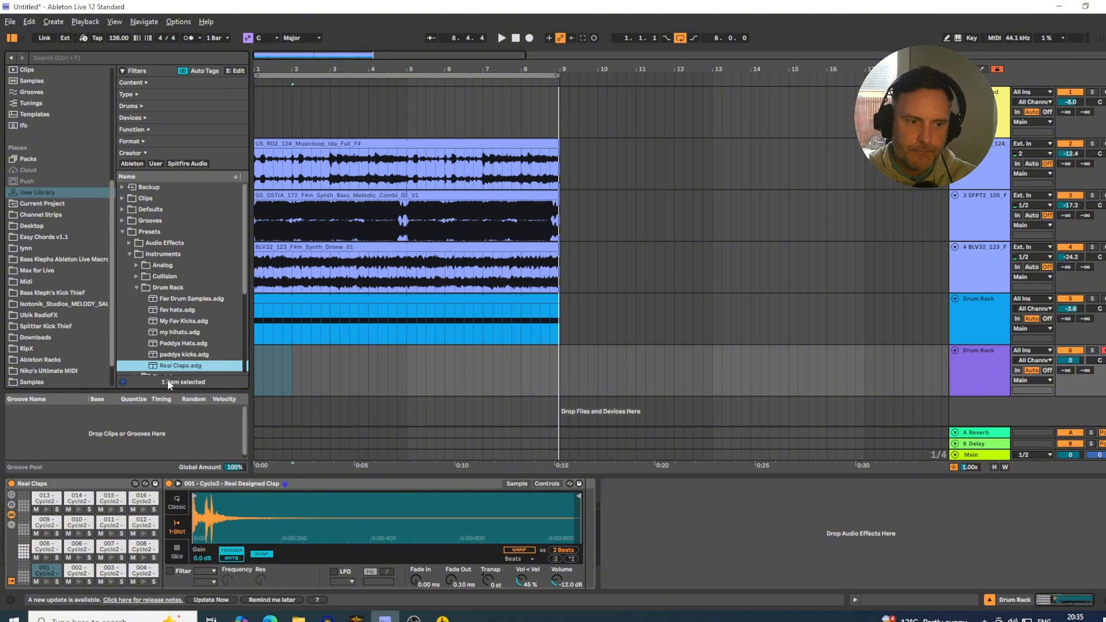
Delete the rack from the new track and load the saved Real Claps preset in its place.
{"action": "left_click", "coordinate": [121, 484]}
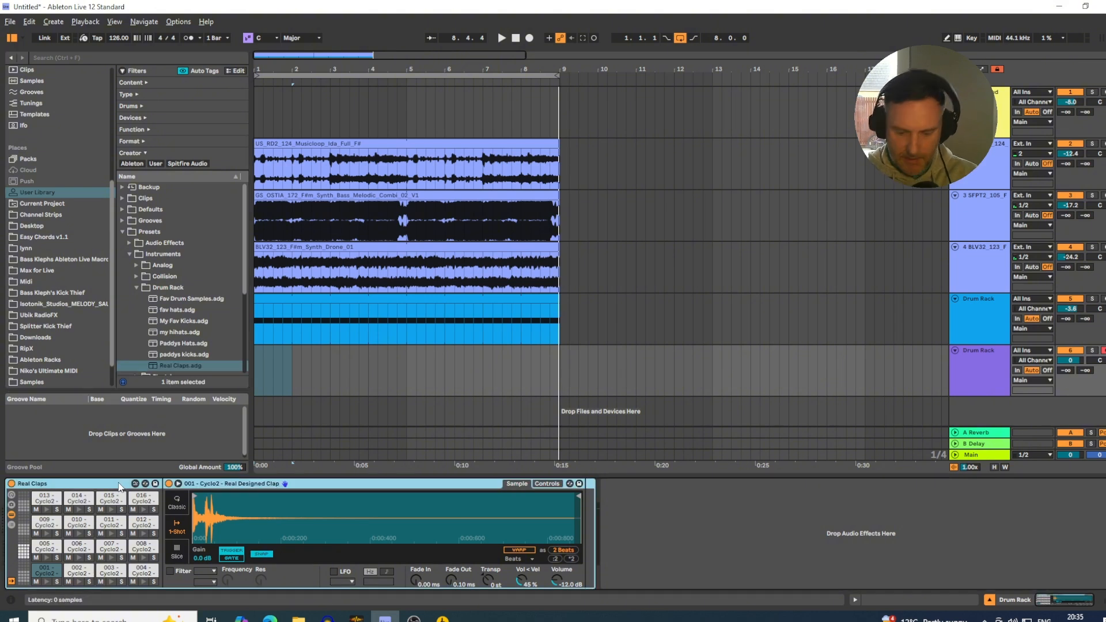
{"action": "key", "text": "Delete"}
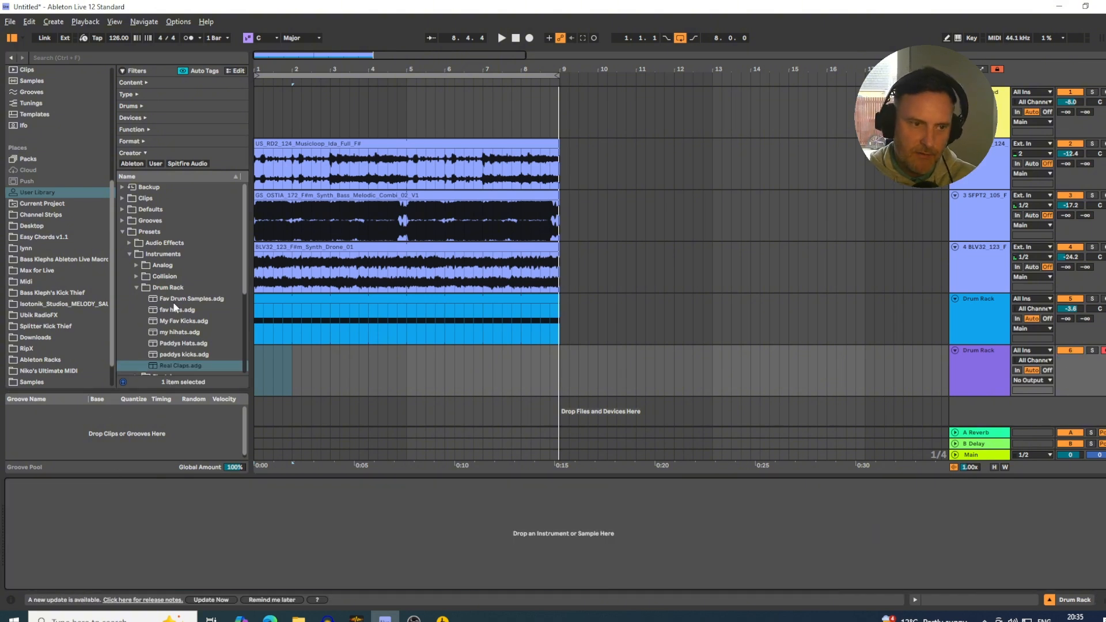
{"action": "left_click", "coordinate": [177, 301]}
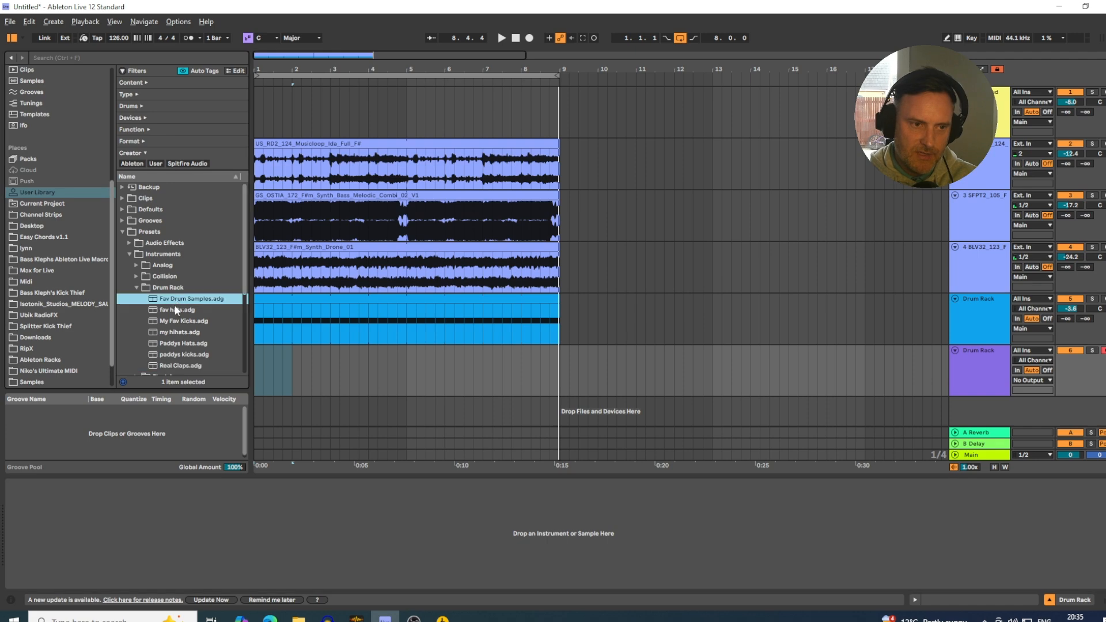
{"action": "left_click", "coordinate": [172, 365]}
{"action": "left_click_drag", "start_coordinate": [169, 347], "coordinate": [320, 361]}
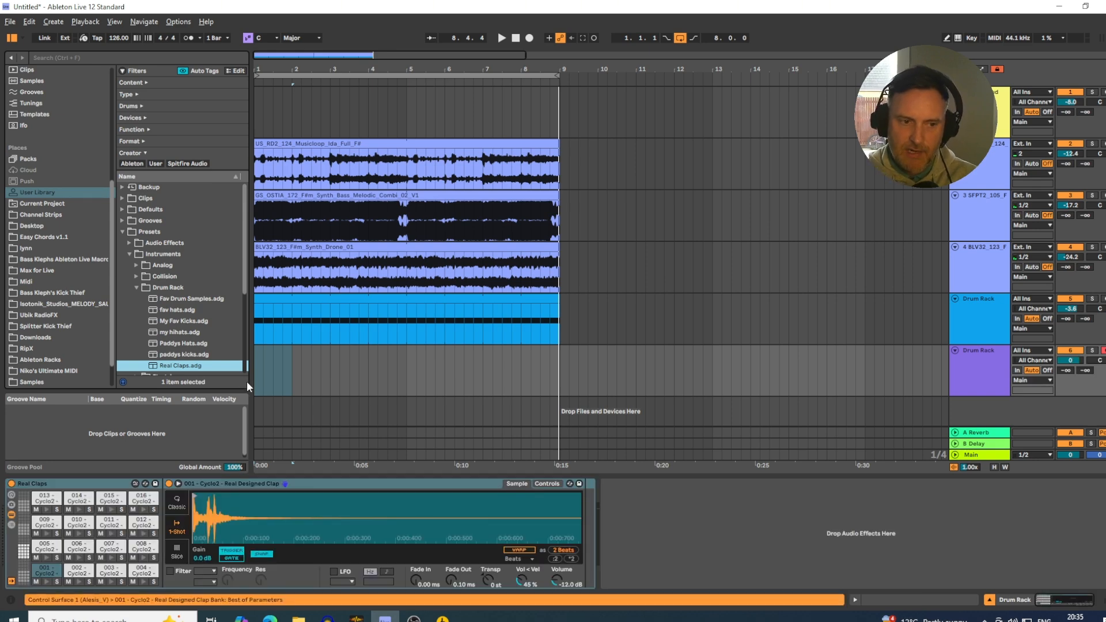
Insert a one-bar MIDI clip at bar 1 of the claps track, with sample 020 notes on beats 2 and 4.
{"action": "left_click_drag", "start_coordinate": [257, 361], "coordinate": [292, 360]}
{"action": "right_click", "coordinate": [292, 360]}
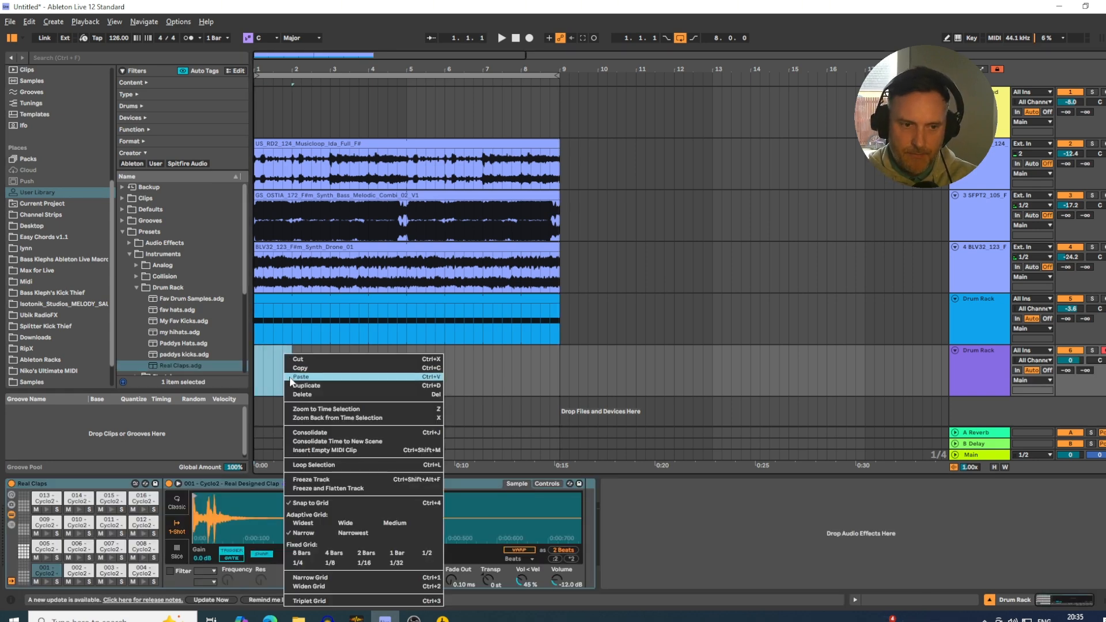
{"action": "left_click", "coordinate": [336, 452]}
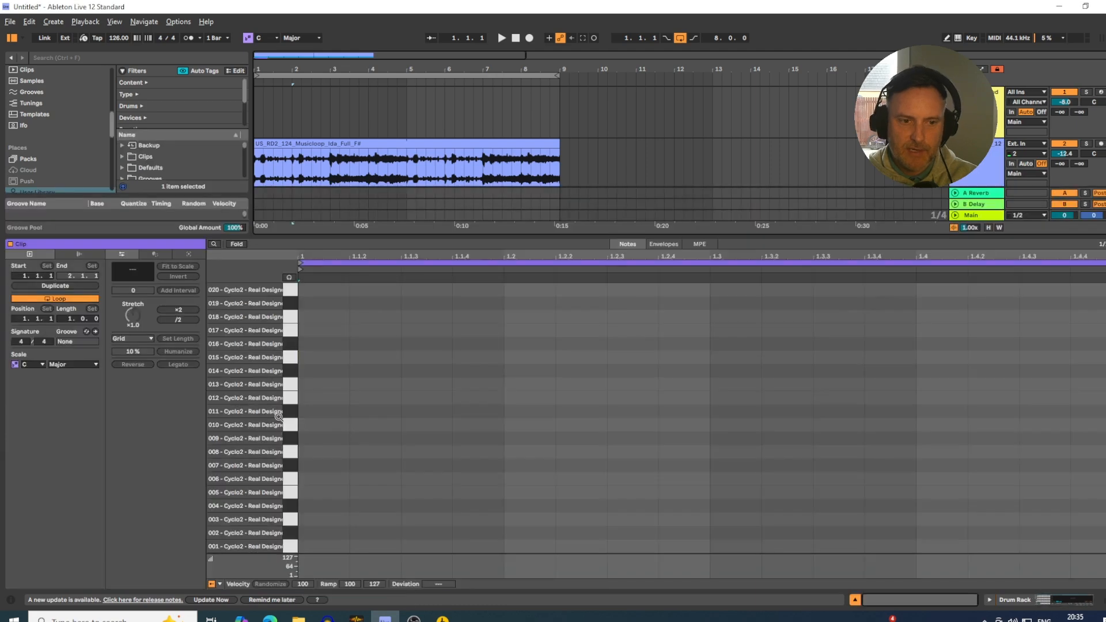
{"action": "double_click", "coordinate": [518, 289]}
{"action": "left_click_drag", "start_coordinate": [555, 290], "coordinate": [261, 264]}
{"action": "key", "text": "ctrl+d"}
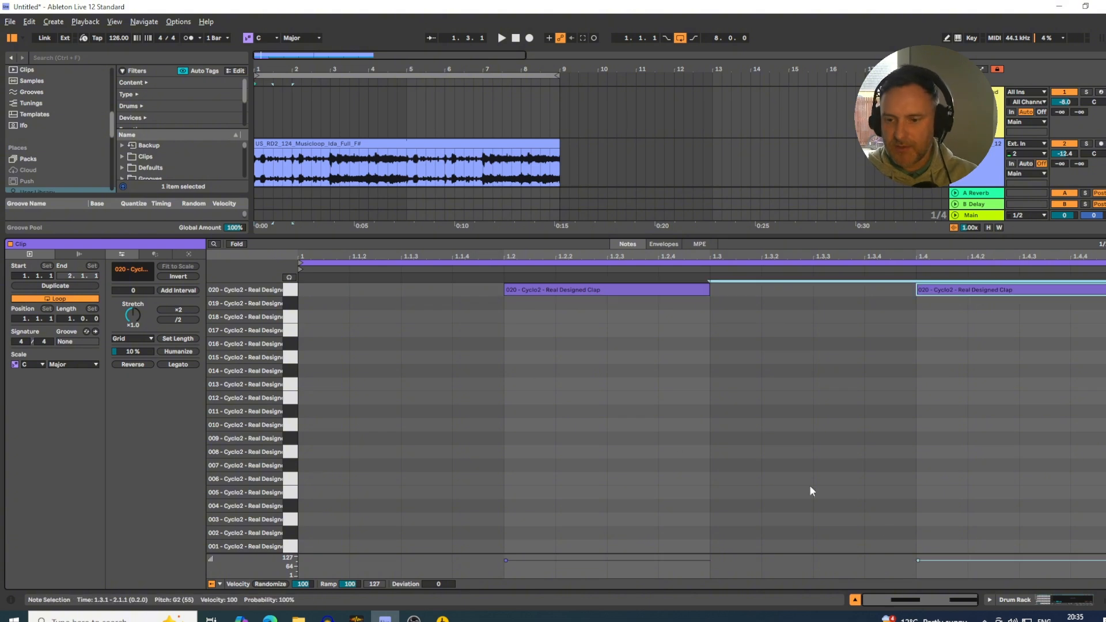
Extend the clap clip to bar 9 to match the other tracks, and lower its track volume to -6.3 dB during playback.
{"action": "left_click", "coordinate": [855, 600]}
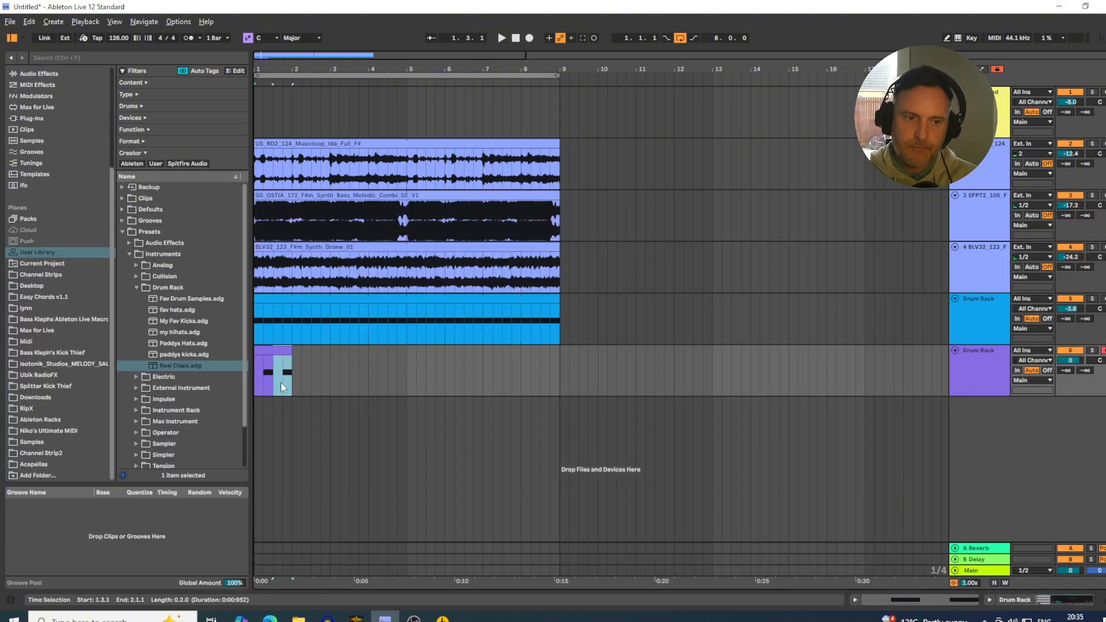
{"action": "left_click_drag", "start_coordinate": [292, 374], "coordinate": [559, 369]}
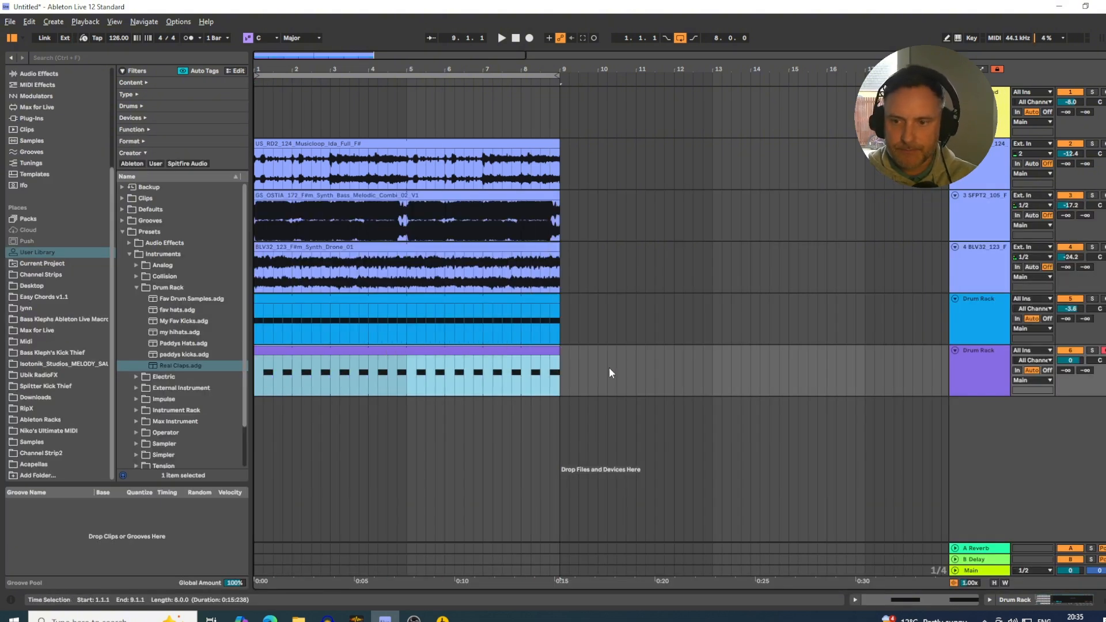
{"action": "left_click_drag", "start_coordinate": [1071, 360], "coordinate": [1069, 348]}
{"action": "key", "text": "space"}
{"action": "left_click_drag", "start_coordinate": [1071, 360], "coordinate": [1070, 351]}
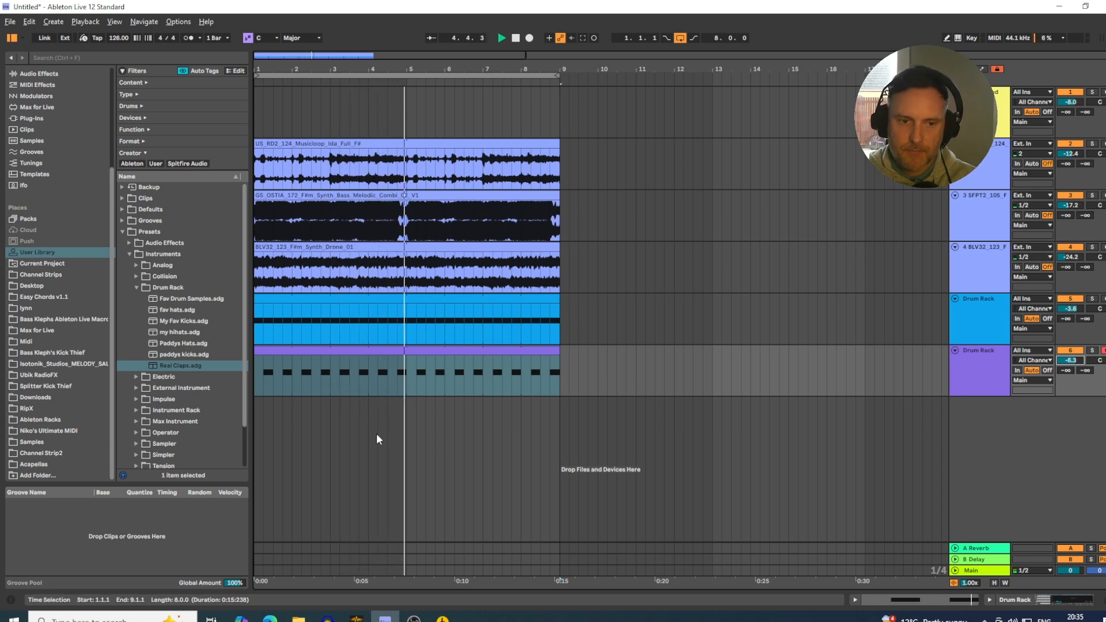
Audition the claps during playback by moving all the clip's notes lane by lane from sample 020 down to 007, and settle on 008.
{"action": "double_click", "coordinate": [459, 358]}
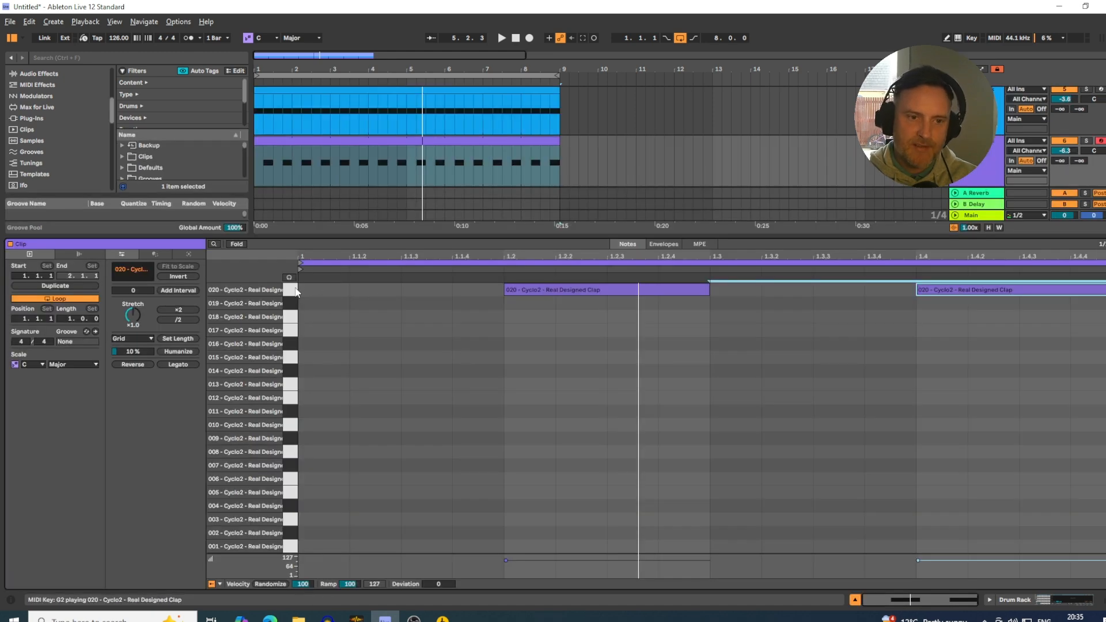
{"action": "key", "text": "ctrl+a"}
{"action": "key", "text": "Down"}
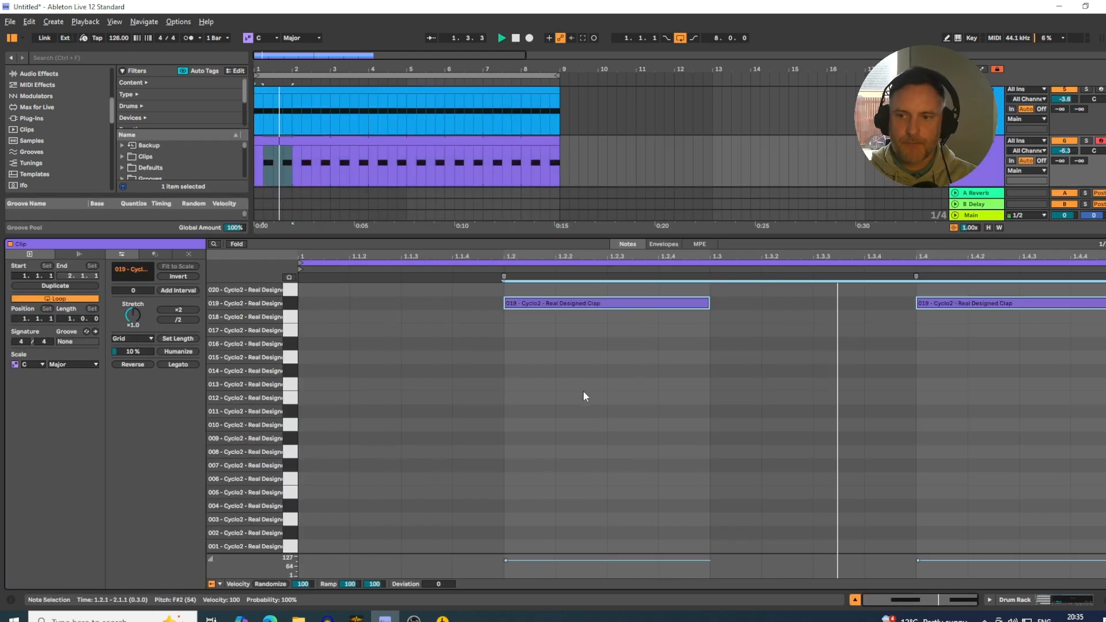
{"action": "key", "text": "Down"}
{"action": "key", "text": "Down"}
{"action": "key", "text": "Down"}
{"action": "key", "text": "Down"}
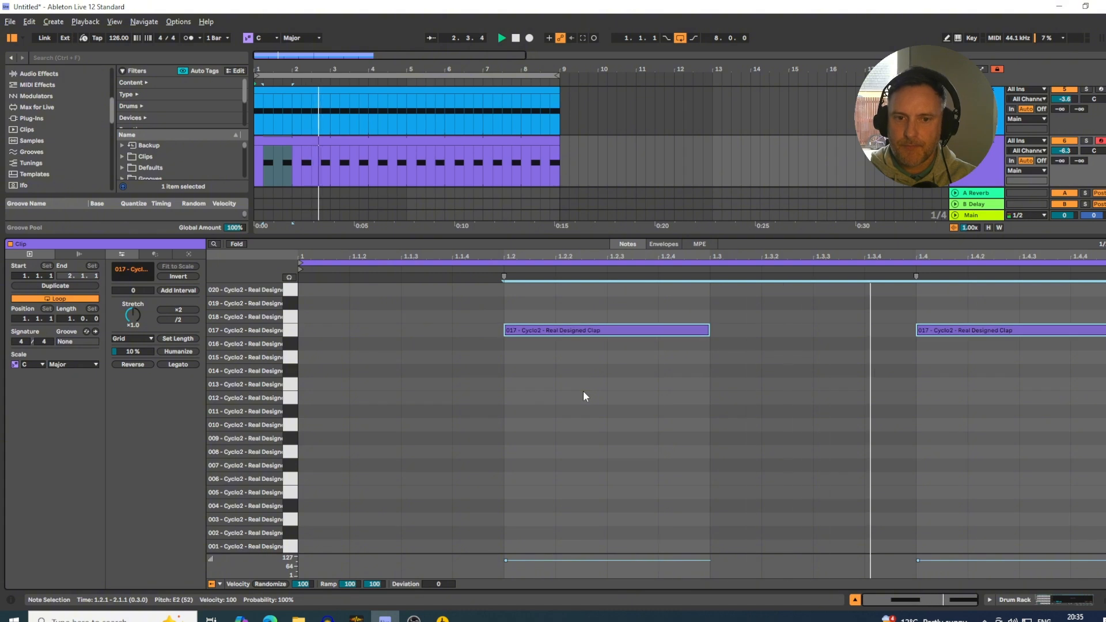
{"action": "key", "text": "Down"}
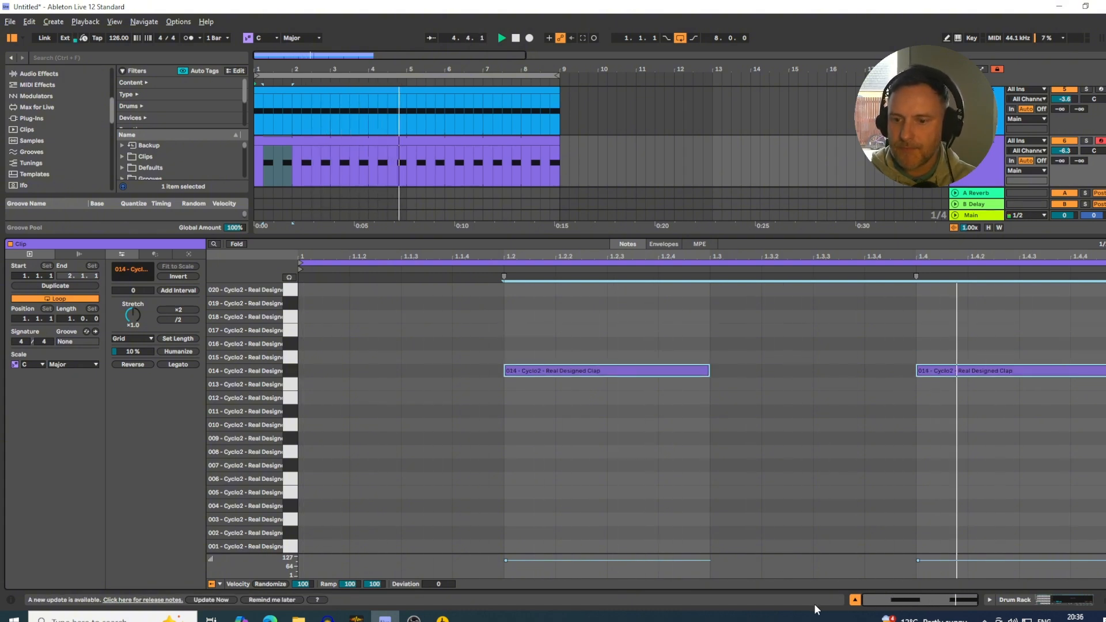
{"action": "key", "text": "Down"}
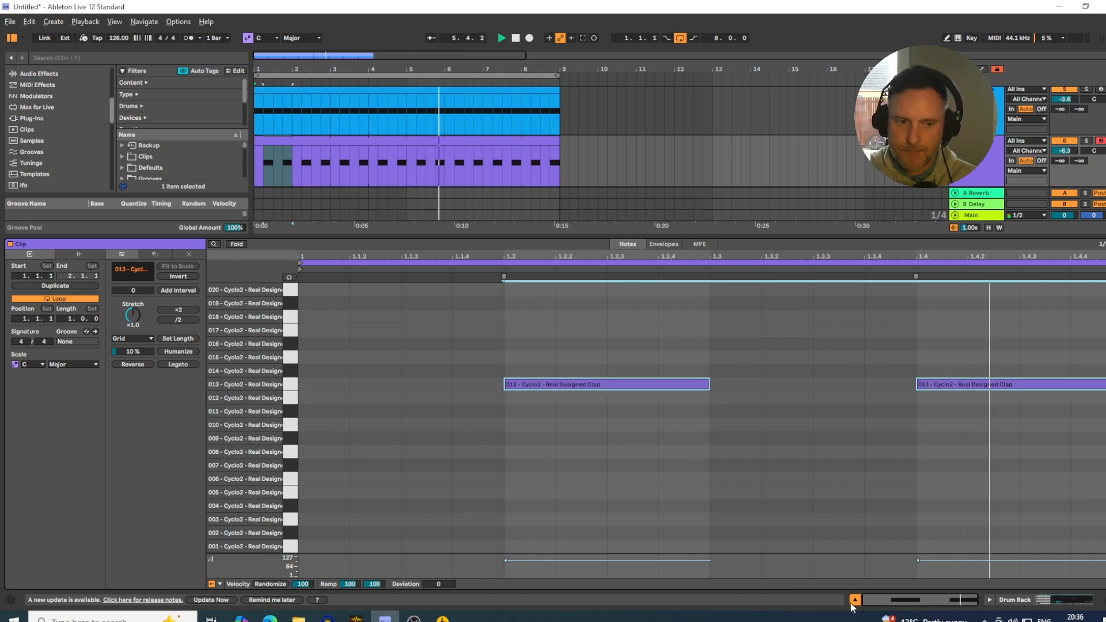
{"action": "key", "text": "Down"}
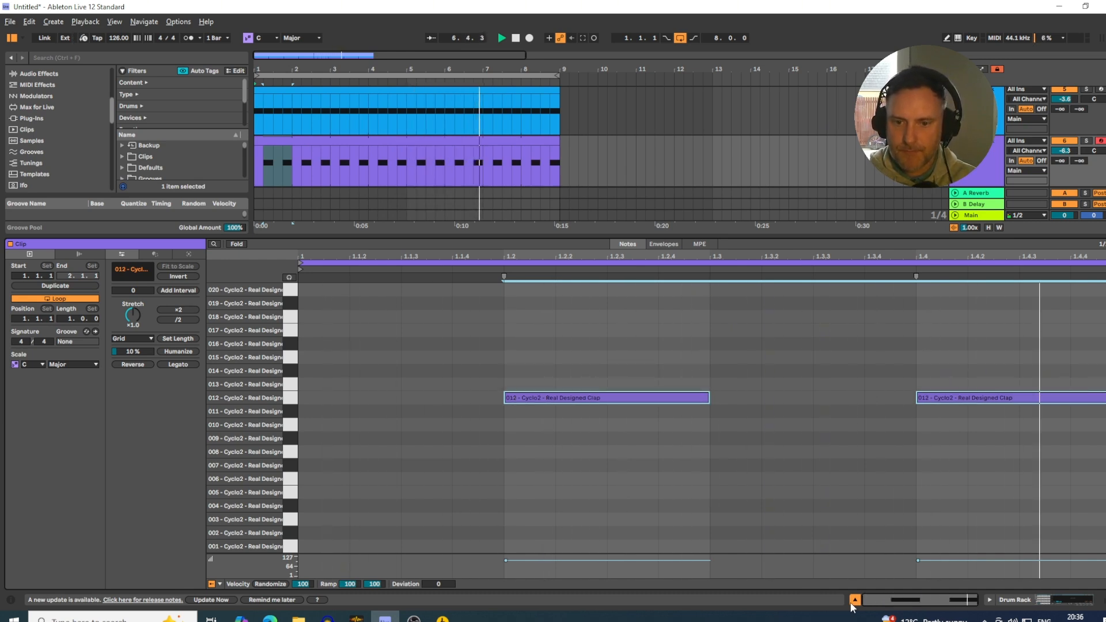
{"action": "key", "text": "Down"}
{"action": "key", "text": "Down"}
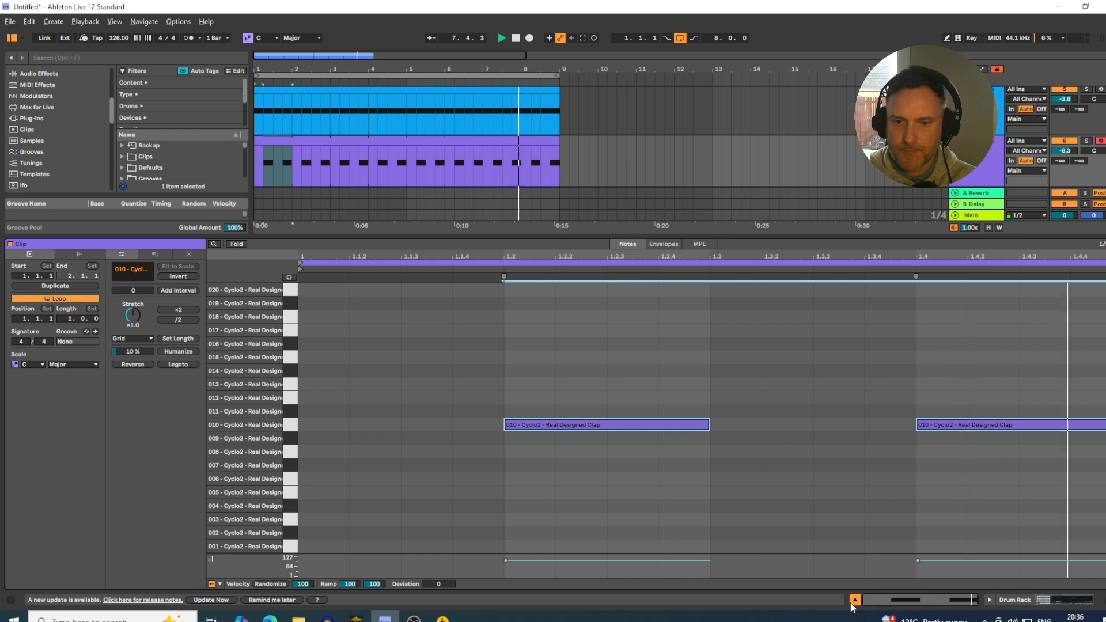
{"action": "key", "text": "Down"}
{"action": "key", "text": "Down"}
{"action": "key", "text": "Down"}
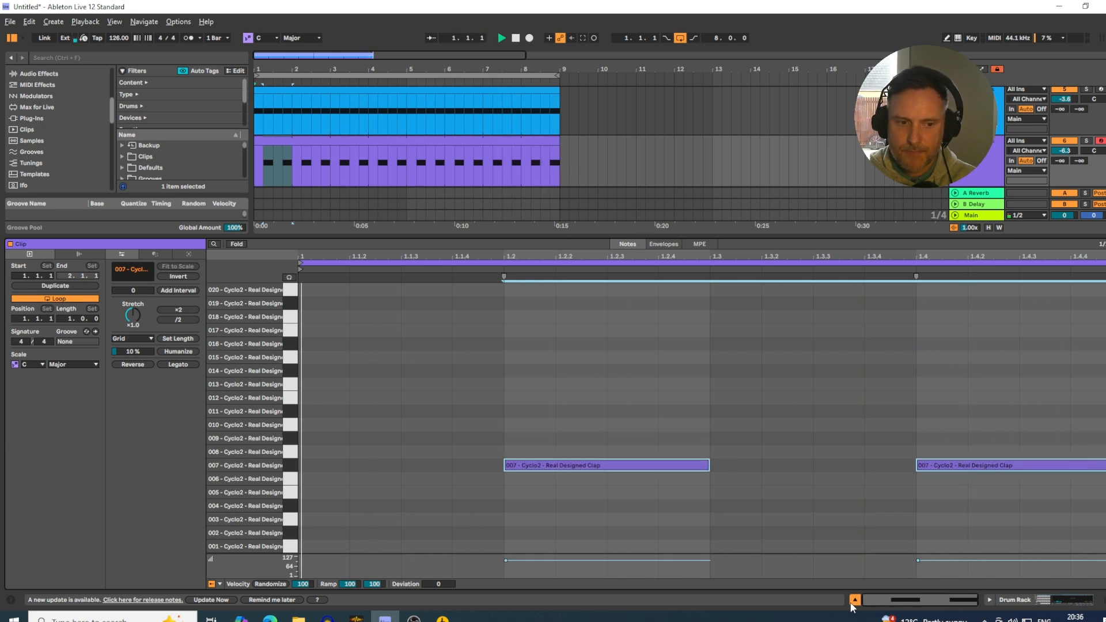
{"action": "key", "text": "Up"}
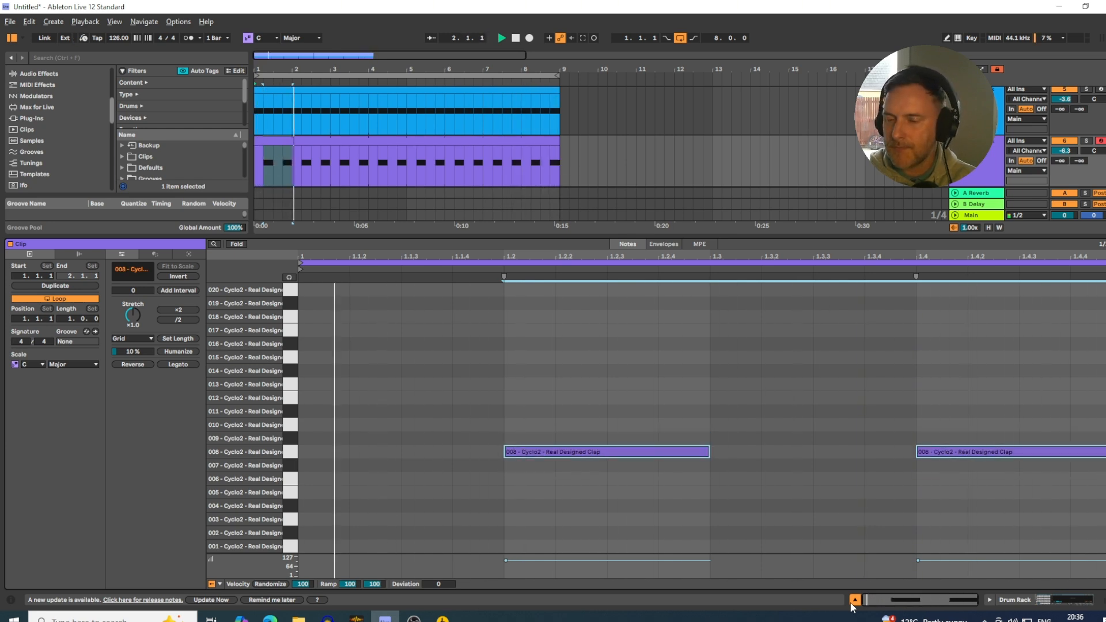
Continue auditioning claps during playback by moving the clip's notes lane by lane from sample 008 down to 001, and settle on 002.
{"action": "key", "text": "Down"}
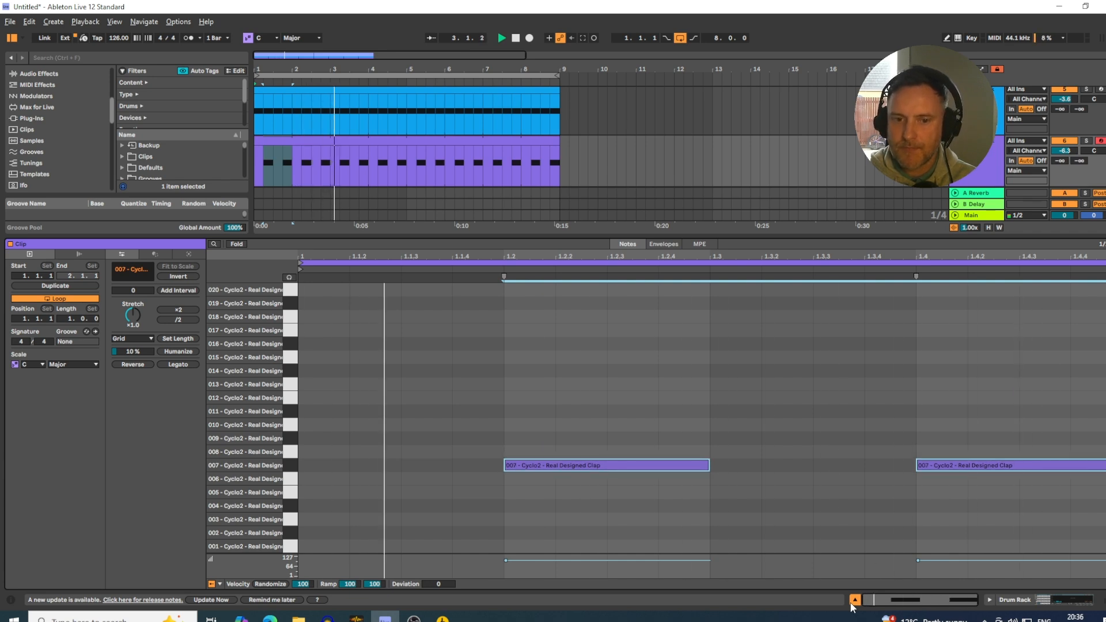
{"action": "key", "text": "Down"}
{"action": "key", "text": "Down"}
{"action": "key", "text": "Down"}
{"action": "key", "text": "Down"}
{"action": "key", "text": "Down"}
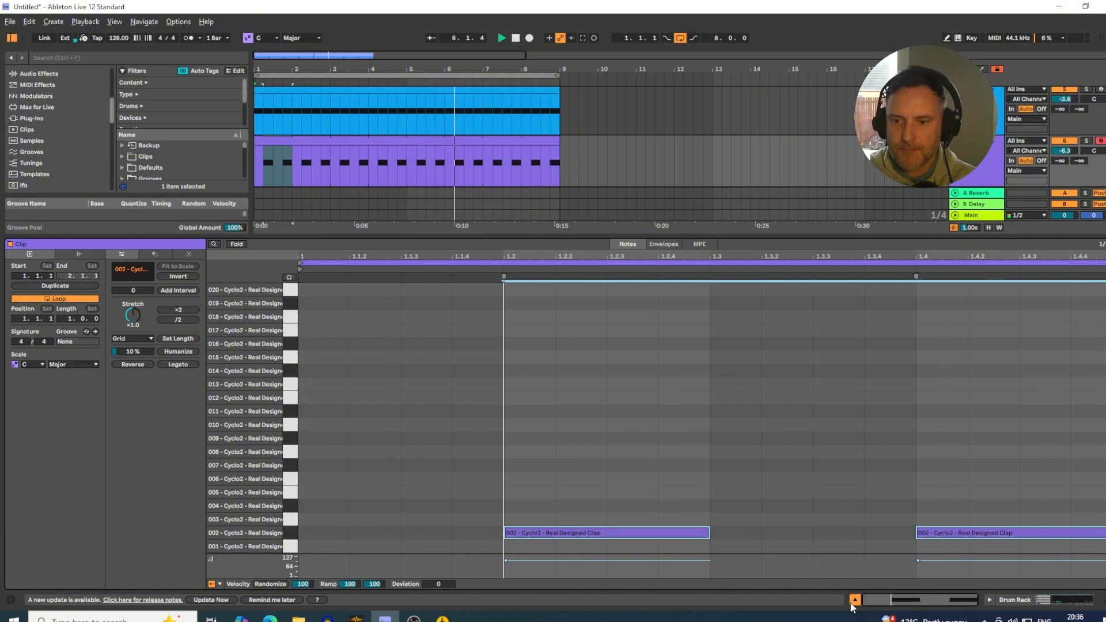
{"action": "key", "text": "Down"}
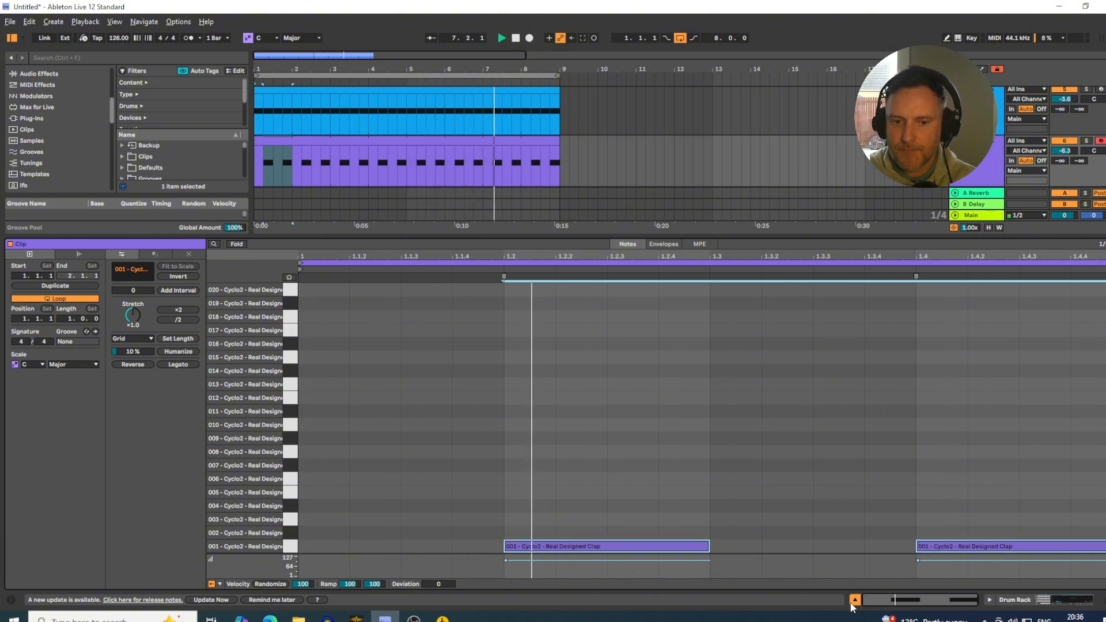
{"action": "key", "text": "Up"}
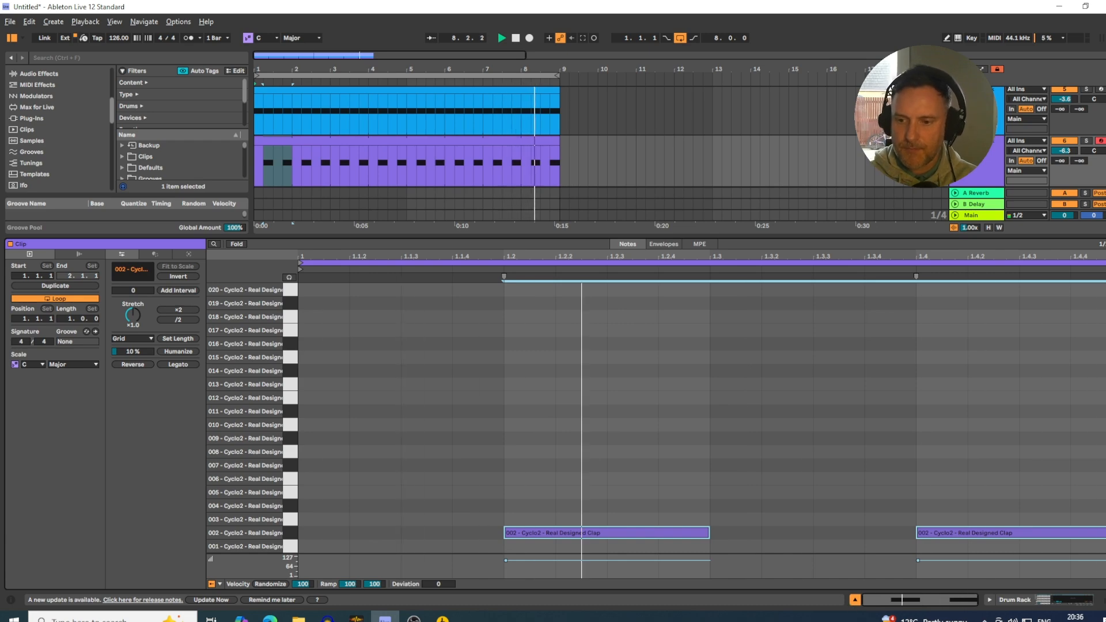
Set the 002 clap's Simpler to Classic mode with sustain at -10 dB, a higher volume and a slightly later sample start.
{"action": "left_click", "coordinate": [989, 600]}
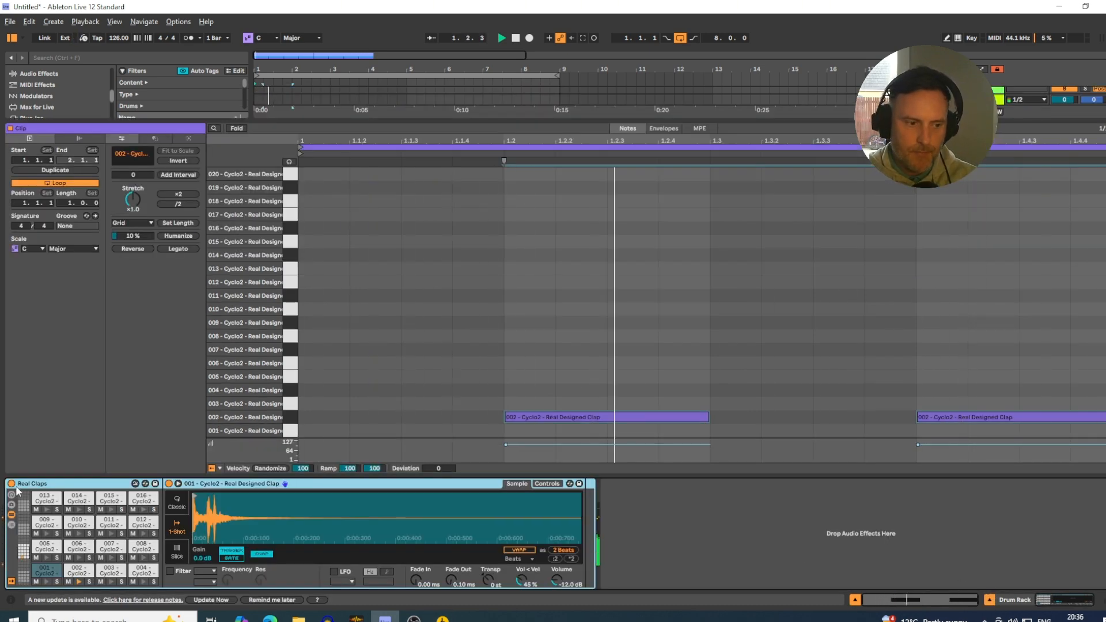
{"action": "left_click", "coordinate": [81, 573]}
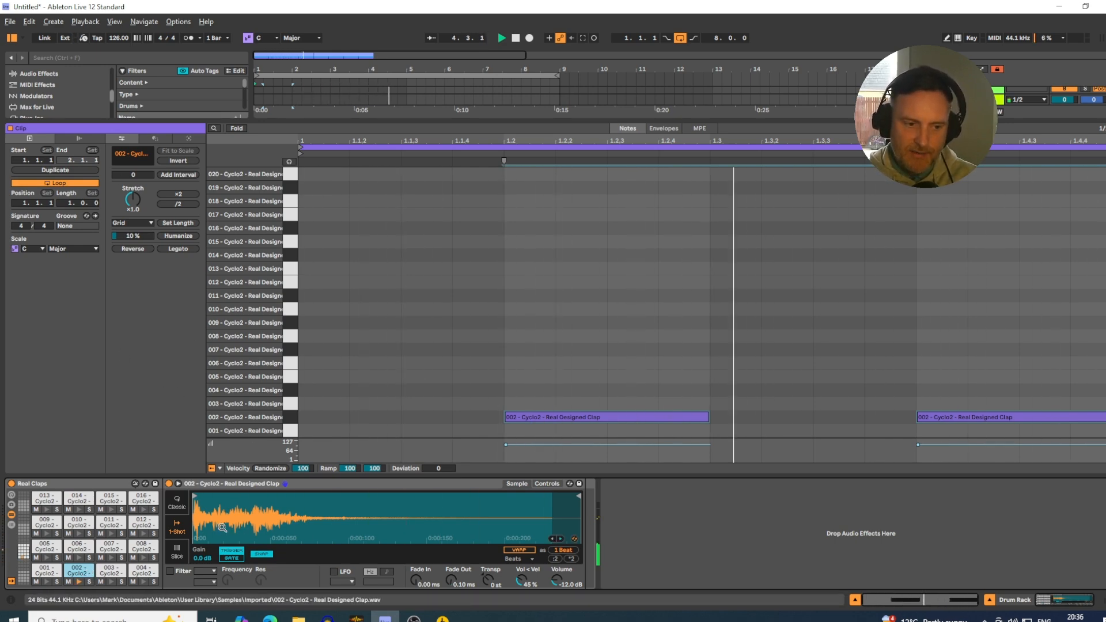
{"action": "left_click", "coordinate": [177, 502]}
{"action": "left_click_drag", "start_coordinate": [491, 586], "coordinate": [491, 601]}
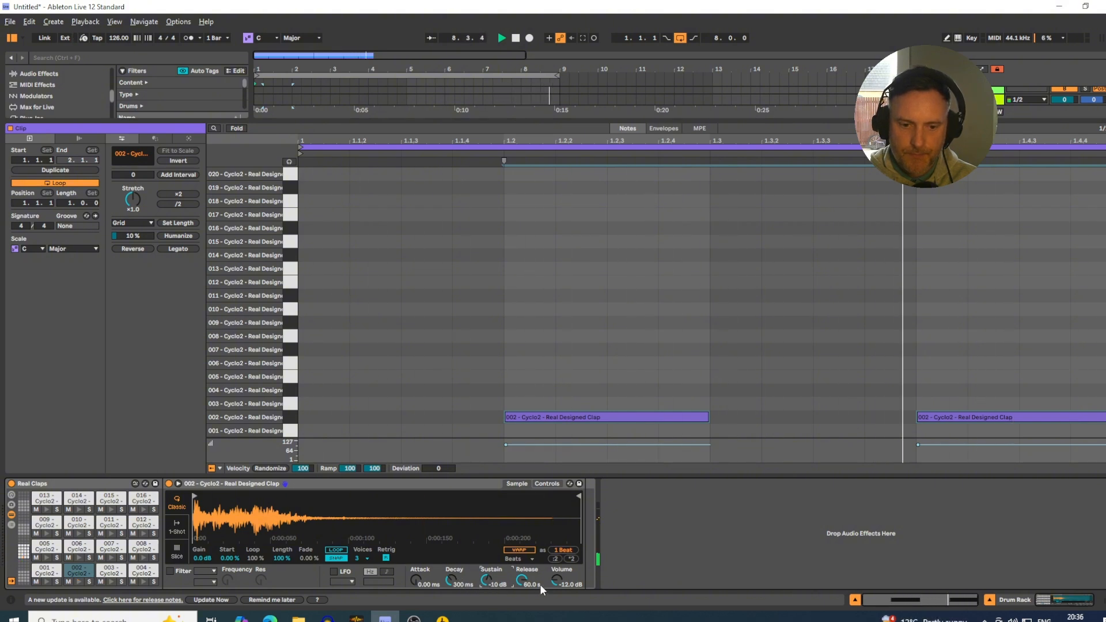
{"action": "left_click_drag", "start_coordinate": [557, 581], "coordinate": [557, 571]}
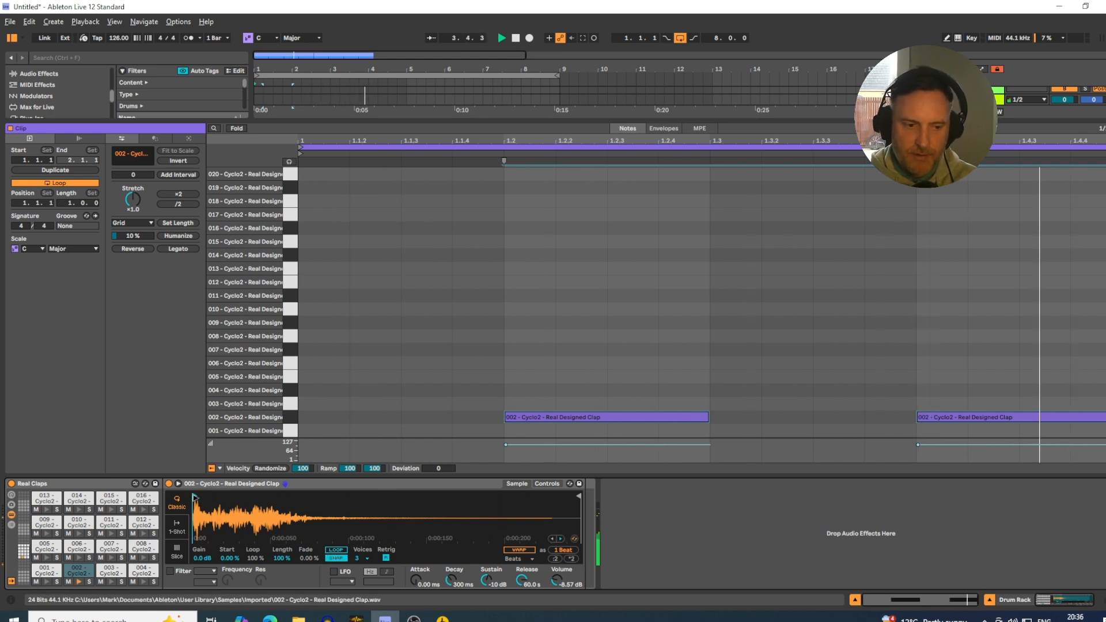
{"action": "mouse_move", "coordinate": [195, 498]}
{"action": "left_mouse_down"}
{"action": "mouse_move", "coordinate": [233, 498]}
{"action": "mouse_move", "coordinate": [217, 498]}
{"action": "left_mouse_up"}
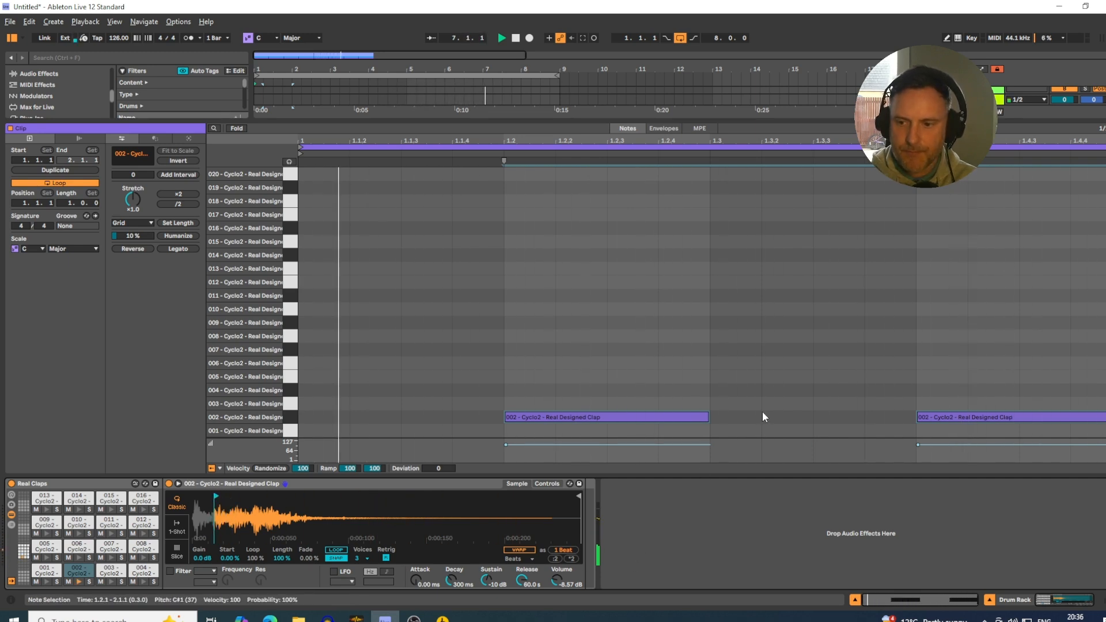
Raise the claps track volume to -3.8 dB and stop playback.
{"action": "left_click", "coordinate": [855, 600]}
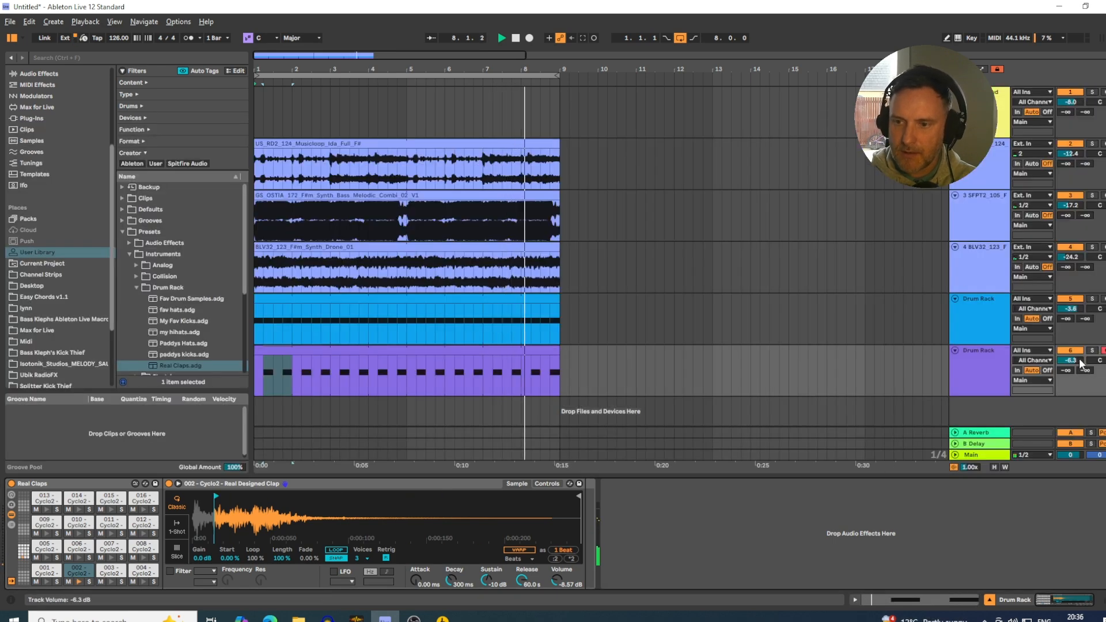
{"action": "left_click_drag", "start_coordinate": [1080, 363], "coordinate": [1080, 348]}
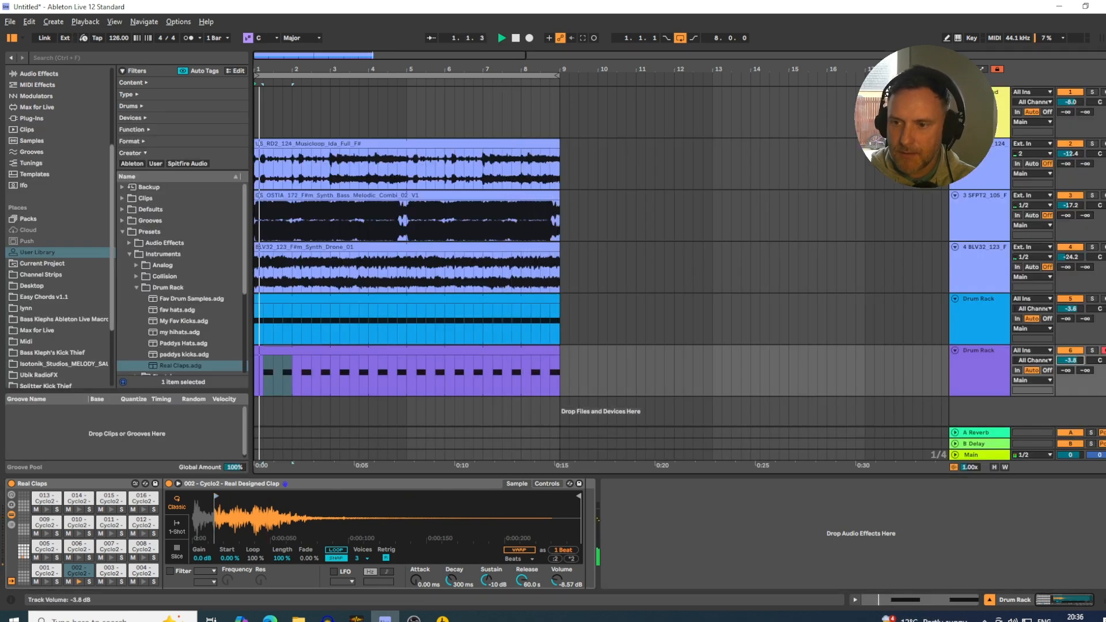
{"action": "key", "text": "space"}
Insert a new MIDI track below the claps track.
{"action": "left_click", "coordinate": [993, 323]}
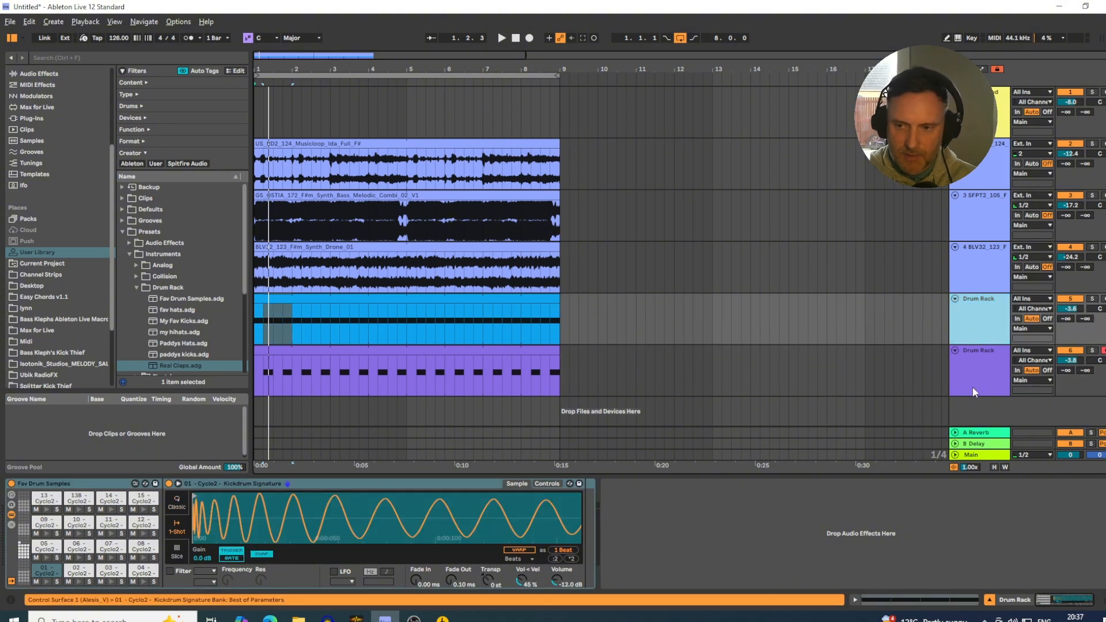
{"action": "left_click", "coordinate": [982, 367]}
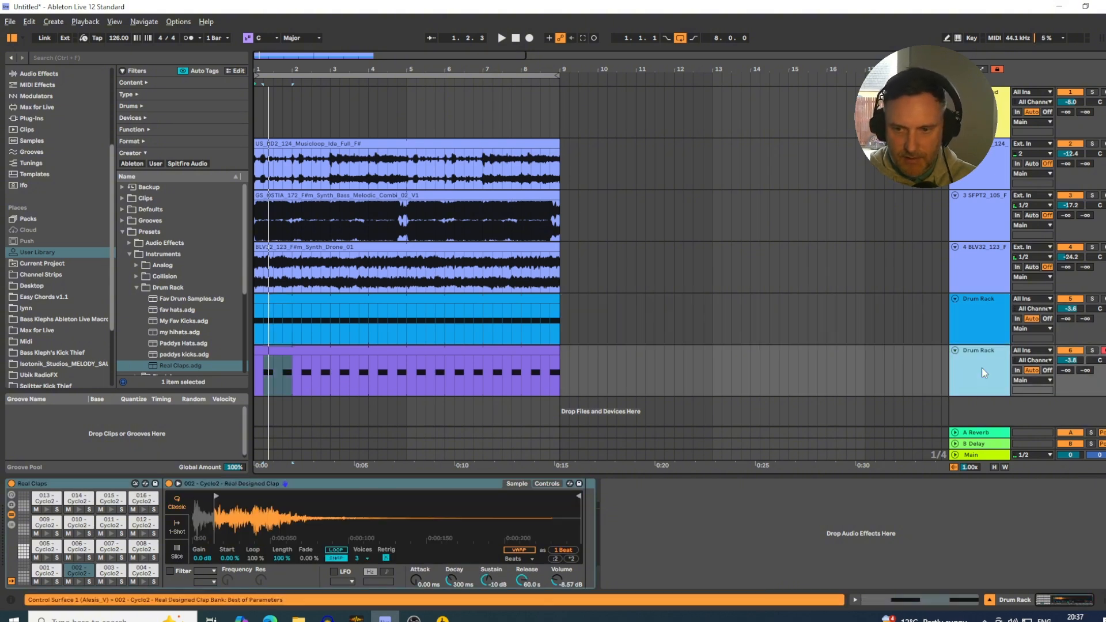
{"action": "right_click", "coordinate": [965, 405]}
{"action": "left_click", "coordinate": [985, 420]}
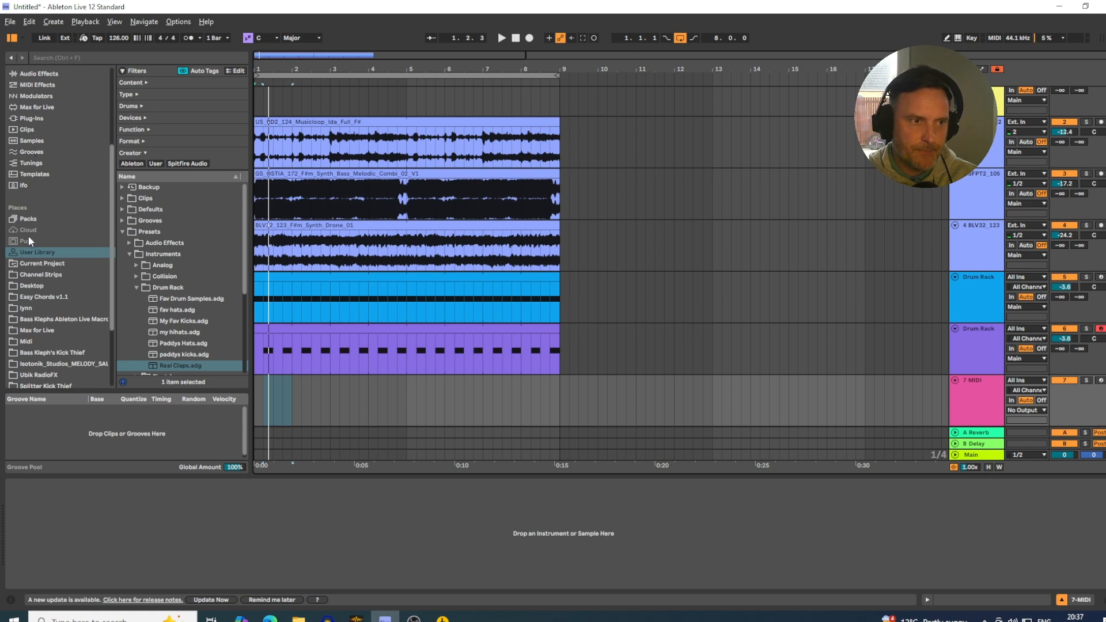
Search the whole library for drum and load an empty Drum Rack onto the new MIDI track.
{"action": "scroll", "coordinate": [29, 236], "scroll_direction": "up", "scroll_amount": 3}
{"action": "left_click", "coordinate": [23, 123]}
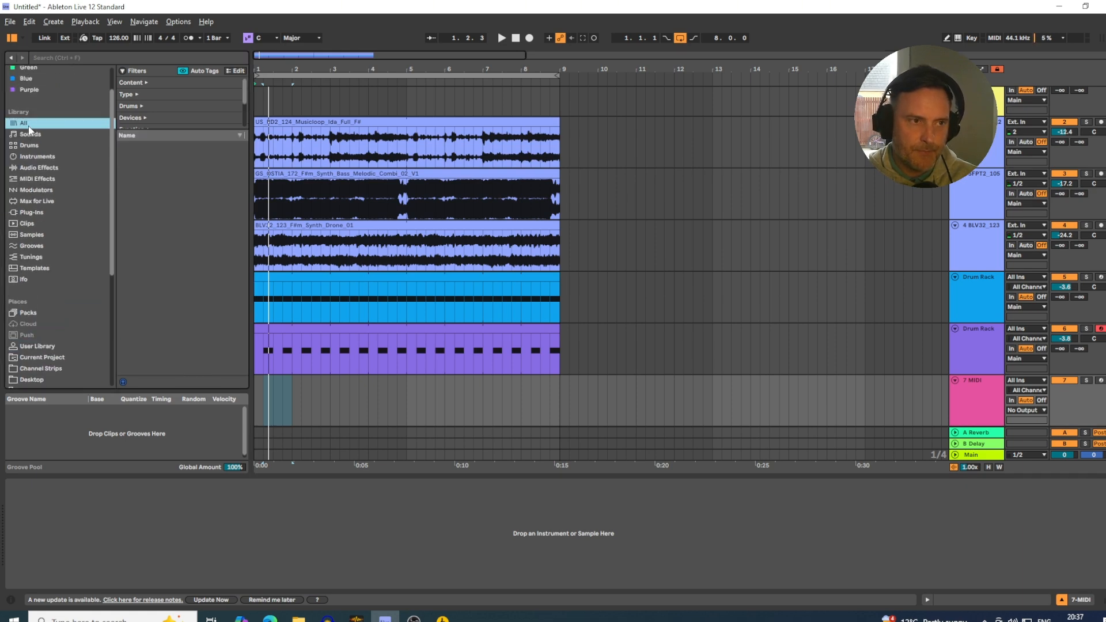
{"action": "left_click", "coordinate": [56, 58]}
{"action": "type", "text": "sha"}
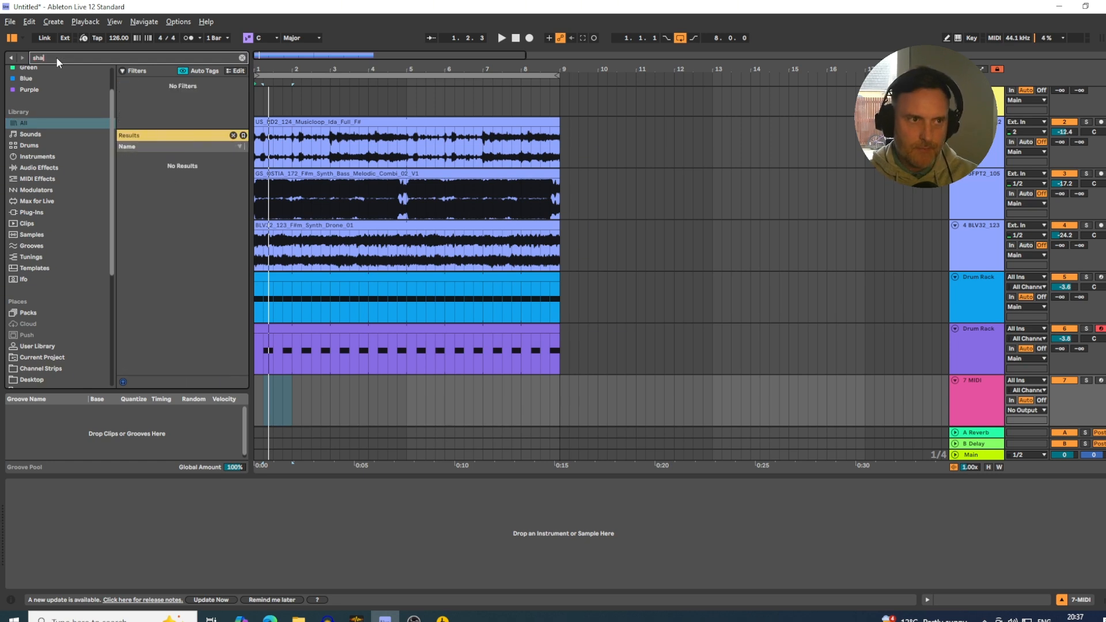
{"action": "key", "text": "BackSpace"}
{"action": "key", "text": "BackSpace"}
{"action": "key", "text": "BackSpace"}
{"action": "type", "text": "dru"}
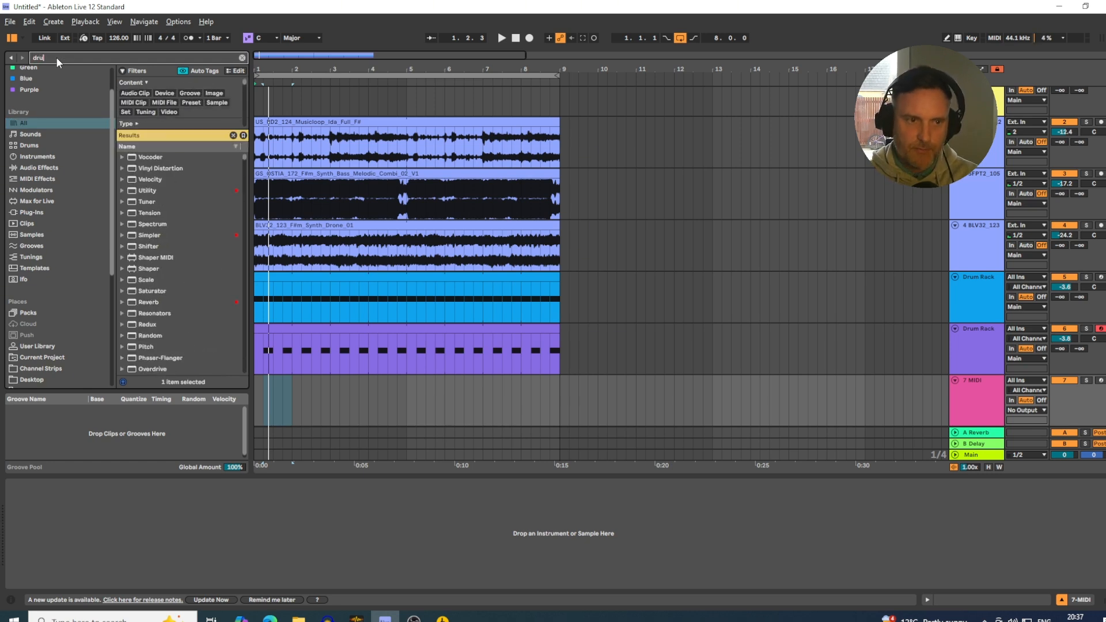
{"action": "type", "text": "m"}
{"action": "left_click", "coordinate": [132, 170]}
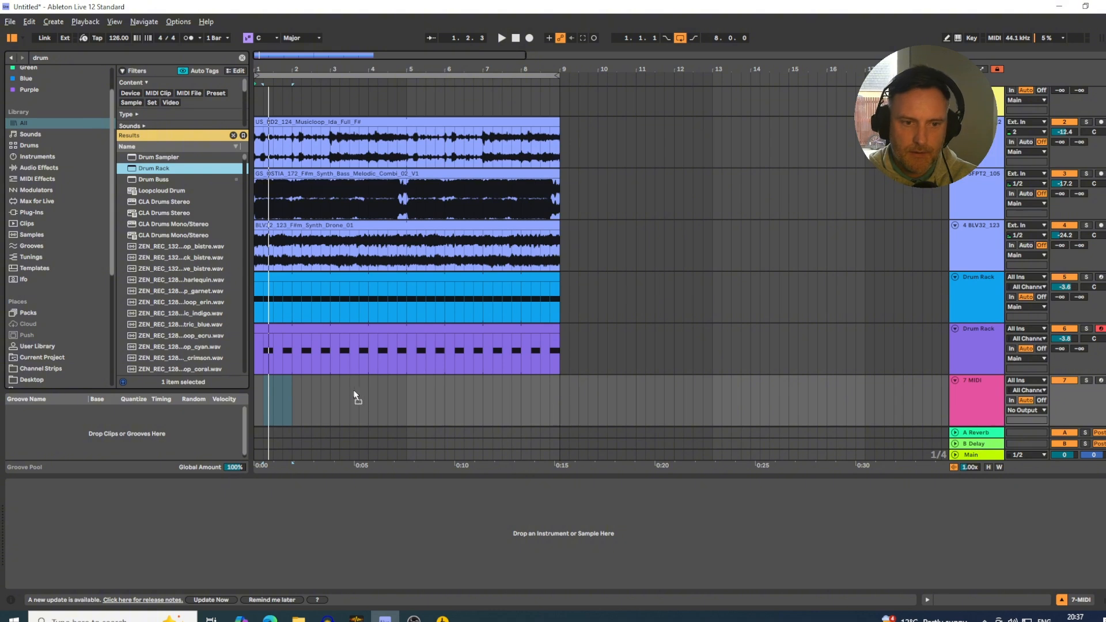
{"action": "left_click_drag", "start_coordinate": [355, 396], "coordinate": [284, 403]}
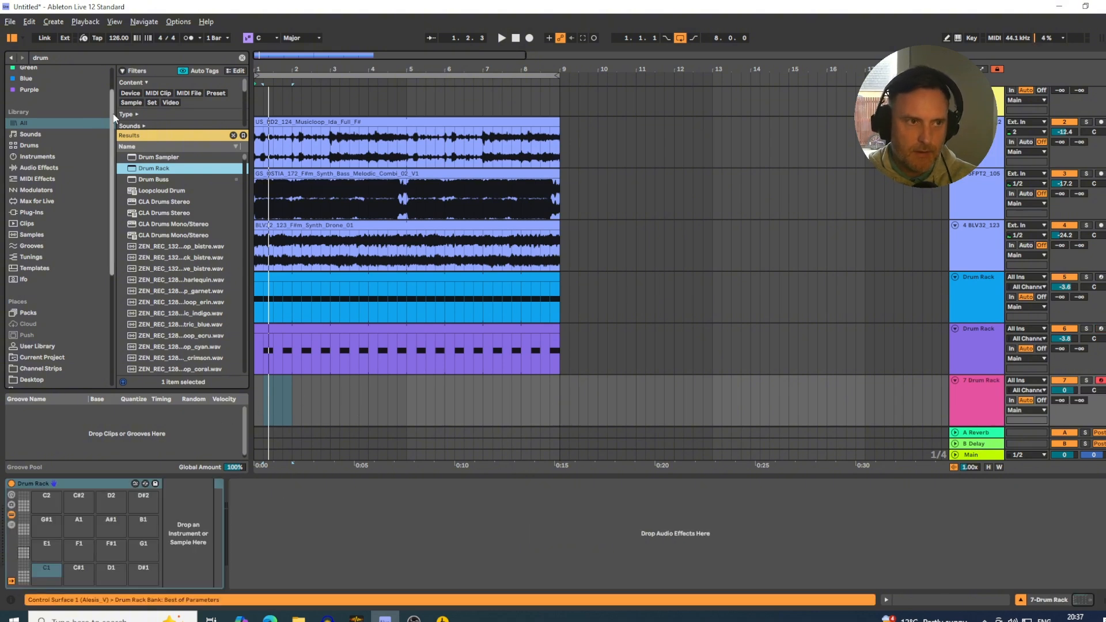
Search the Samples folder for shaker and expand the 001 Offbeat Shakers folder in Cyclopedia Two's one-shot drums.
{"action": "scroll", "coordinate": [40, 367], "scroll_direction": "down", "scroll_amount": 6}
{"action": "left_click", "coordinate": [31, 350]}
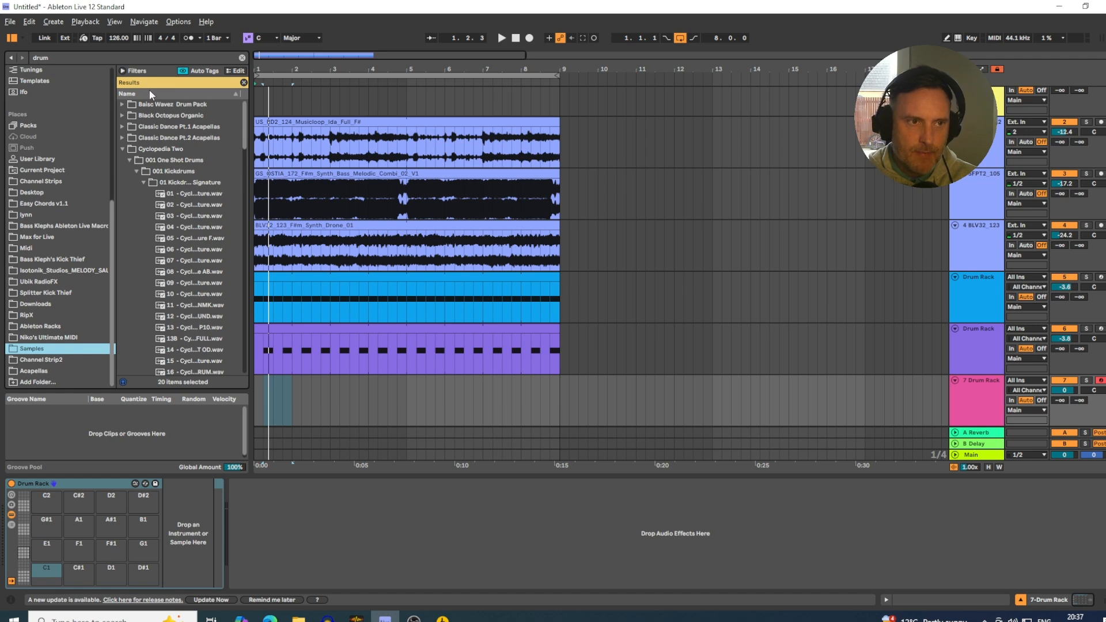
{"action": "left_click", "coordinate": [123, 61]}
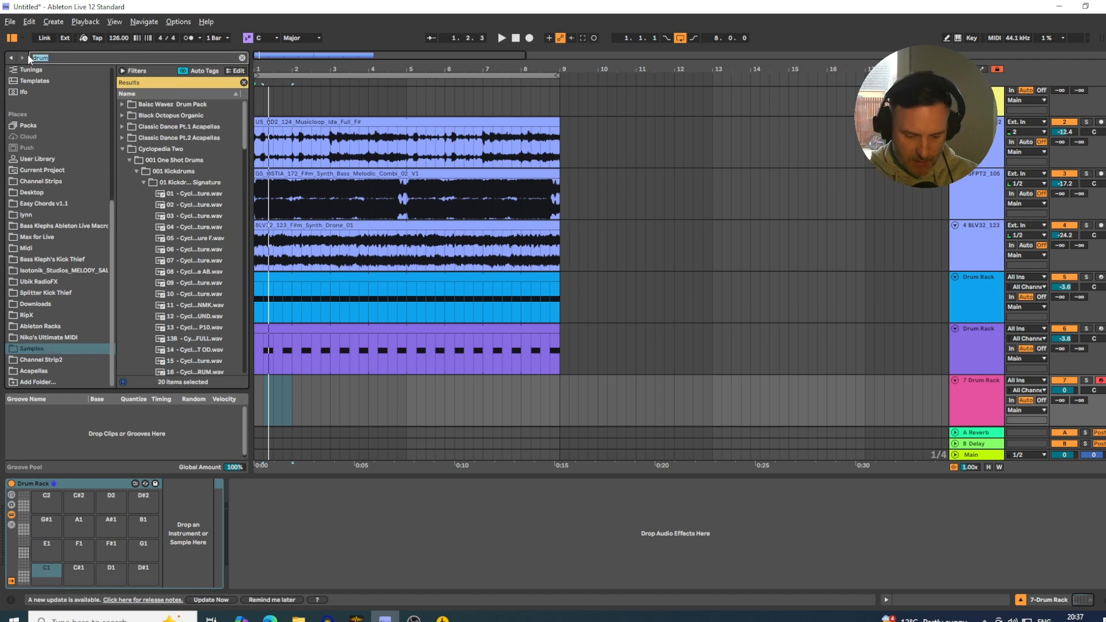
{"action": "type", "text": "shaker"}
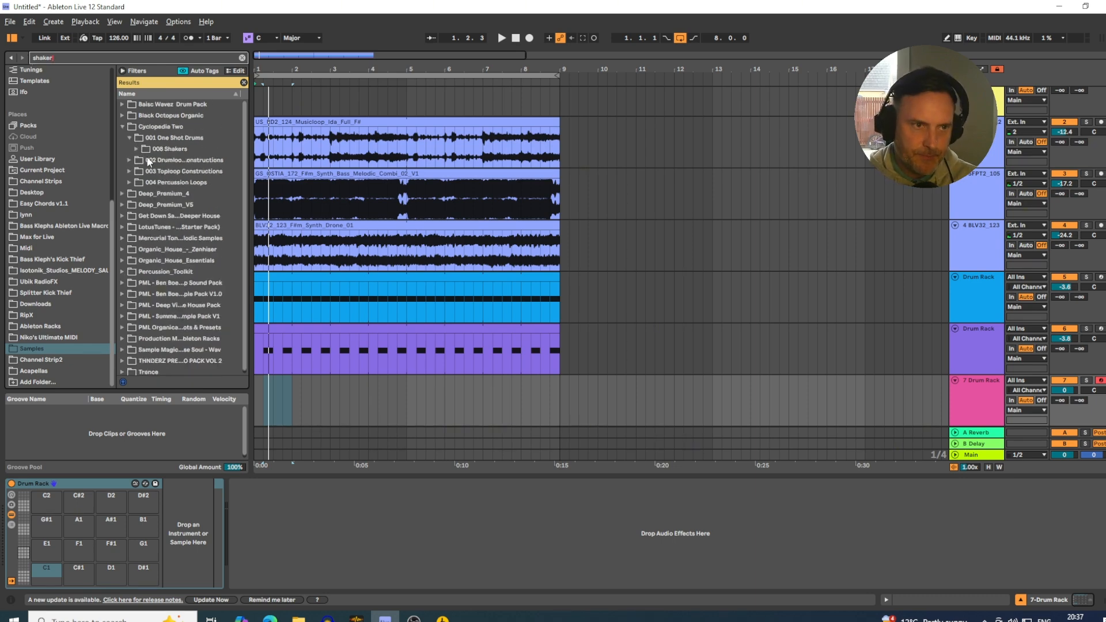
{"action": "left_click", "coordinate": [140, 151]}
{"action": "left_click", "coordinate": [129, 139]}
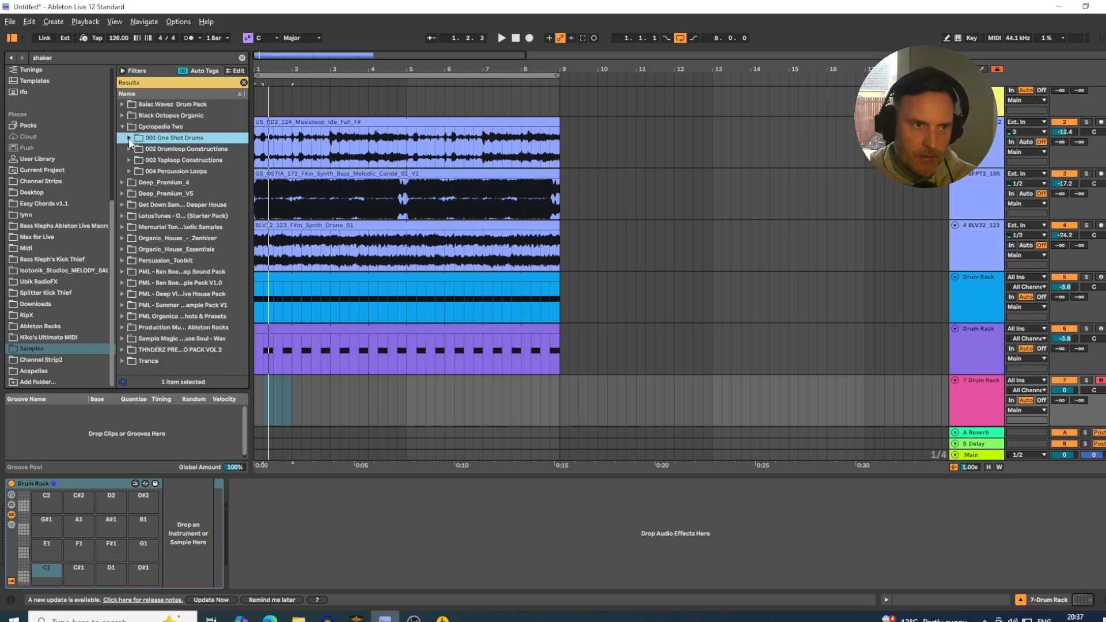
{"action": "left_click", "coordinate": [129, 139]}
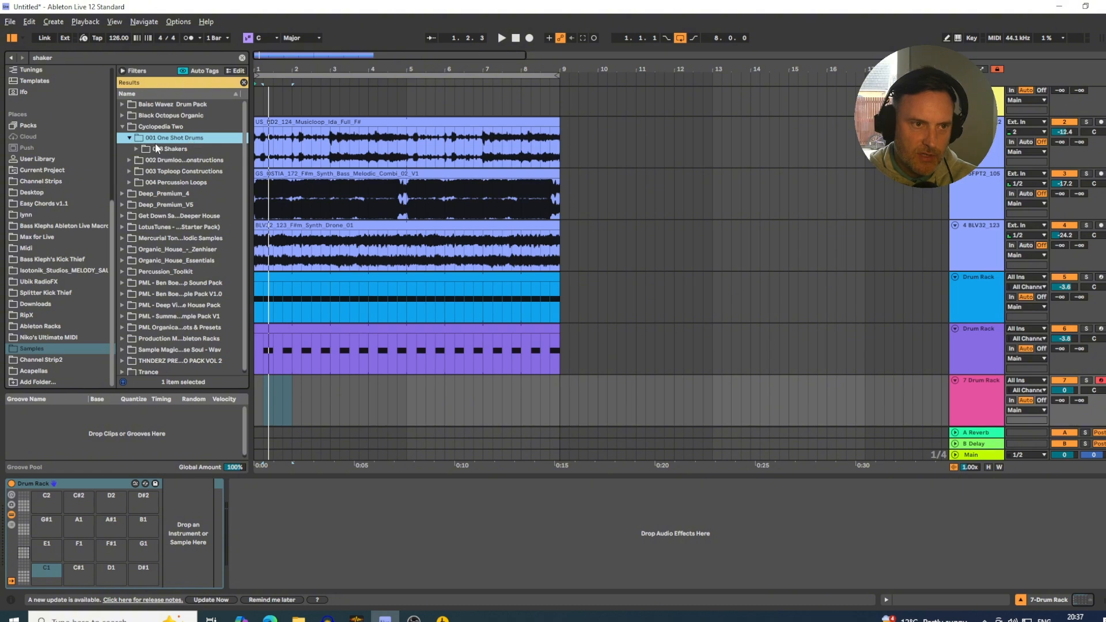
{"action": "left_click", "coordinate": [136, 149]}
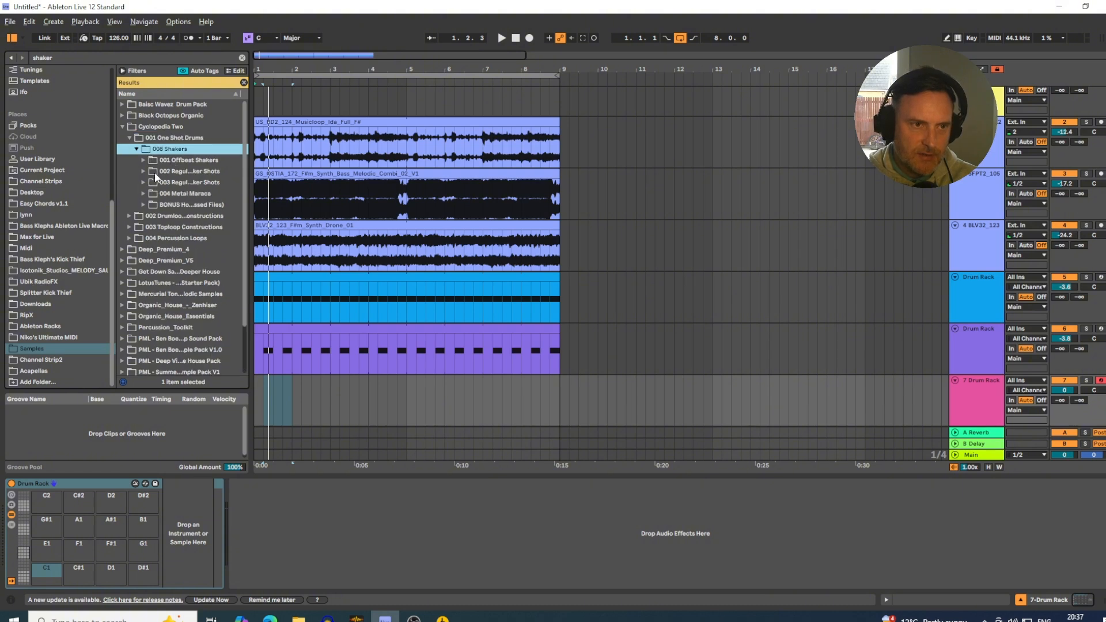
{"action": "left_click", "coordinate": [143, 161]}
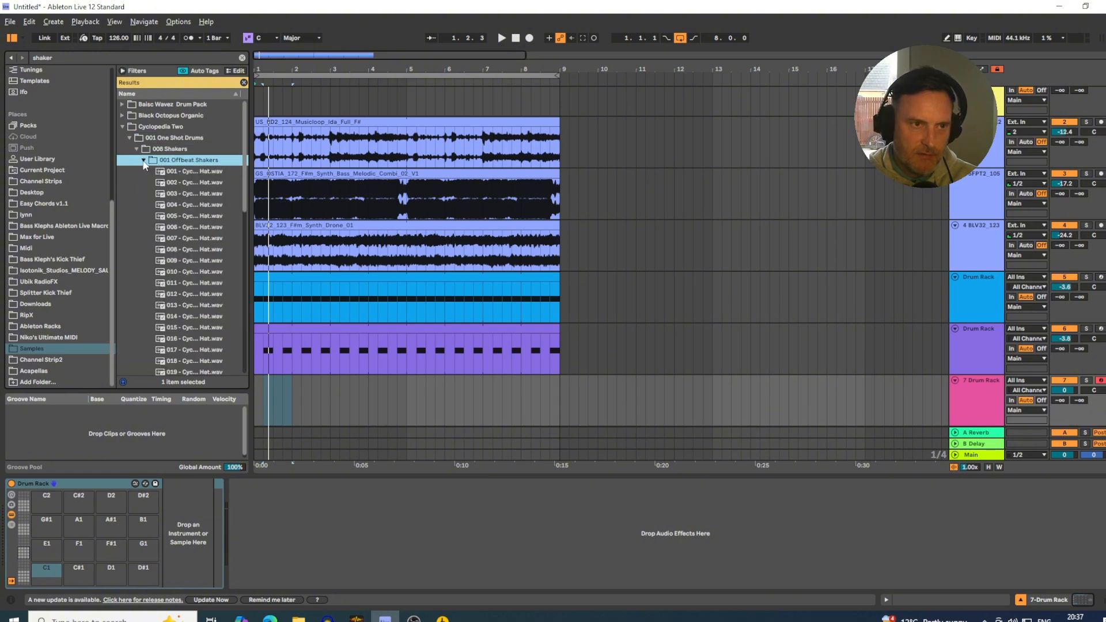
Load offbeat shaker samples 001 to 020 onto the new Drum Rack's pads, starting at C1.
{"action": "scroll", "coordinate": [207, 190], "scroll_direction": "down", "scroll_amount": 8}
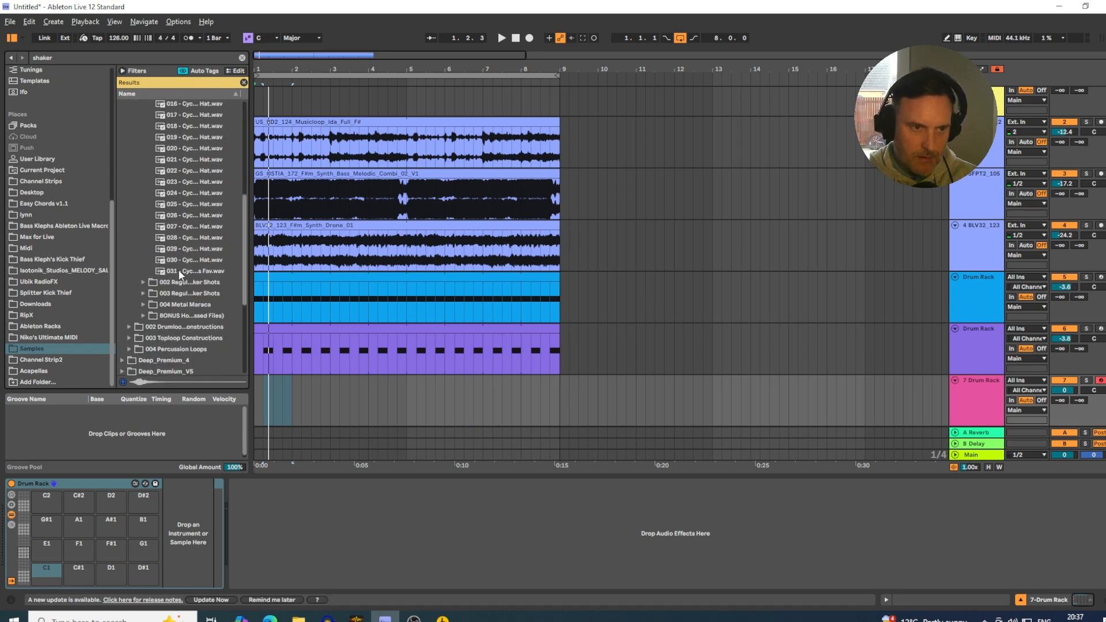
{"action": "left_click", "coordinate": [178, 274], "text": "shift"}
{"action": "scroll", "coordinate": [185, 205], "scroll_direction": "up", "scroll_amount": 3}
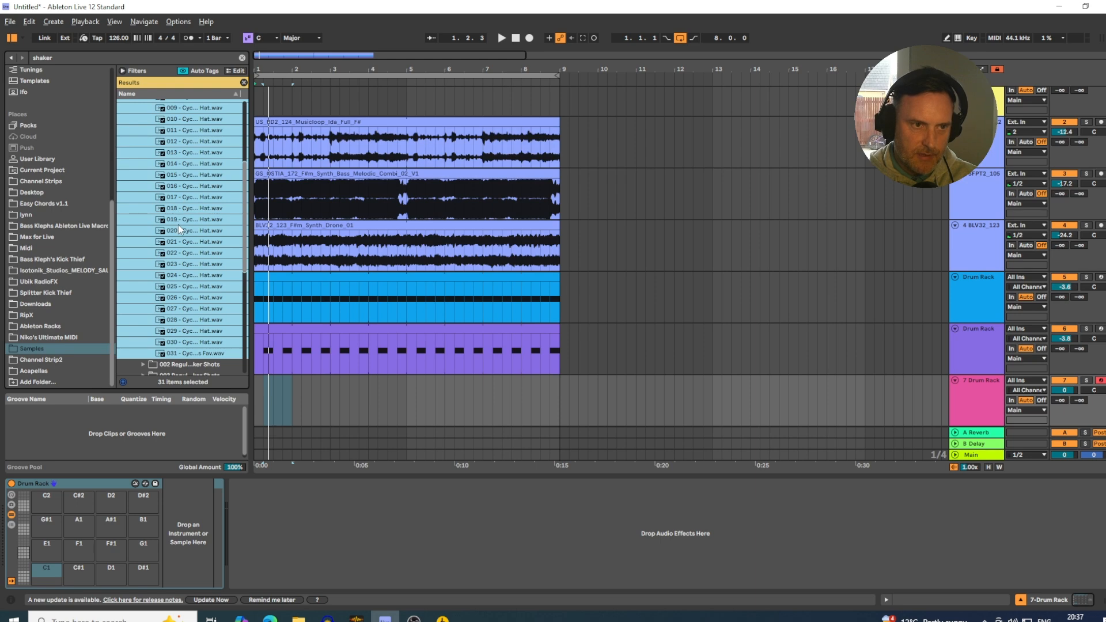
{"action": "left_click", "coordinate": [178, 229]}
{"action": "scroll", "coordinate": [183, 190], "scroll_direction": "up", "scroll_amount": 5}
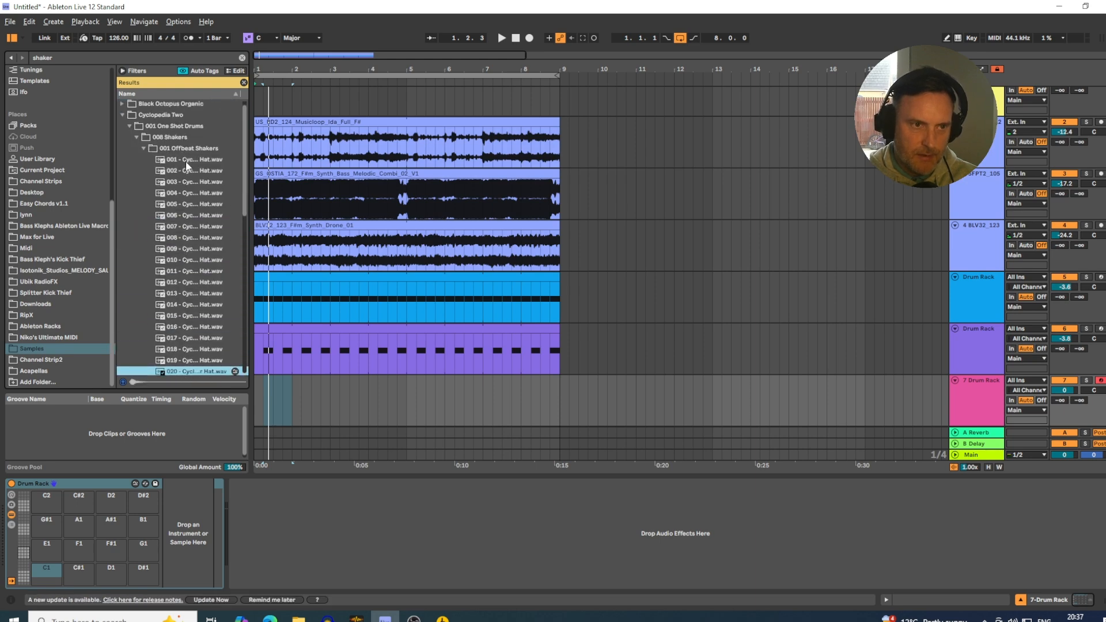
{"action": "left_click", "coordinate": [185, 160], "text": "shift"}
{"action": "left_click_drag", "start_coordinate": [186, 161], "coordinate": [50, 570]}
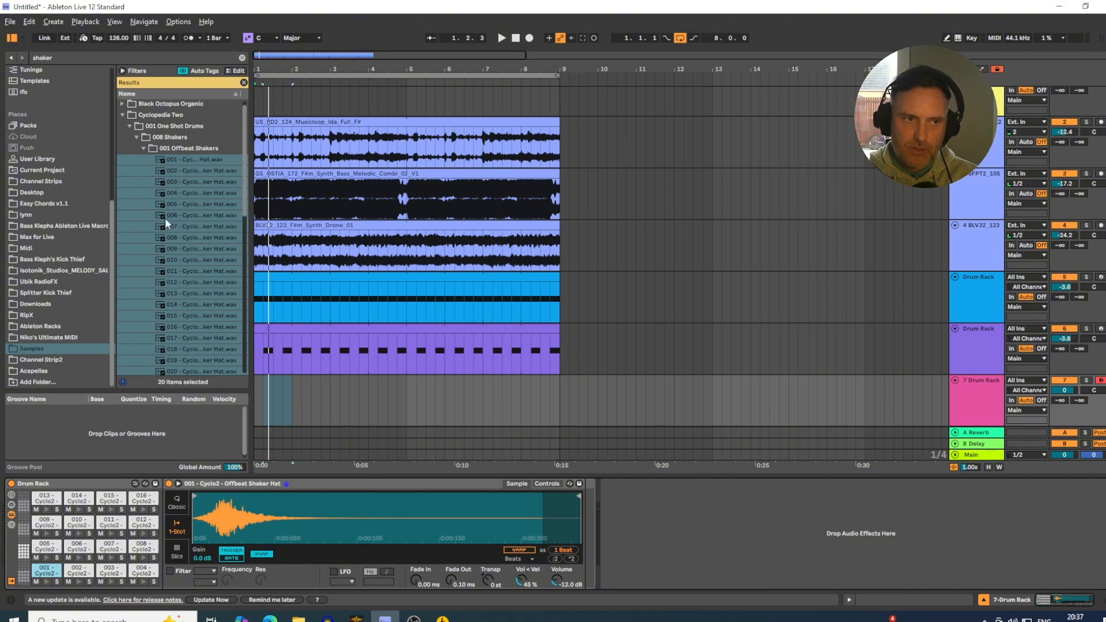
Collapse the offbeat shakers folder and preview loops 003B to 005B in the first subfolder of 003 Toploop Constructions.
{"action": "left_click", "coordinate": [142, 148]}
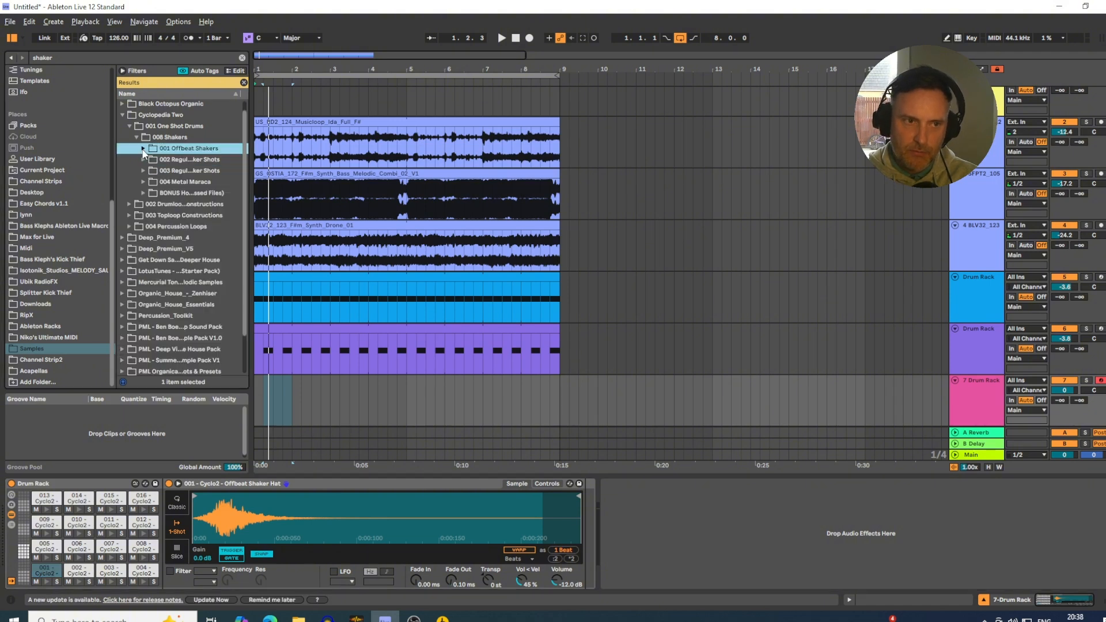
{"action": "left_click", "coordinate": [130, 215]}
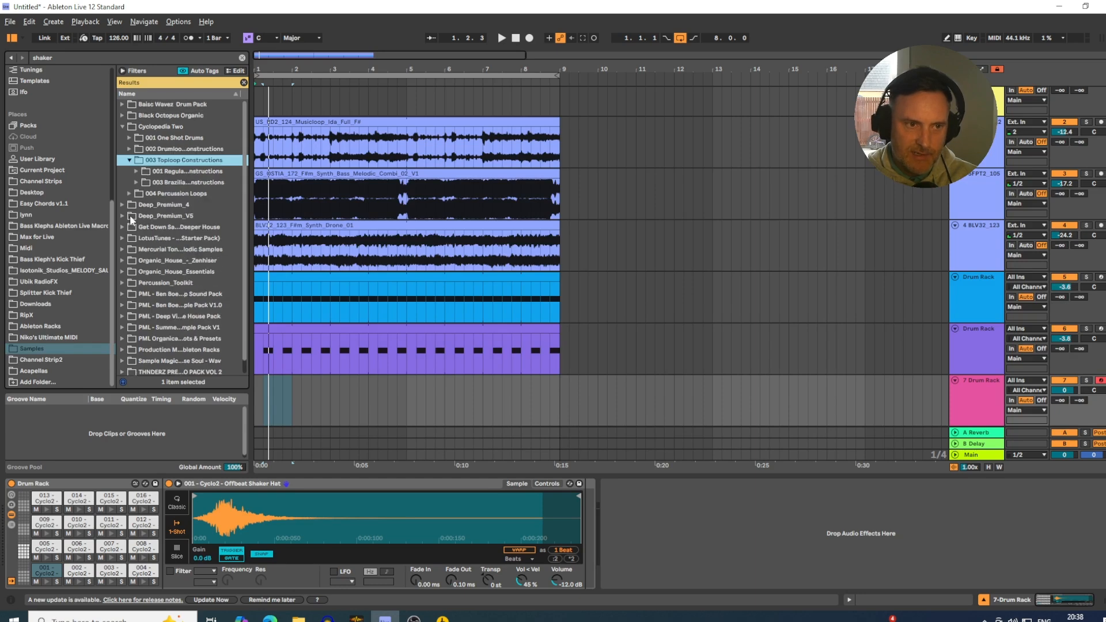
{"action": "left_click", "coordinate": [137, 171]}
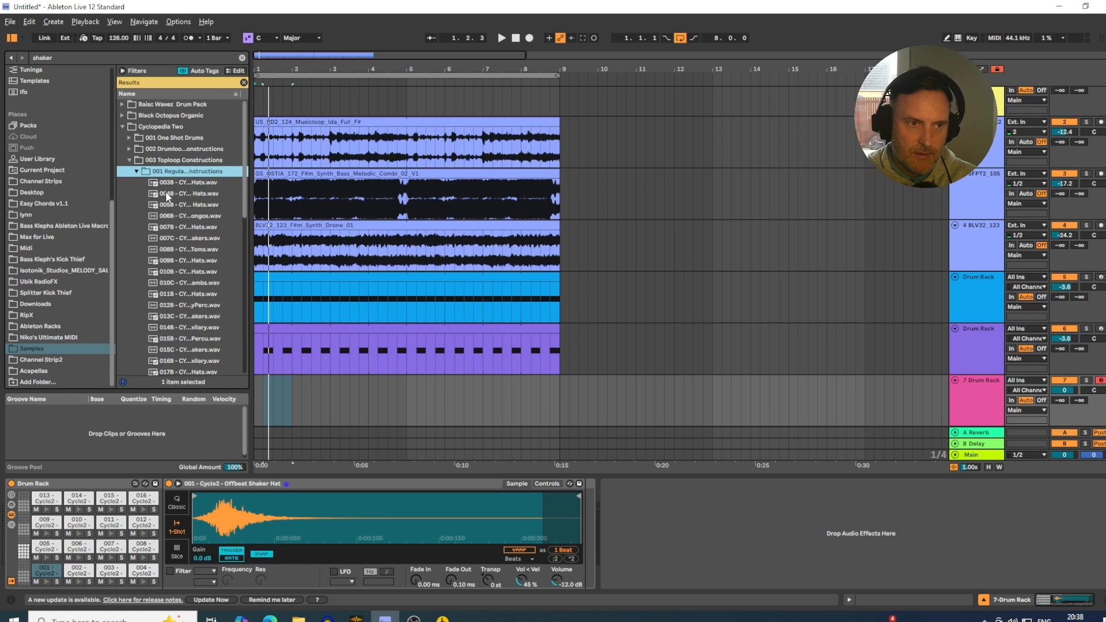
{"action": "left_click", "coordinate": [186, 183]}
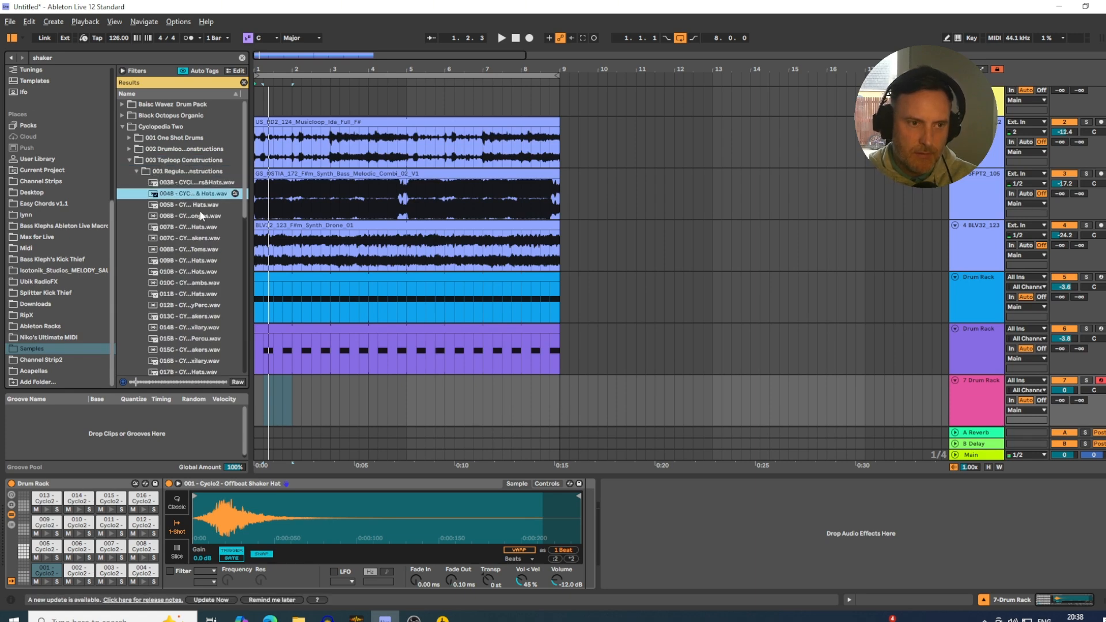
{"action": "left_click", "coordinate": [199, 206]}
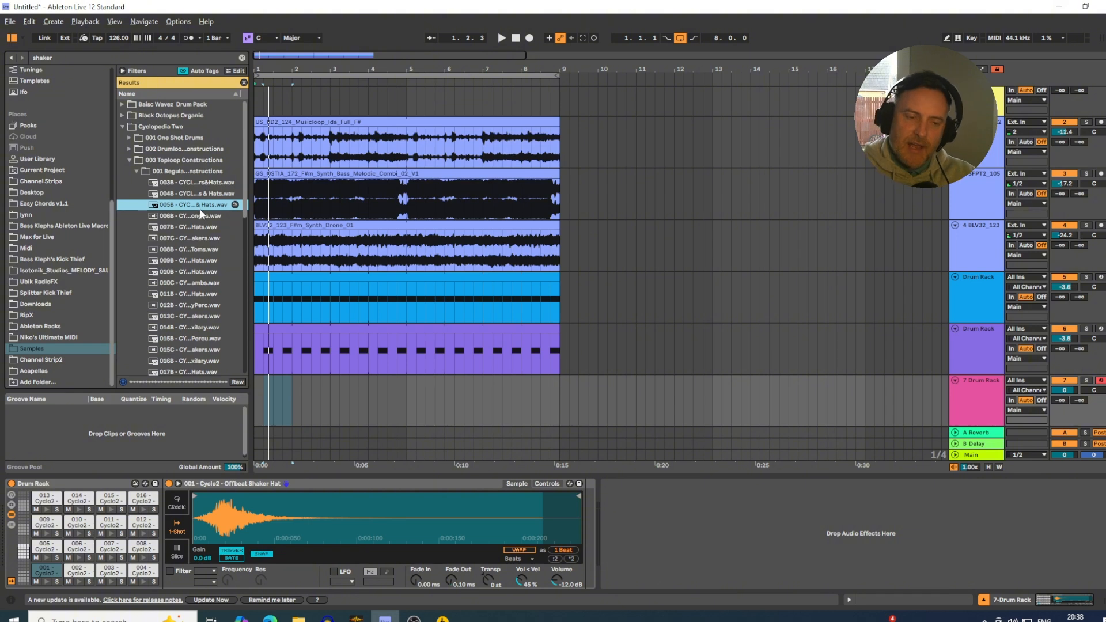
Load the 005B Shakers & Hats top loop onto pad G#2 of the shaker Drum Rack.
{"action": "left_click", "coordinate": [23, 546]}
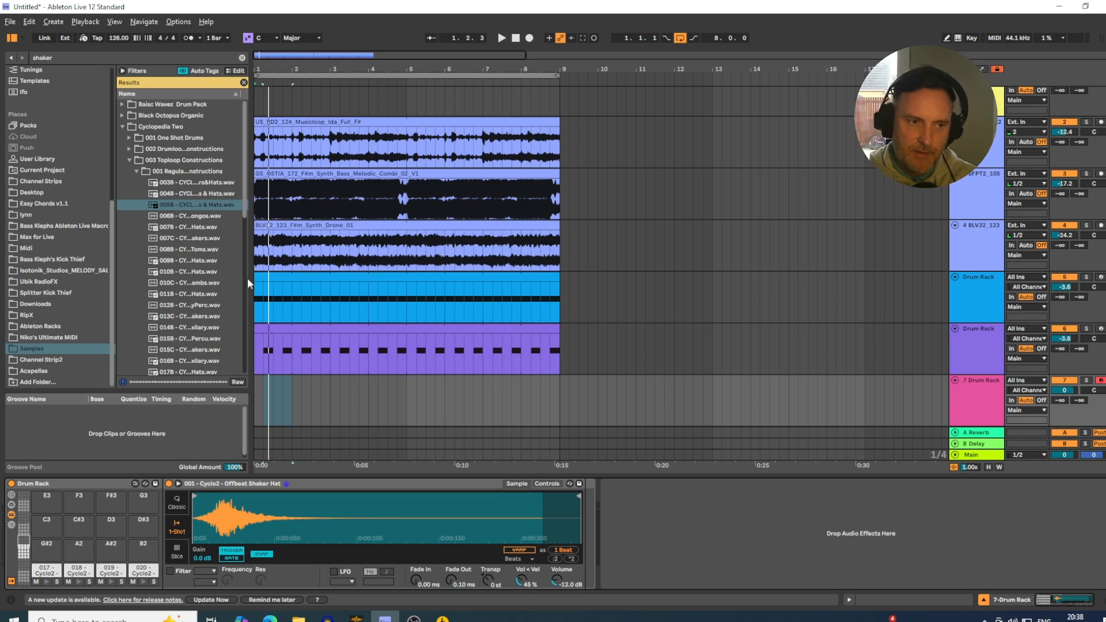
{"action": "left_click", "coordinate": [186, 202]}
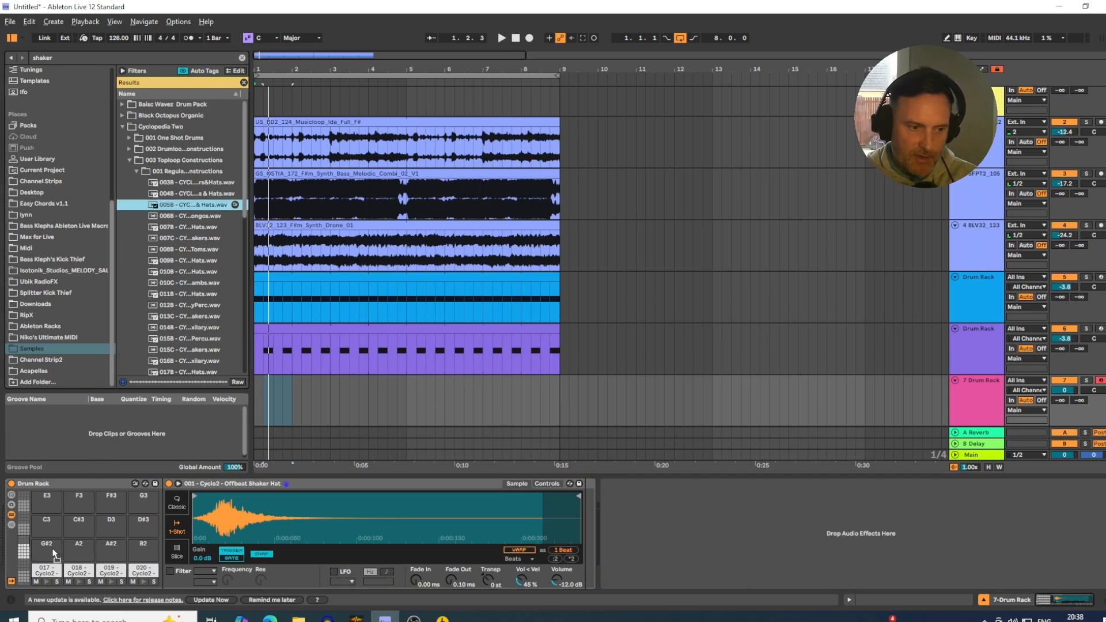
{"action": "left_click_drag", "start_coordinate": [51, 548], "coordinate": [54, 553]}
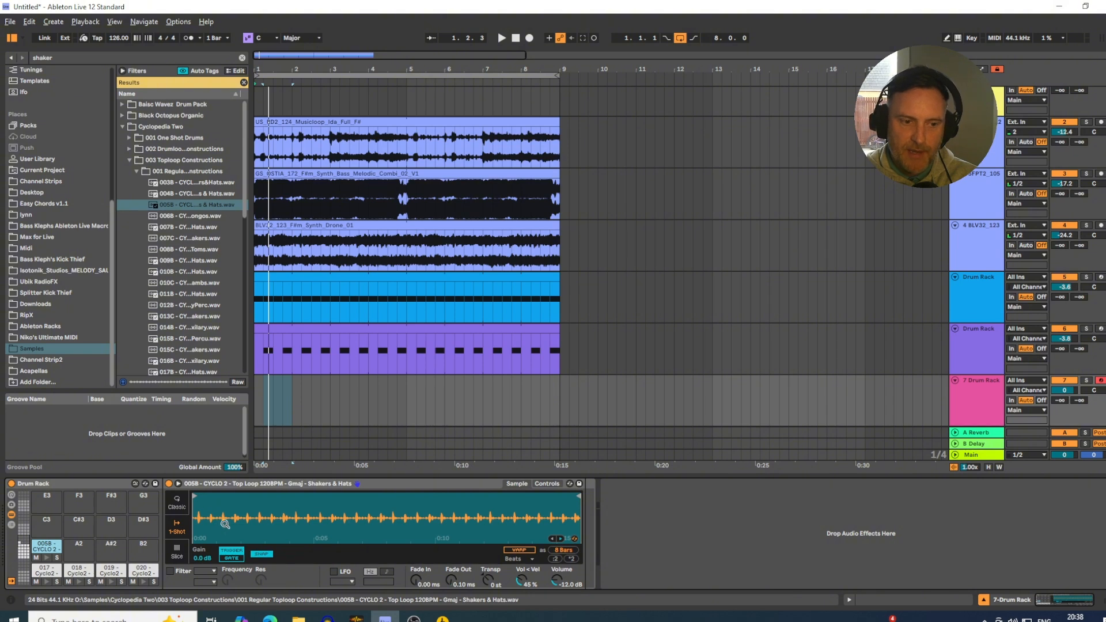
Trim the 005B loop to a single shaker hit with snapping off and set its fade-out to 32.8 ms.
{"action": "mouse_move", "coordinate": [576, 497]}
{"action": "left_mouse_down"}
{"action": "mouse_move", "coordinate": [227, 544]}
{"action": "mouse_move", "coordinate": [217, 517]}
{"action": "mouse_move", "coordinate": [263, 503]}
{"action": "left_mouse_up"}
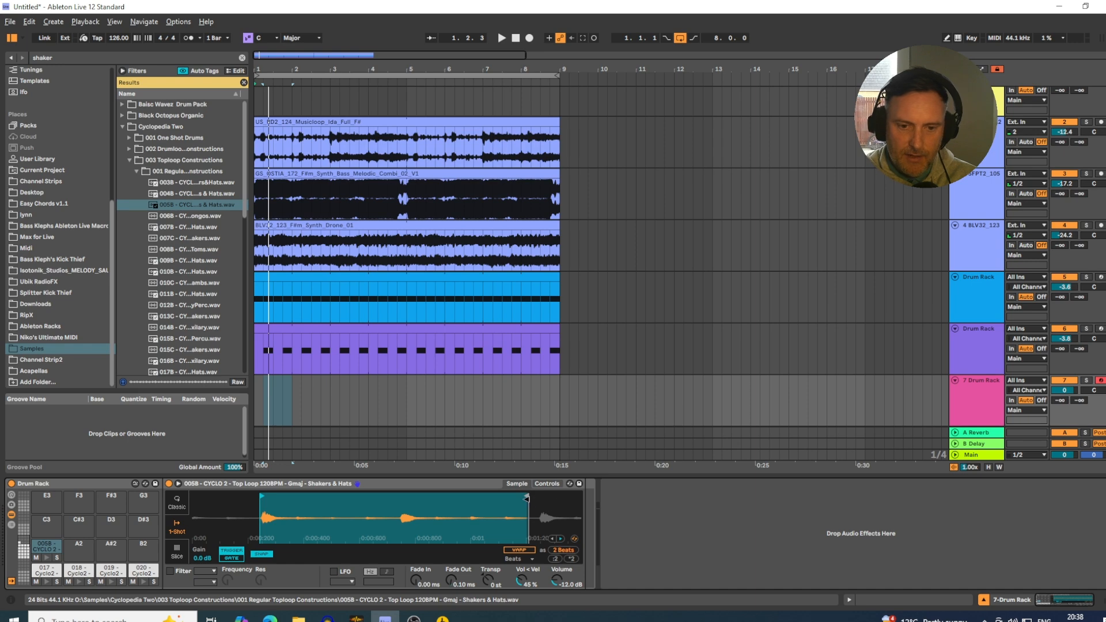
{"action": "left_click_drag", "start_coordinate": [526, 498], "coordinate": [304, 511]}
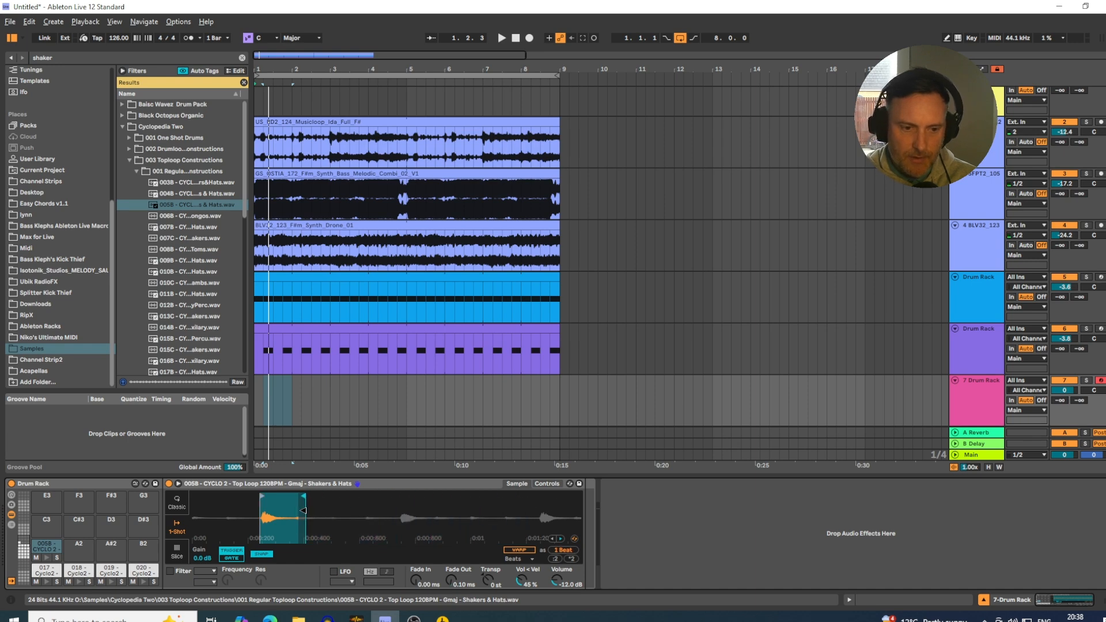
{"action": "left_click", "coordinate": [262, 554]}
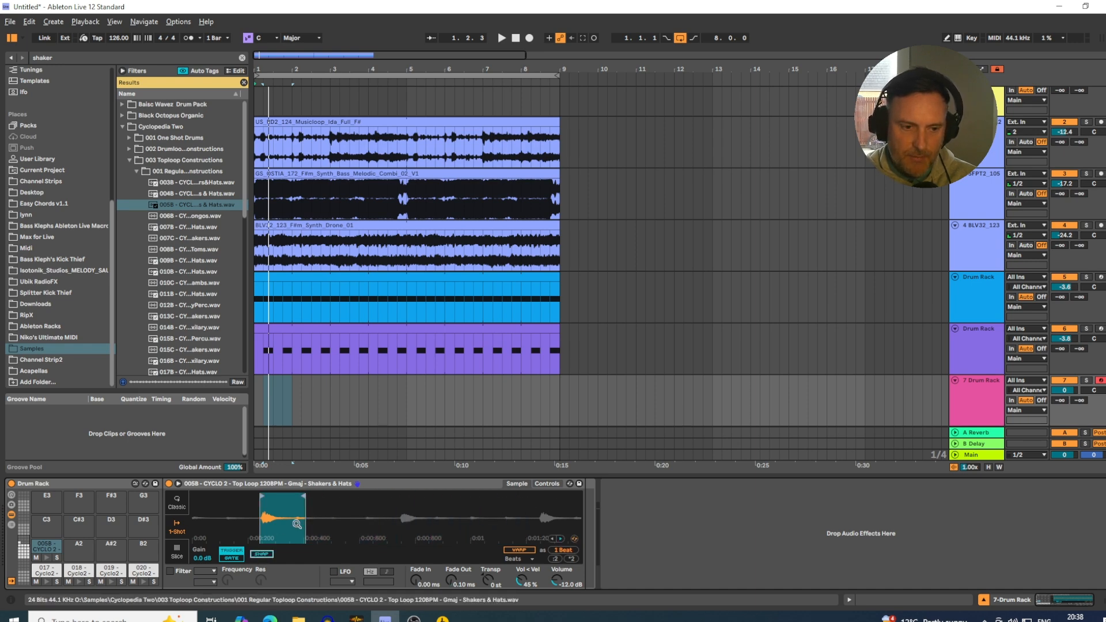
{"action": "left_click_drag", "start_coordinate": [306, 501], "coordinate": [305, 501]}
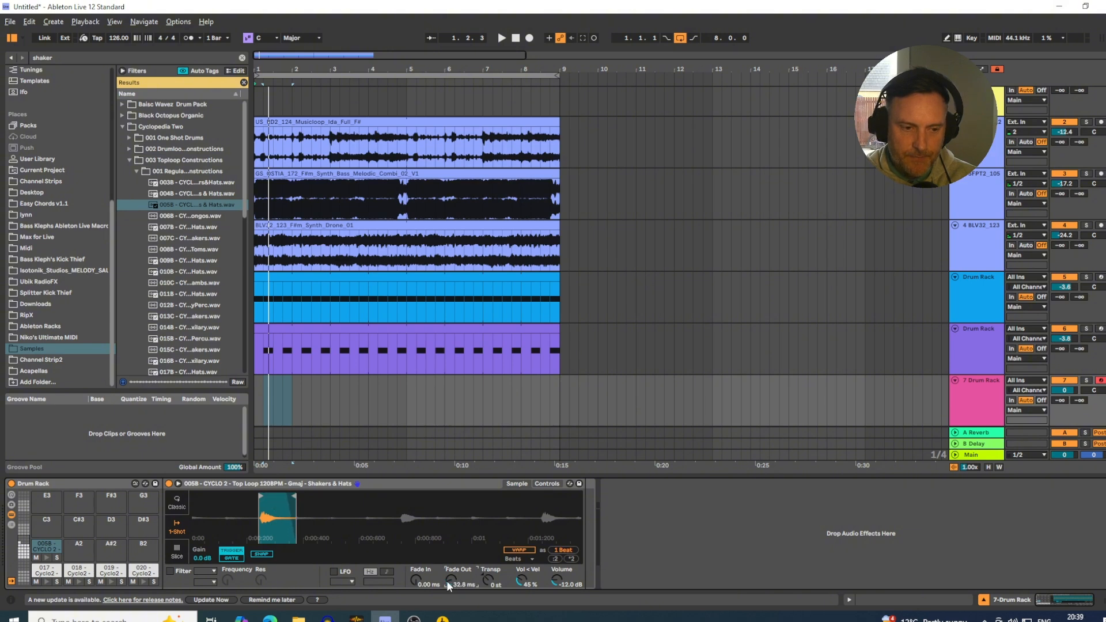
Solo the shaker Drum Rack track and set the 005B sample's volume on pad G#2 to -1.14 dB.
{"action": "left_click", "coordinate": [1086, 381]}
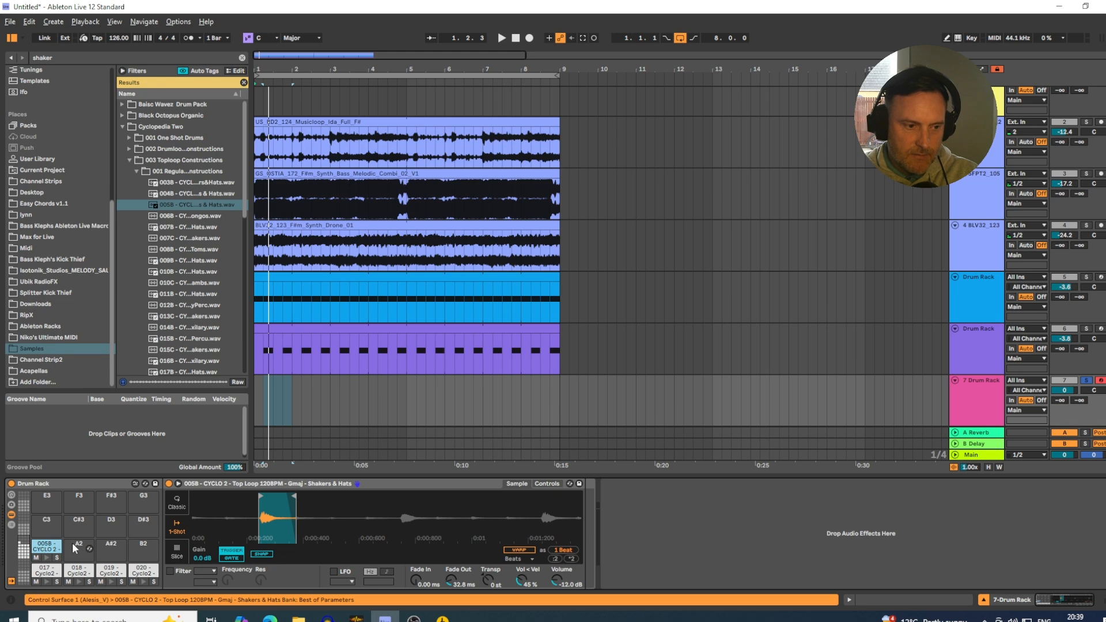
{"action": "left_click", "coordinate": [74, 547]}
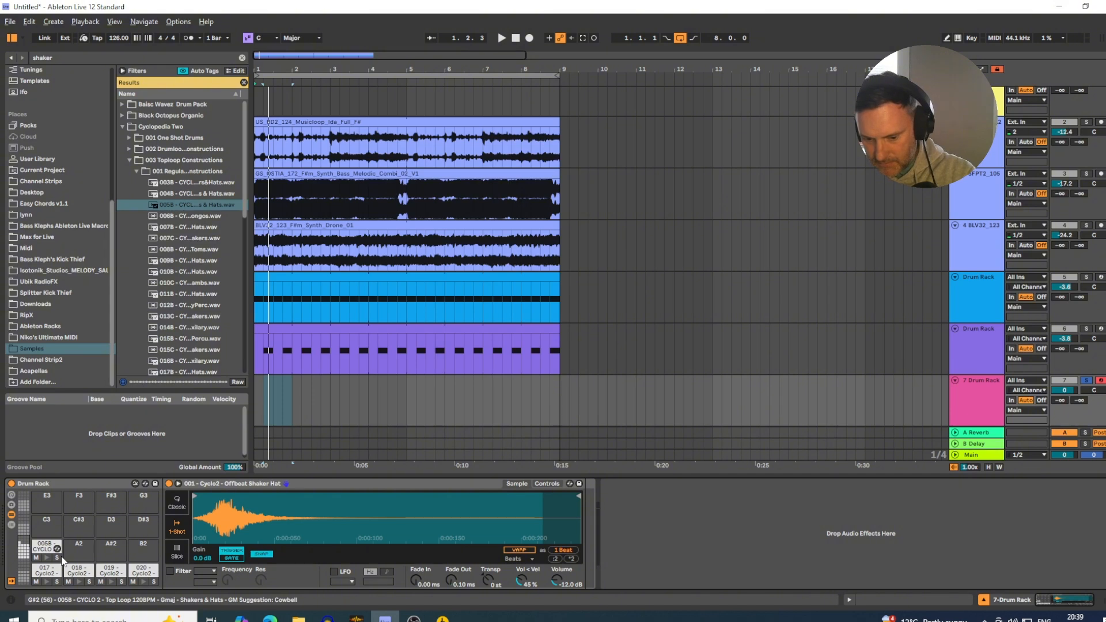
{"action": "left_click", "coordinate": [61, 559]}
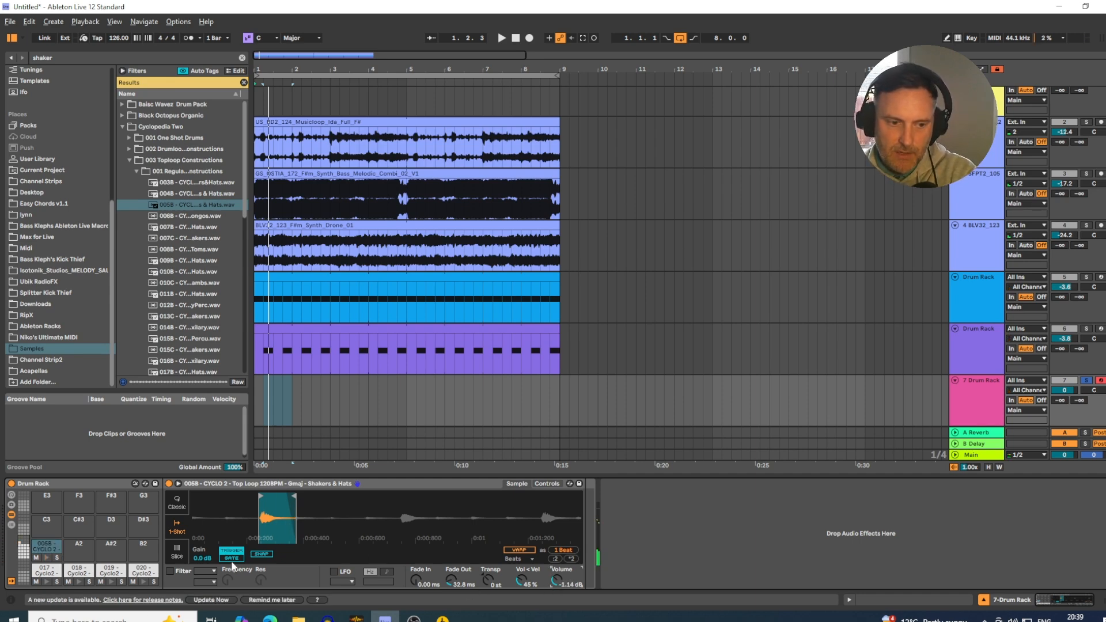
Enable a high-pass filter at 1.30 kHz on the 005B sample and crop the sample to its trimmed region.
{"action": "left_click", "coordinate": [170, 570]}
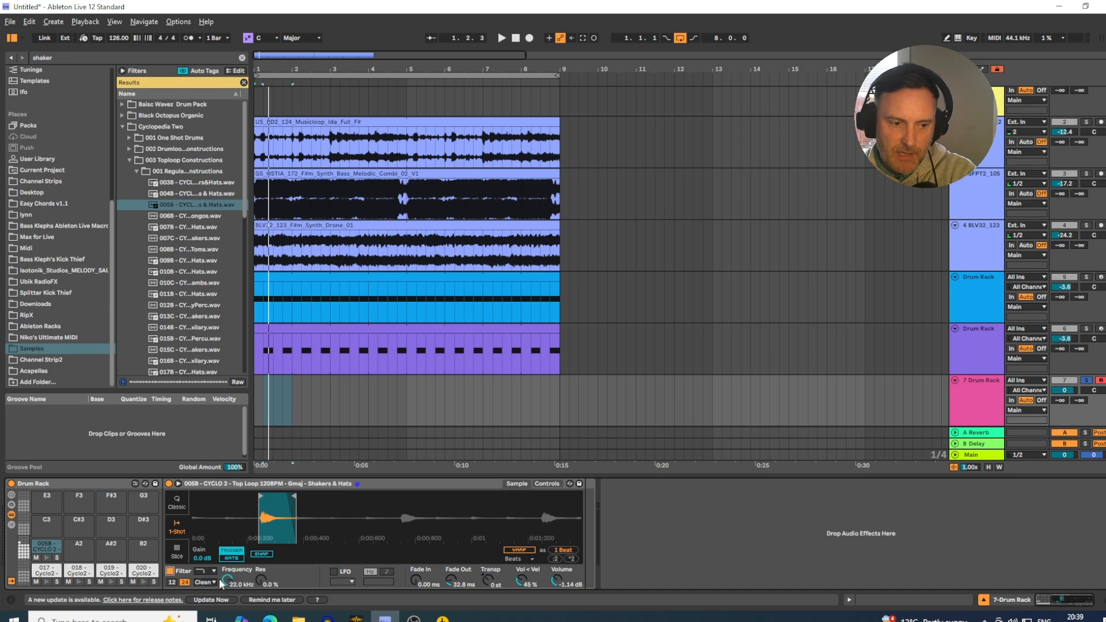
{"action": "left_click", "coordinate": [211, 572]}
{"action": "left_click", "coordinate": [208, 536]}
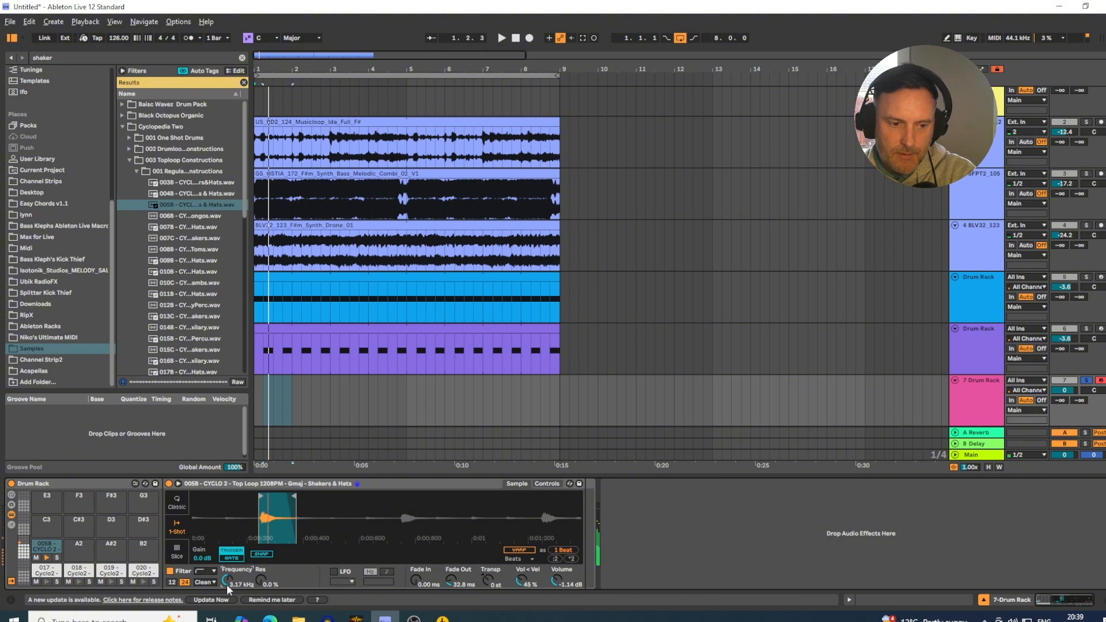
{"action": "left_click_drag", "start_coordinate": [228, 587], "coordinate": [228, 604]}
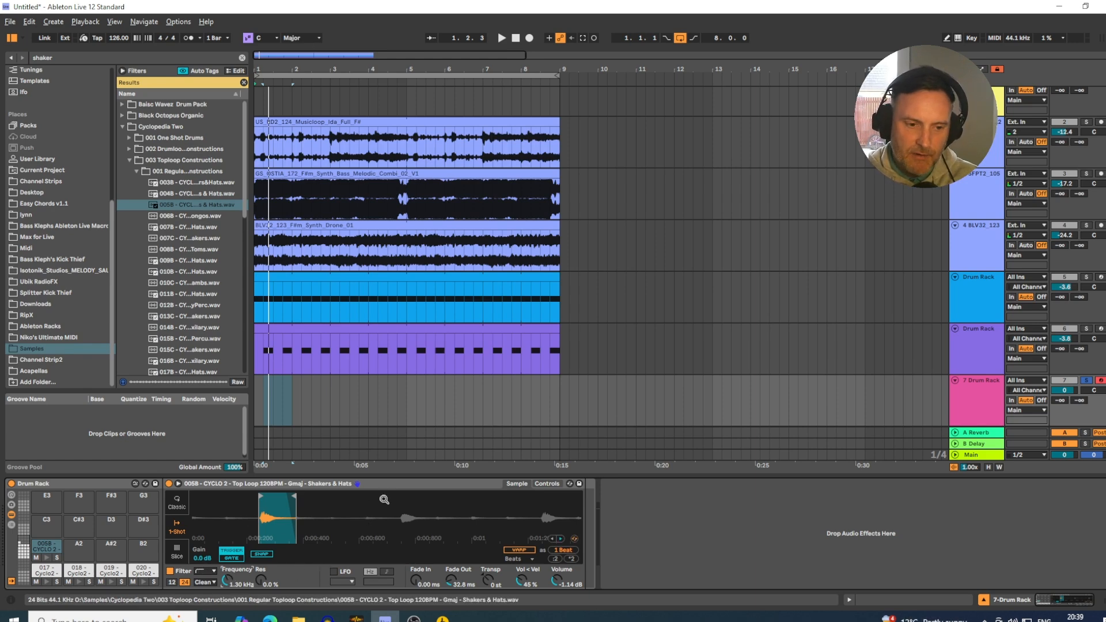
{"action": "right_click", "coordinate": [340, 513]}
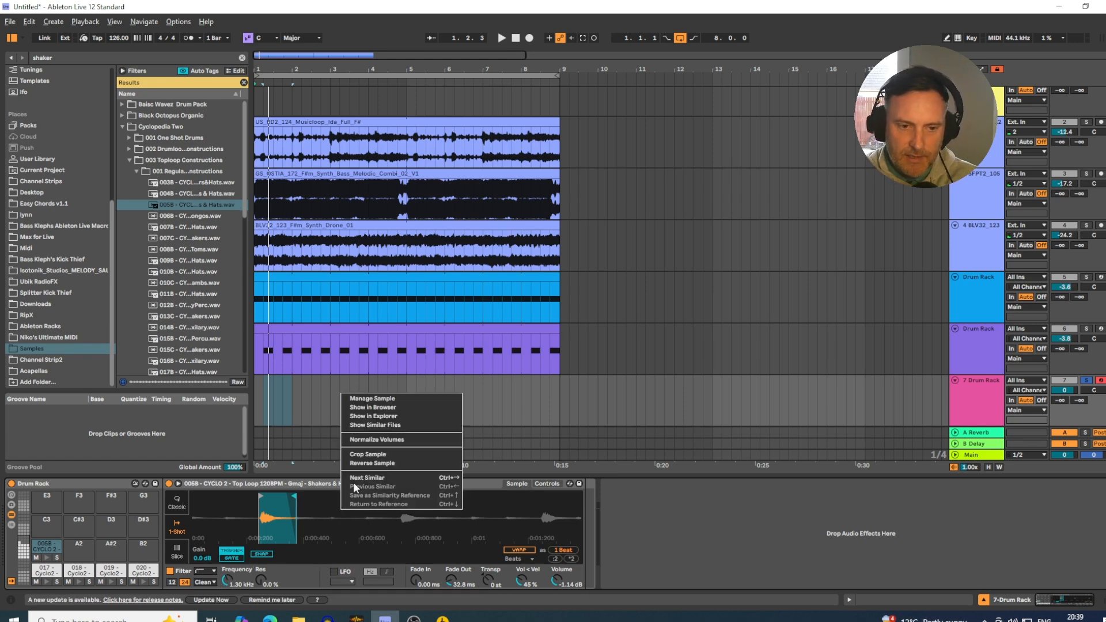
{"action": "left_click", "coordinate": [357, 454]}
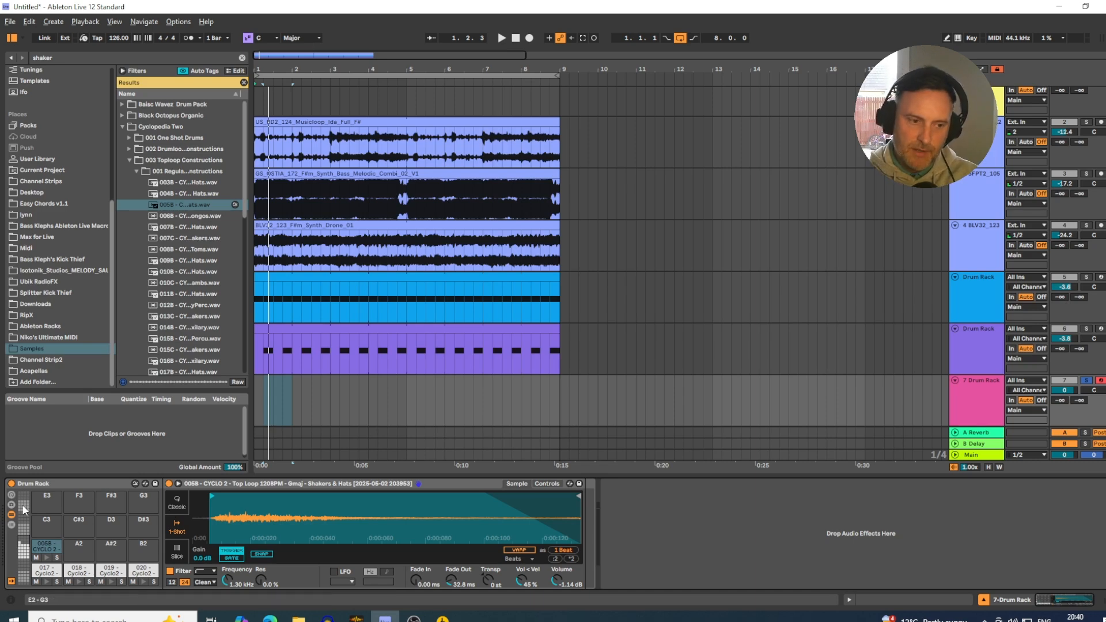
Save the Drum Rack as a User Library preset named Shakers One Shots.
{"action": "left_click", "coordinate": [154, 484]}
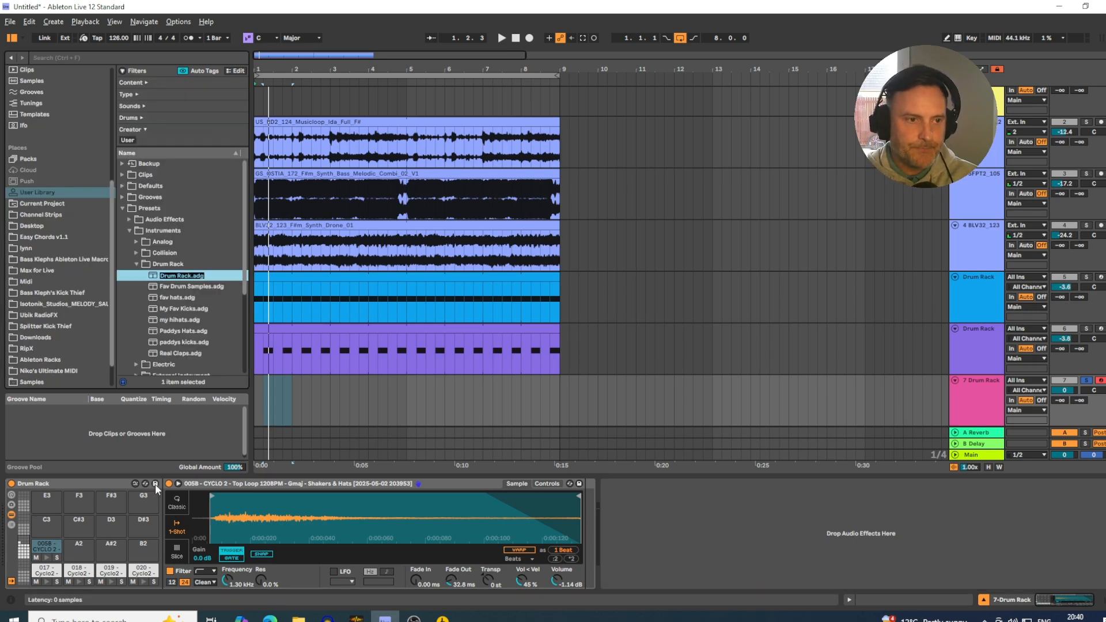
{"action": "type", "text": "Shak"}
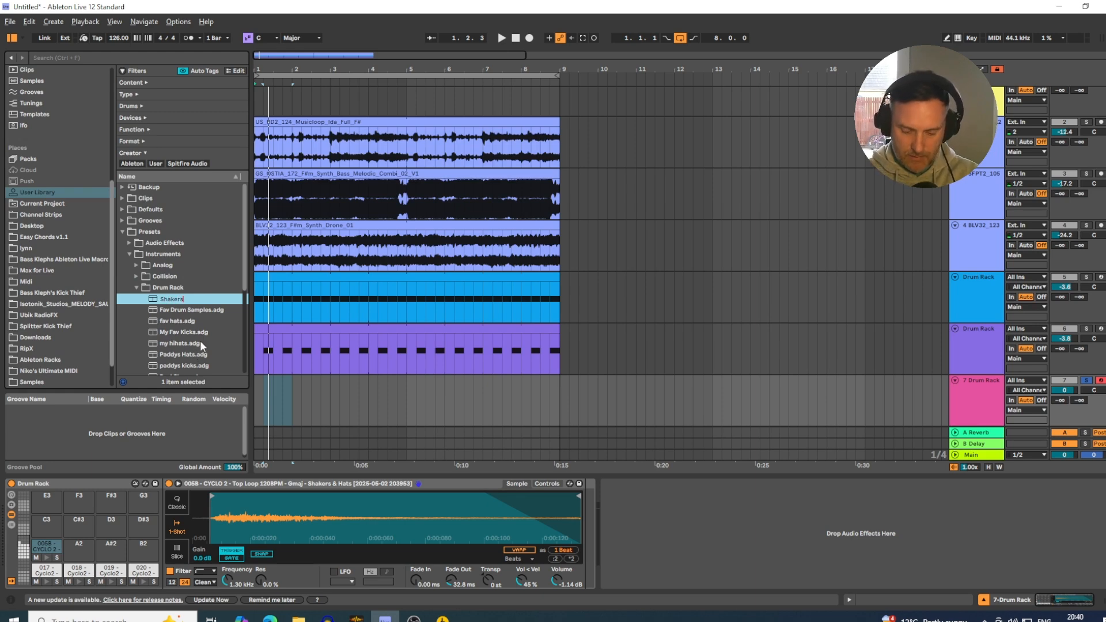
{"action": "type", "text": "ers One"}
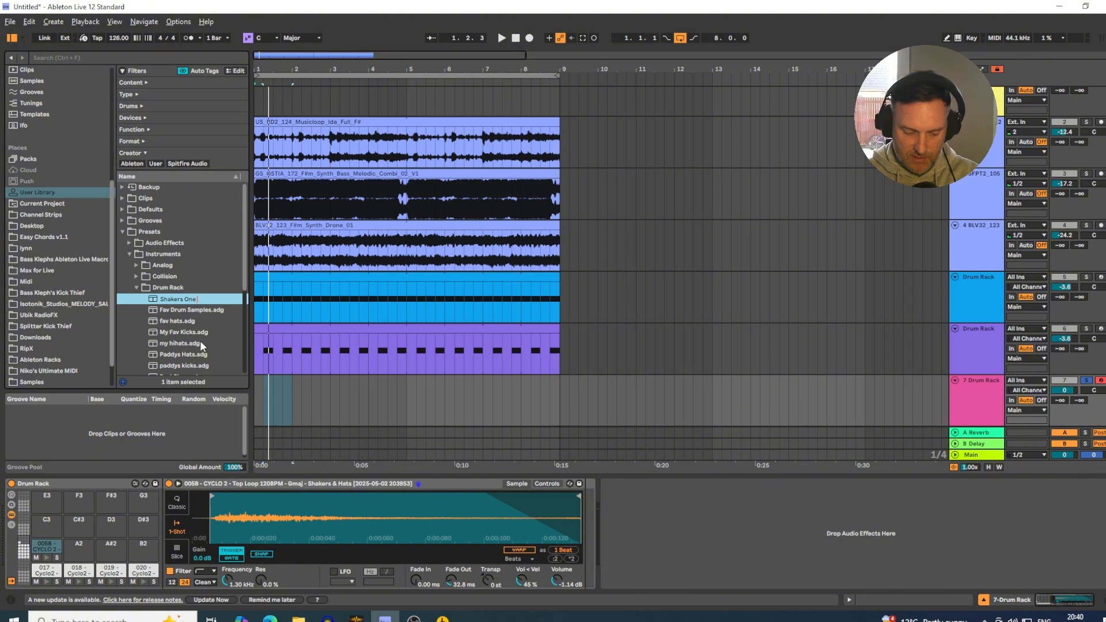
{"action": "type", "text": " Shots"}
{"action": "key", "text": "Return"}
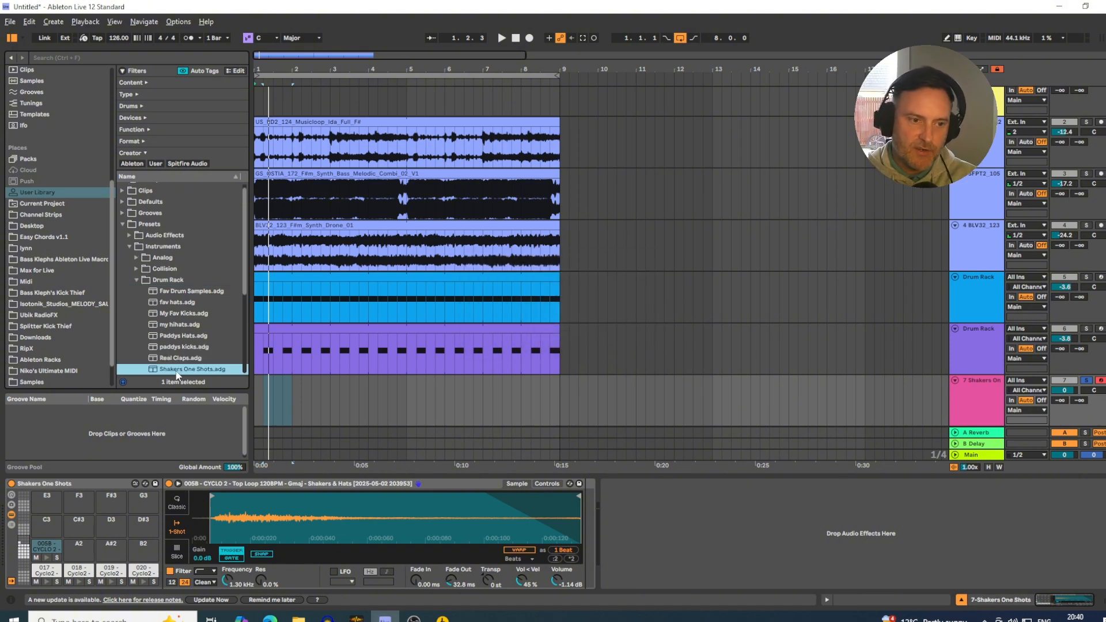
{"action": "left_click", "coordinate": [177, 359]}
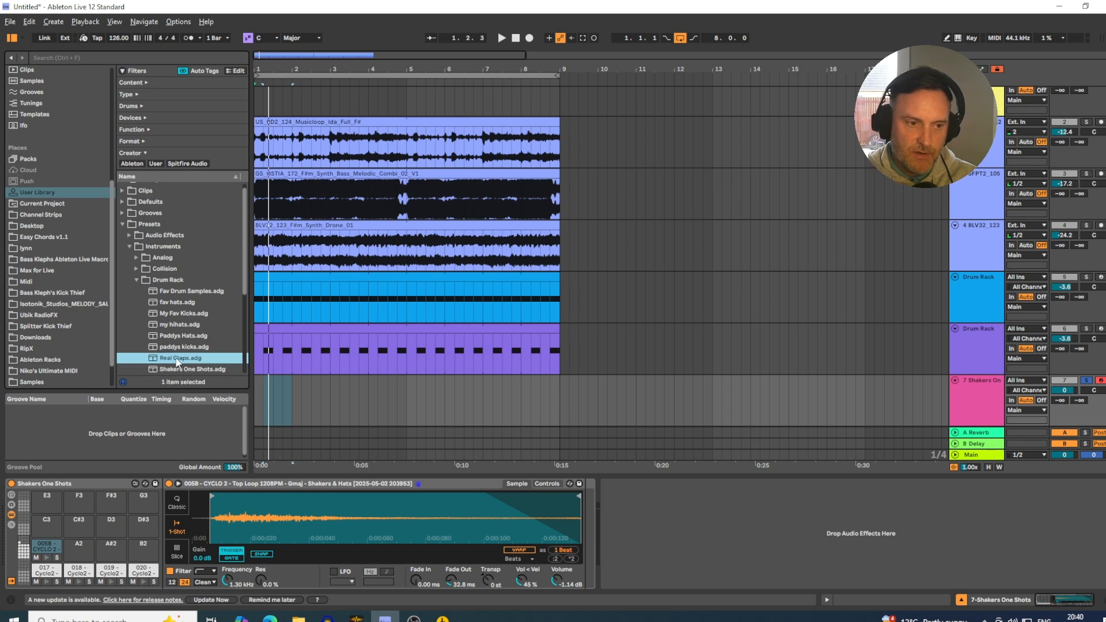
{"action": "left_click", "coordinate": [184, 292]}
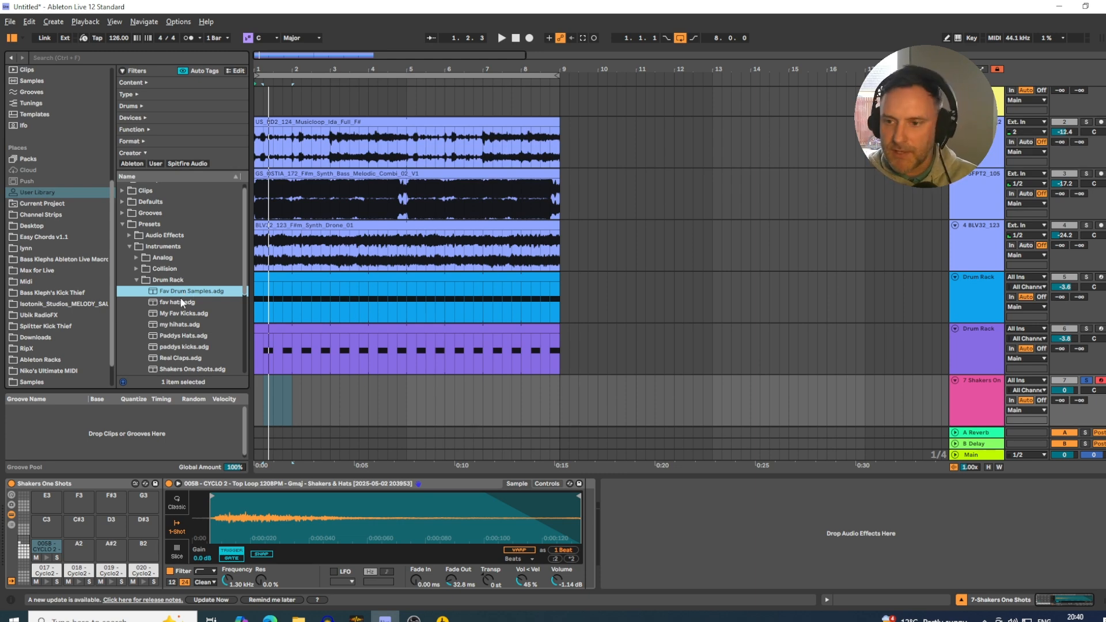
Insert an empty one-bar MIDI clip at bar 1 on the Shakers One Shots track.
{"action": "left_click", "coordinate": [258, 394]}
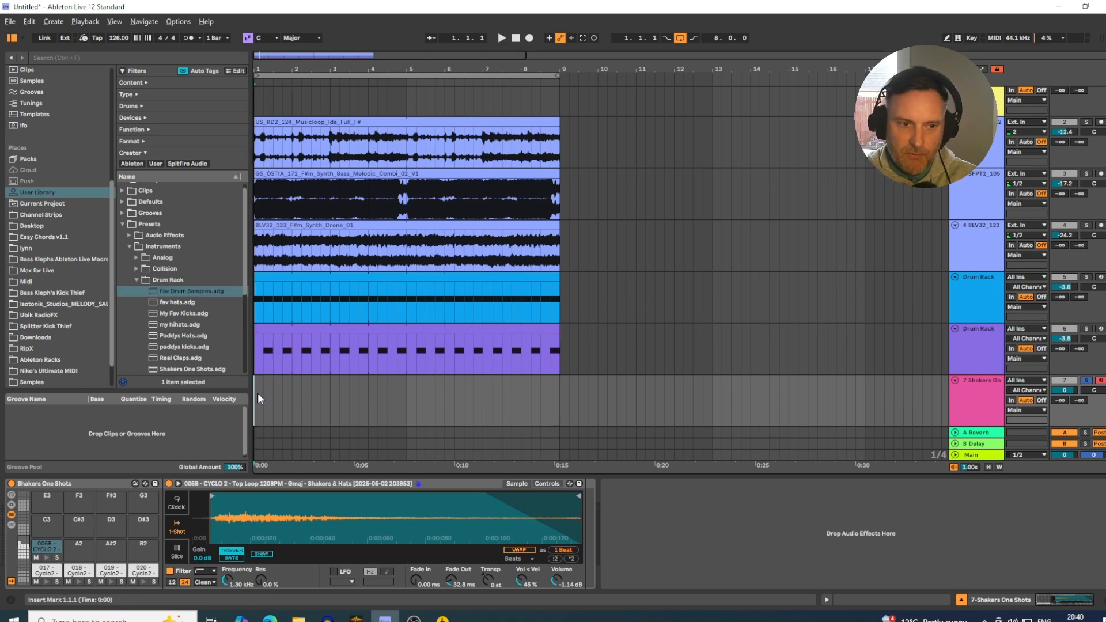
{"action": "right_click", "coordinate": [286, 382]}
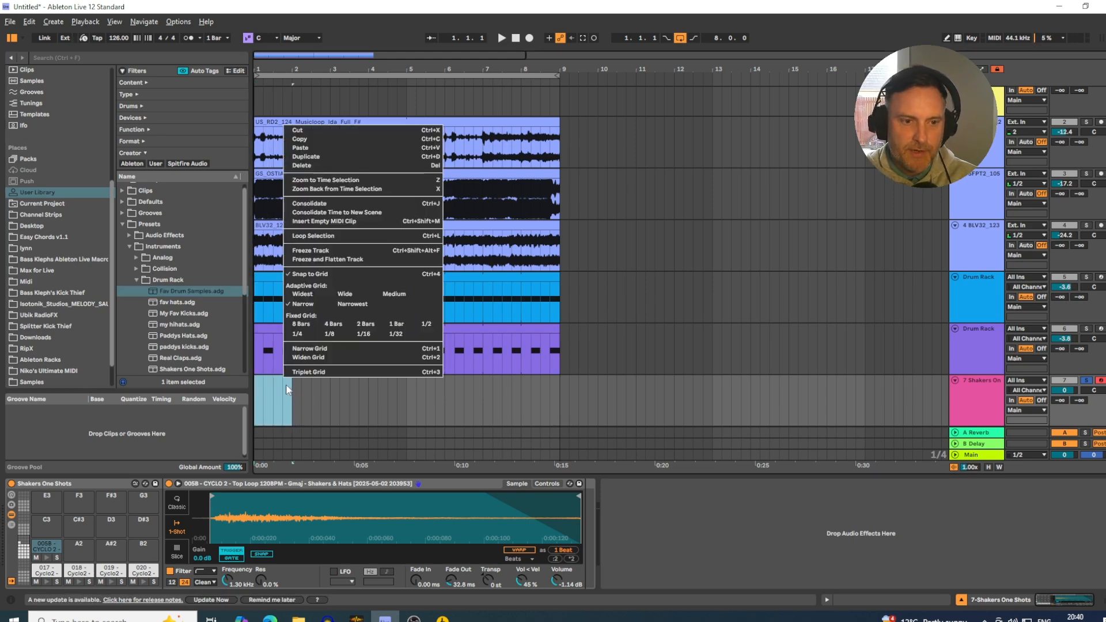
{"action": "left_click", "coordinate": [336, 224]}
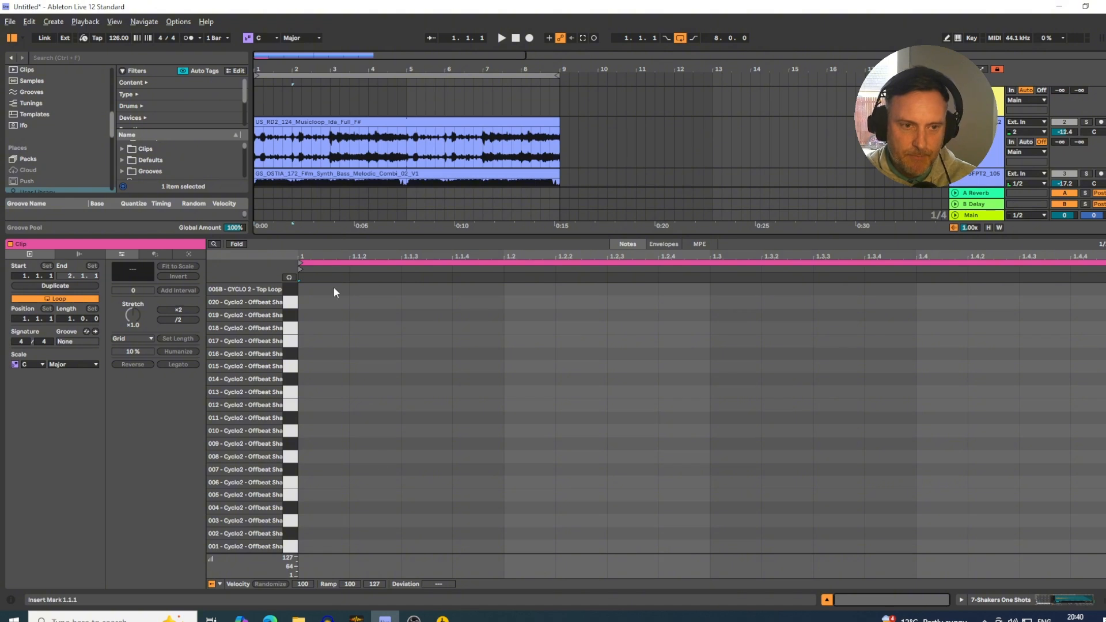
Add eighth-length 005B notes on all four offbeats of the bar, starting at 1.1.3.
{"action": "double_click", "coordinate": [424, 288]}
{"action": "left_click_drag", "start_coordinate": [453, 289], "coordinate": [512, 290]}
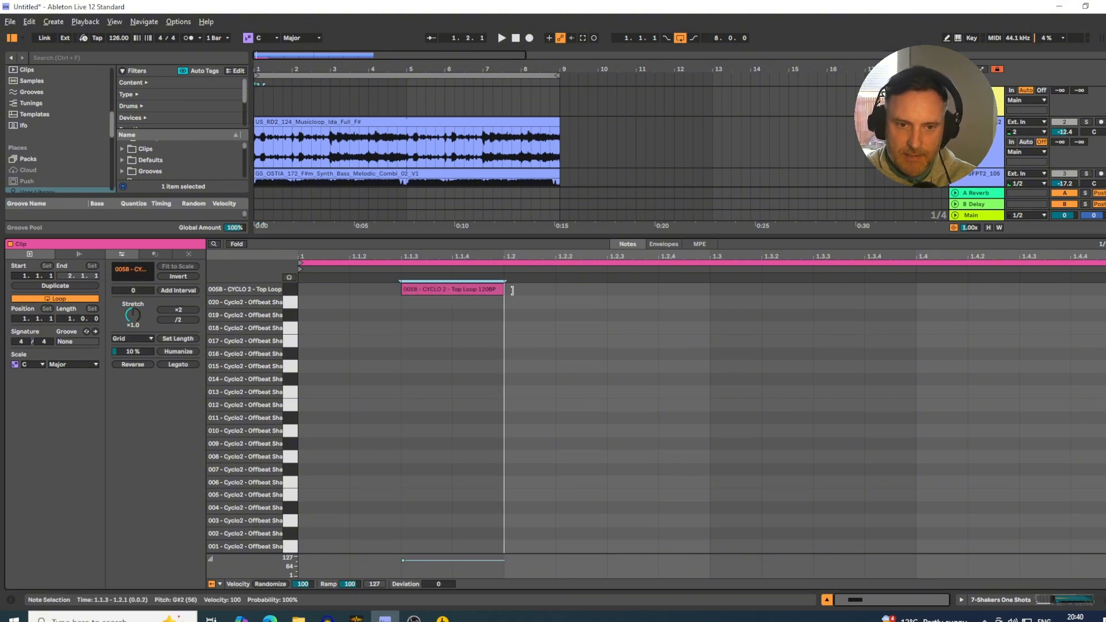
{"action": "key", "text": "ctrl+d"}
{"action": "key", "text": "ctrl+d"}
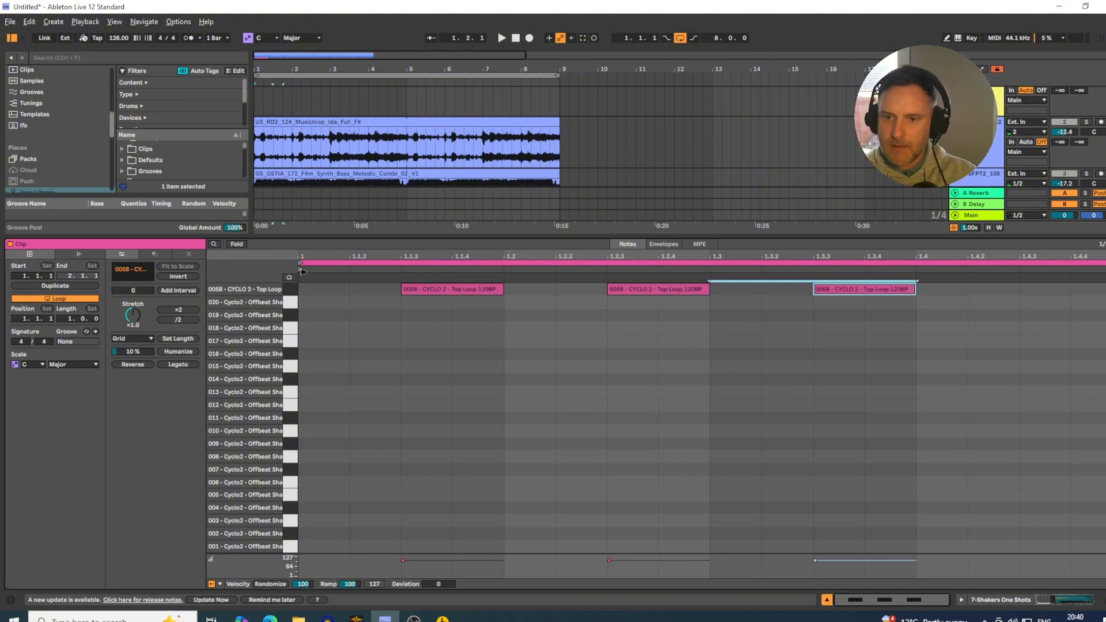
{"action": "key", "text": "ctrl+d"}
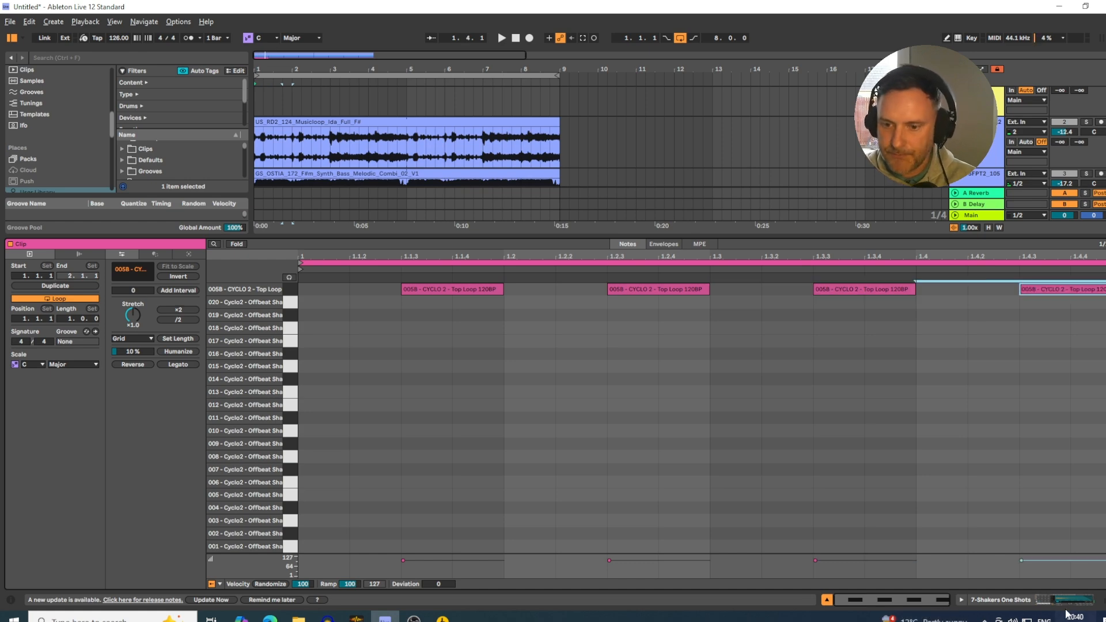
Return to the full arrangement and extend the looped shaker clip from bar 1 to bar 9.
{"action": "left_click", "coordinate": [826, 599]}
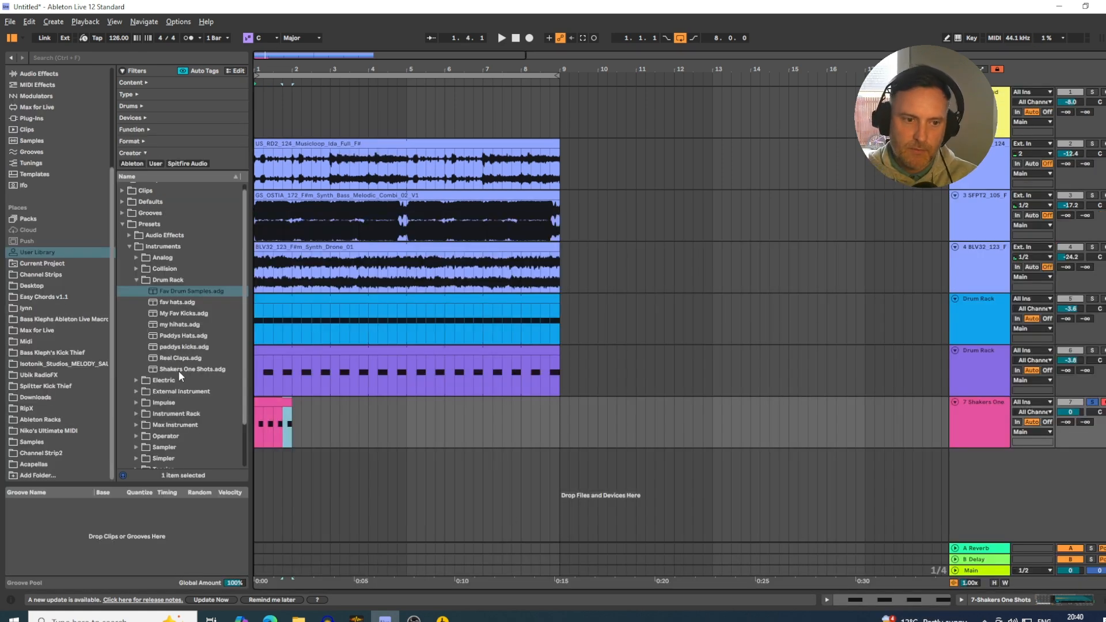
{"action": "left_click", "coordinate": [290, 403]}
{"action": "left_click_drag", "start_coordinate": [291, 402], "coordinate": [556, 432]}
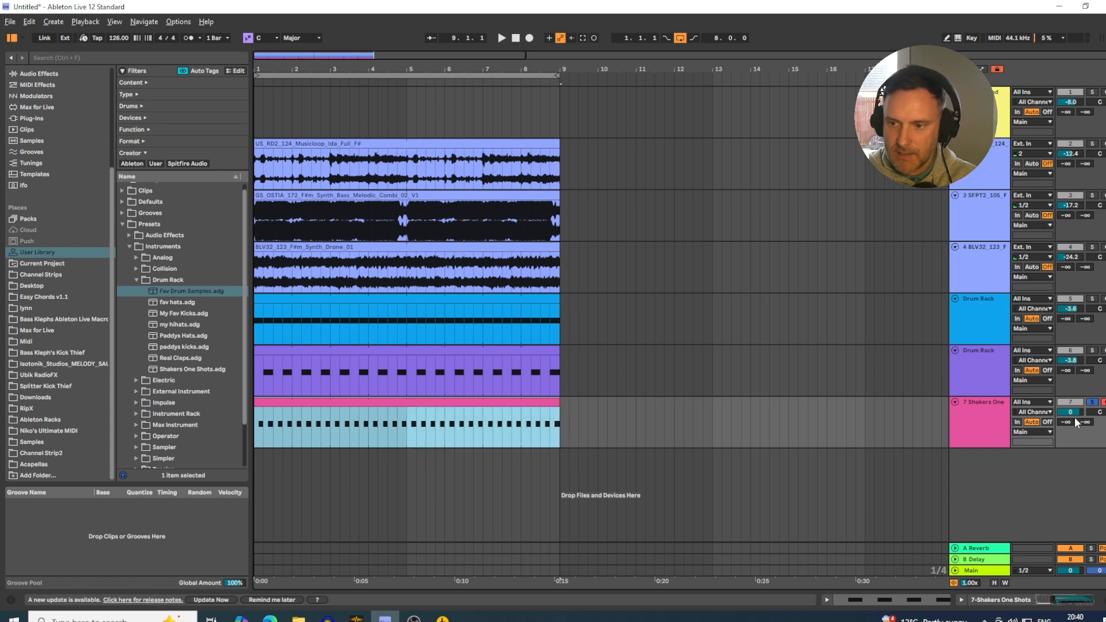
Unsolo the shaker track and balance levels during playback, with the shakers at -9.7 dB and the purple Drum Rack track at -4.5 dB.
{"action": "left_click_drag", "start_coordinate": [1070, 412], "coordinate": [1070, 428]}
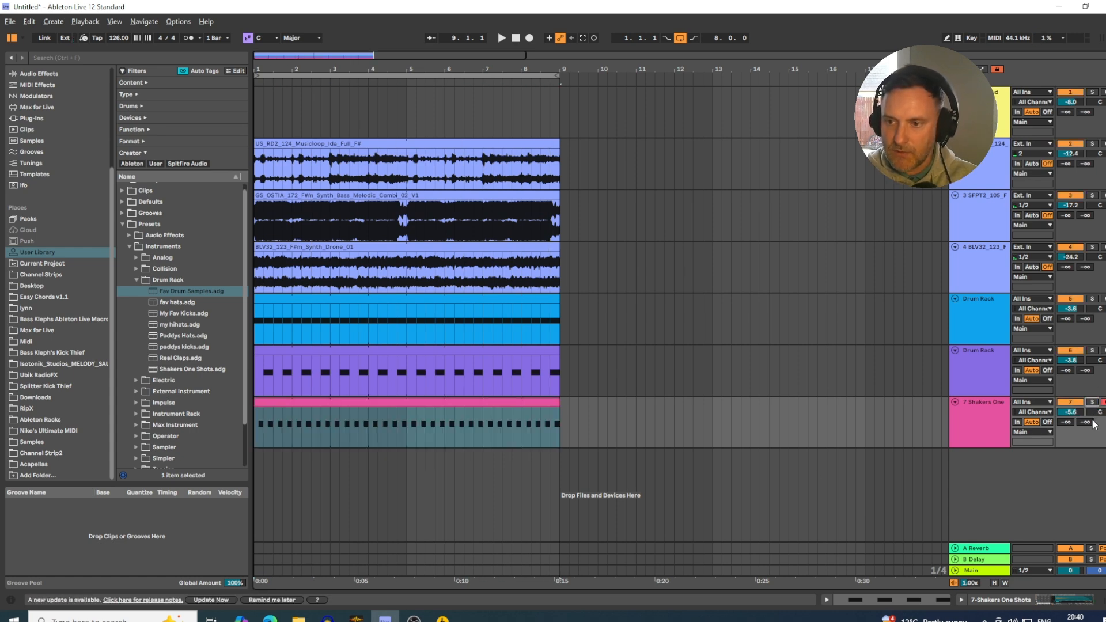
{"action": "left_click", "coordinate": [1071, 413]}
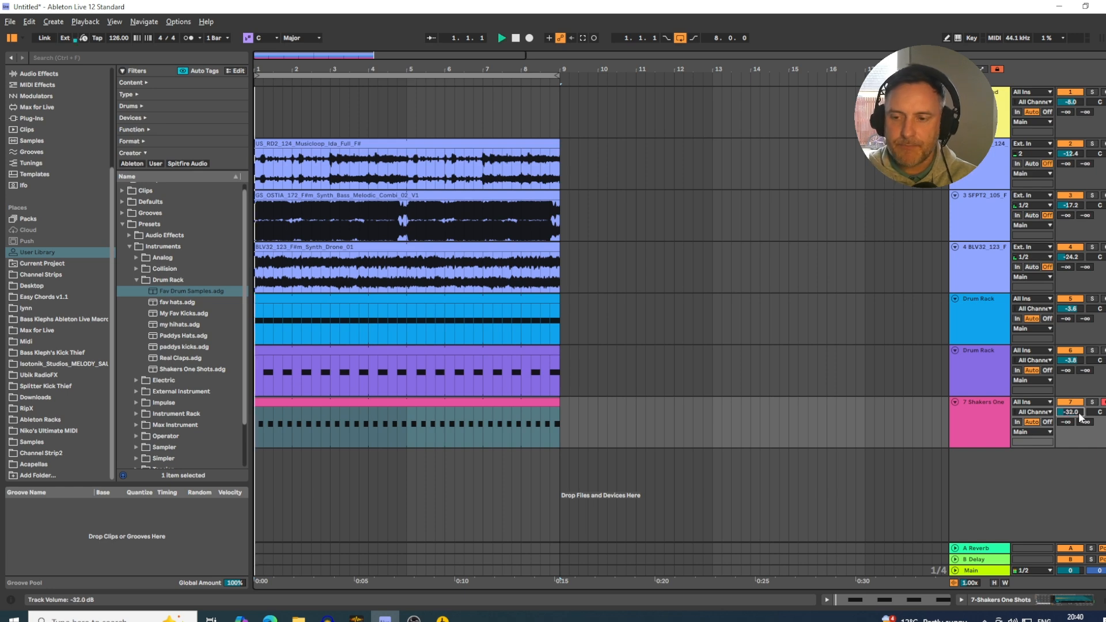
{"action": "mouse_move", "coordinate": [1077, 412]}
{"action": "left_mouse_down"}
{"action": "mouse_move", "coordinate": [1076, 364]}
{"action": "mouse_move", "coordinate": [1072, 412]}
{"action": "left_mouse_up"}
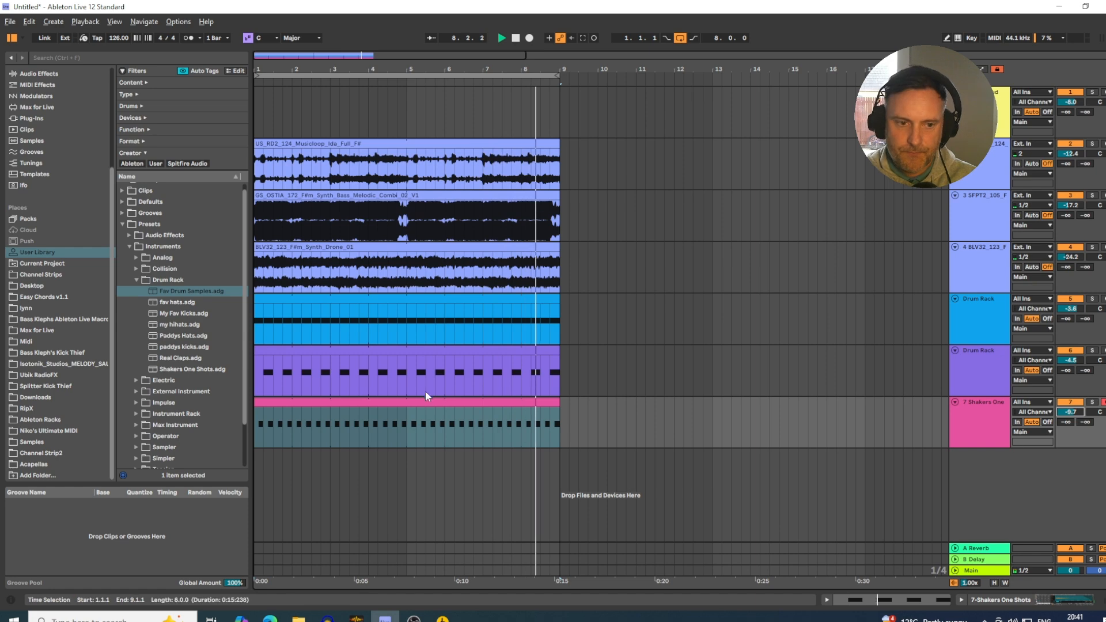
Open the shaker clip during playback and move all its notes down to the 020 Offbeat Shaker Hat sample.
{"action": "double_click", "coordinate": [399, 402]}
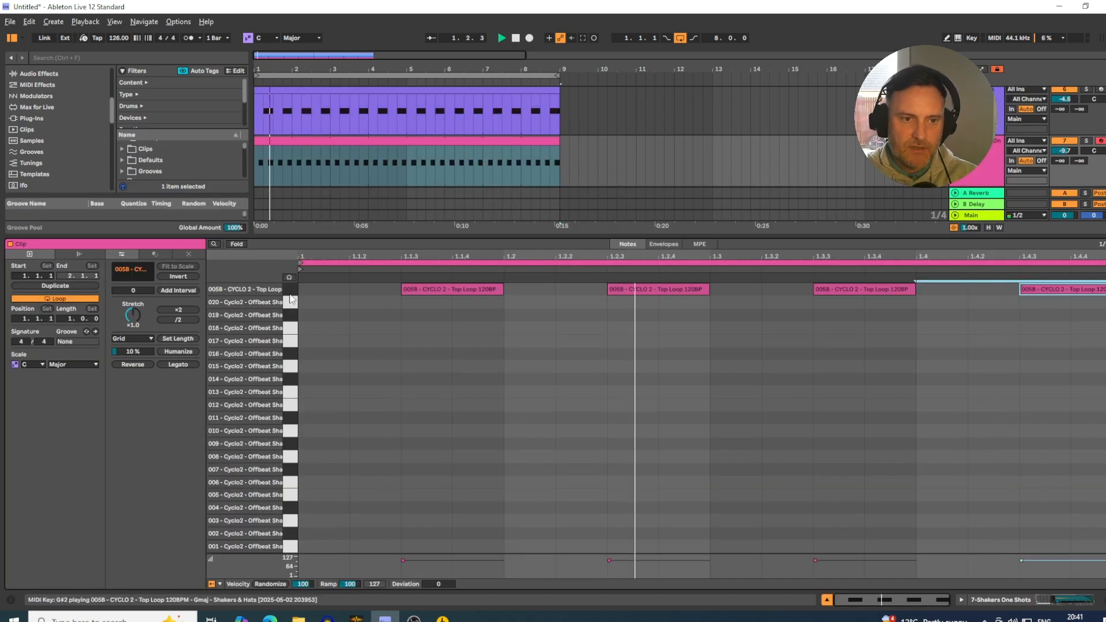
{"action": "key", "text": "ctrl+a"}
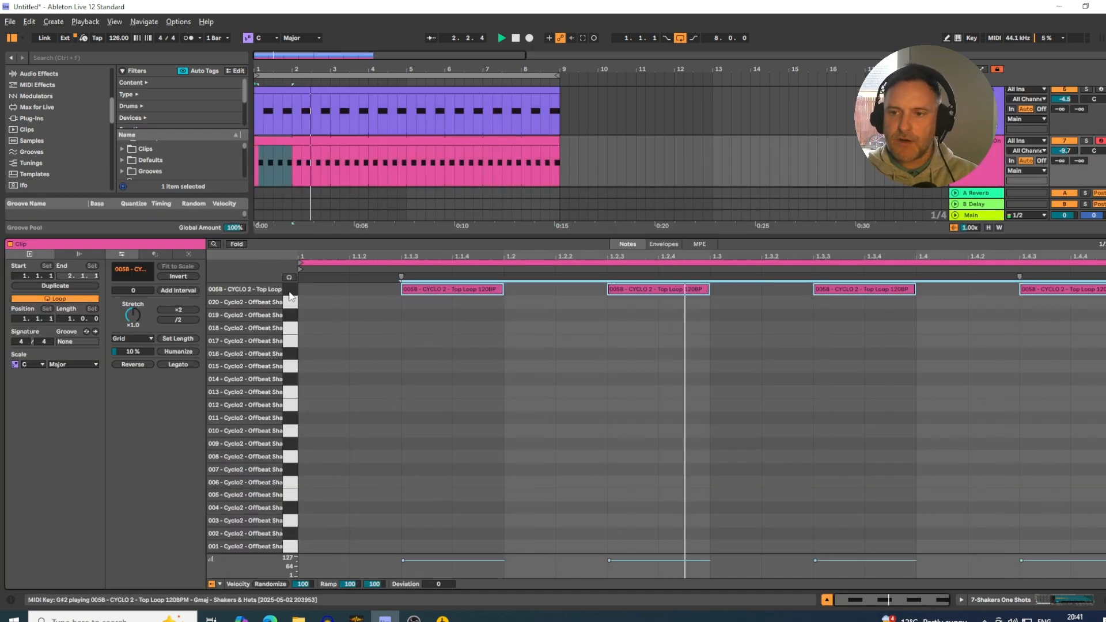
{"action": "key", "text": "Down"}
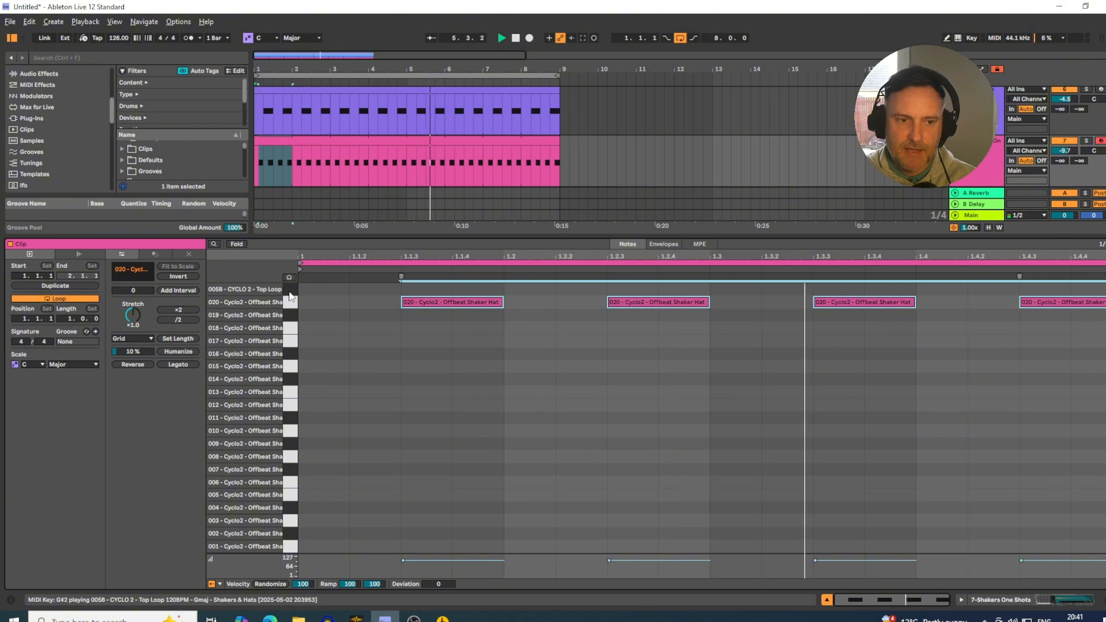
Audition other offbeat shaker samples during playback by moving the clip's notes down to sample 014 and back up to 020.
{"action": "key", "text": "Down"}
{"action": "key", "text": "Down"}
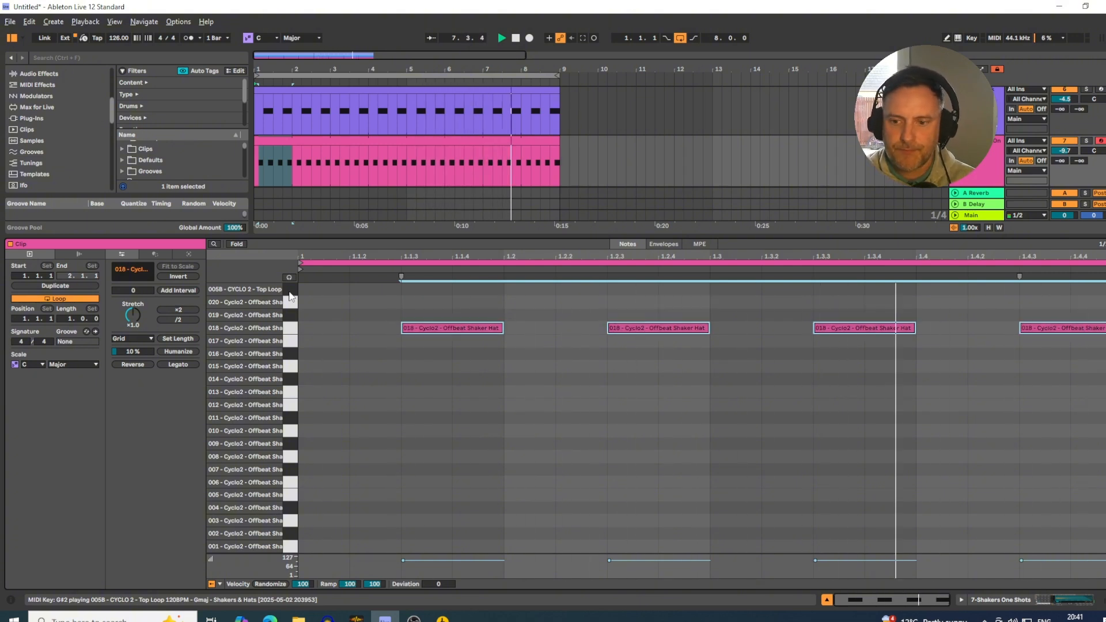
{"action": "key", "text": "Down"}
{"action": "key", "text": "Down"}
{"action": "key", "text": "Down"}
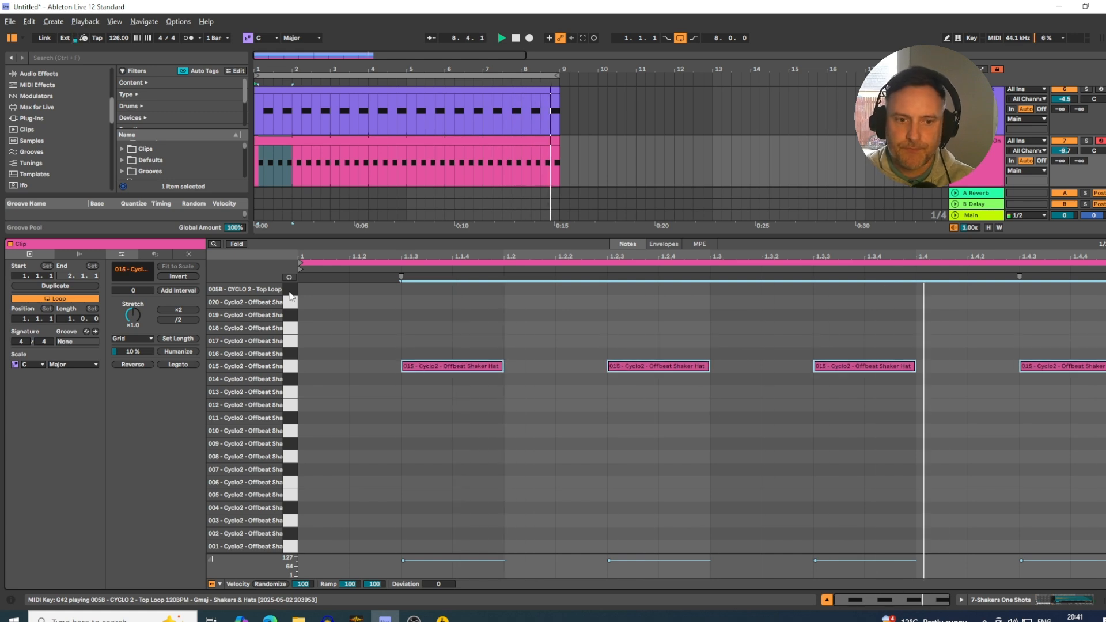
{"action": "key", "text": "Down"}
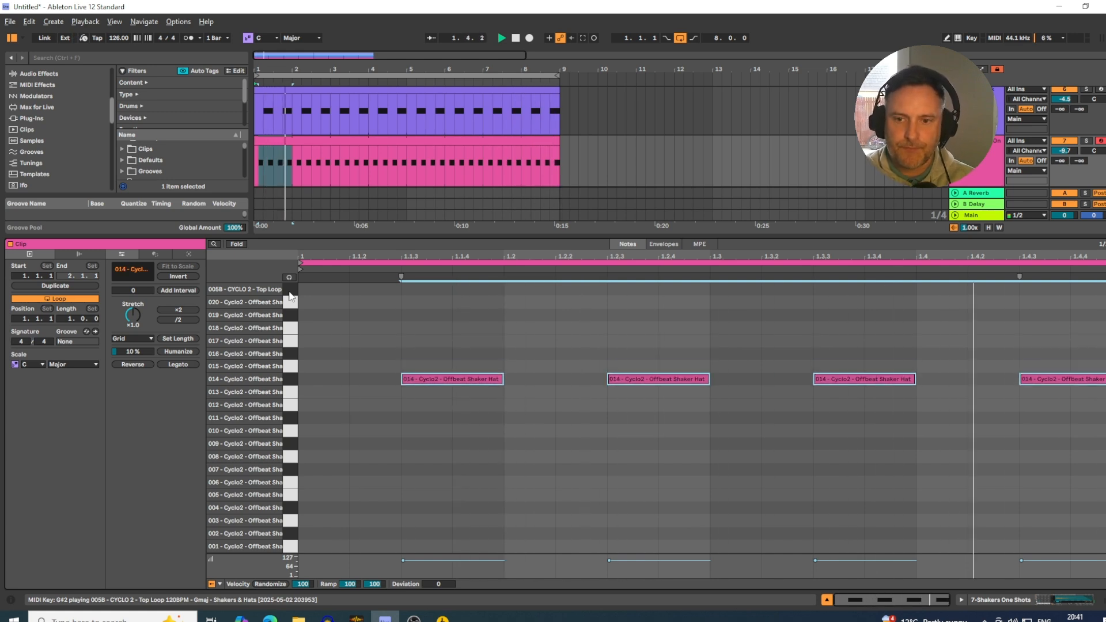
{"action": "key", "text": "Up"}
{"action": "key", "text": "Up"}
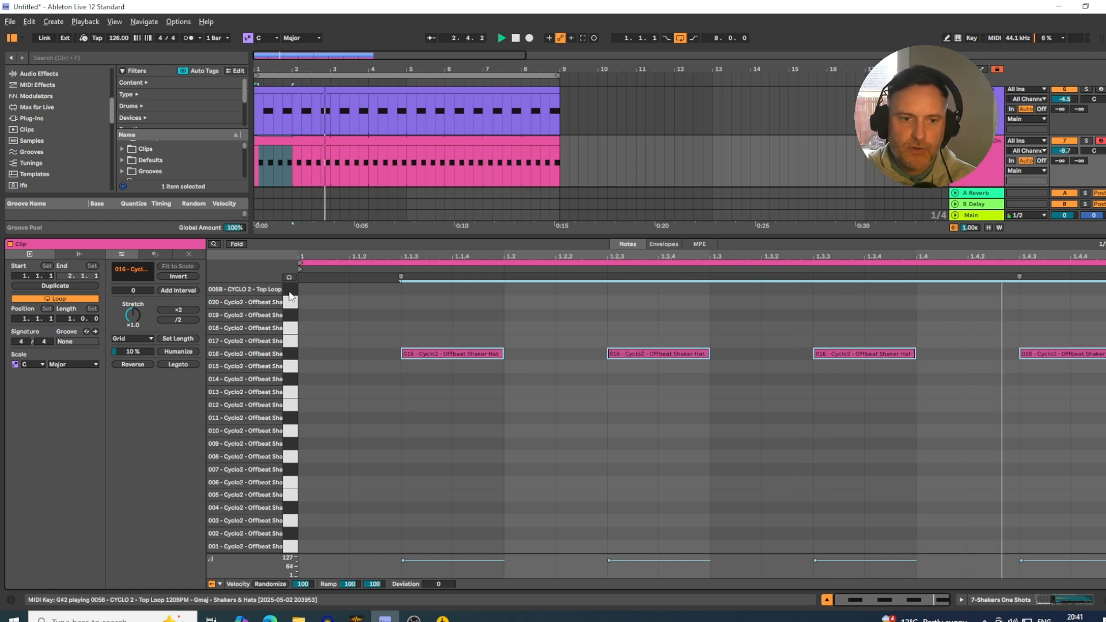
{"action": "key", "text": "Up"}
{"action": "key", "text": "Up"}
{"action": "key", "text": "Up"}
{"action": "key", "text": "Up"}
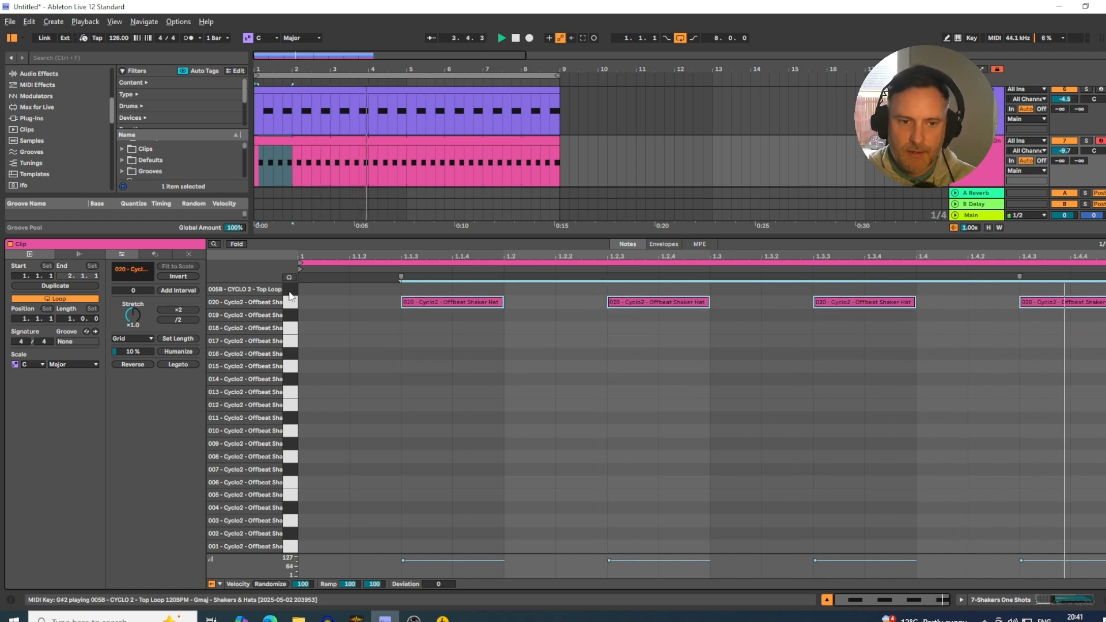
Show the Shakers One Shots rack's devices and play the shaker track soloed.
{"action": "left_click", "coordinate": [1027, 602]}
{"action": "key", "text": "space"}
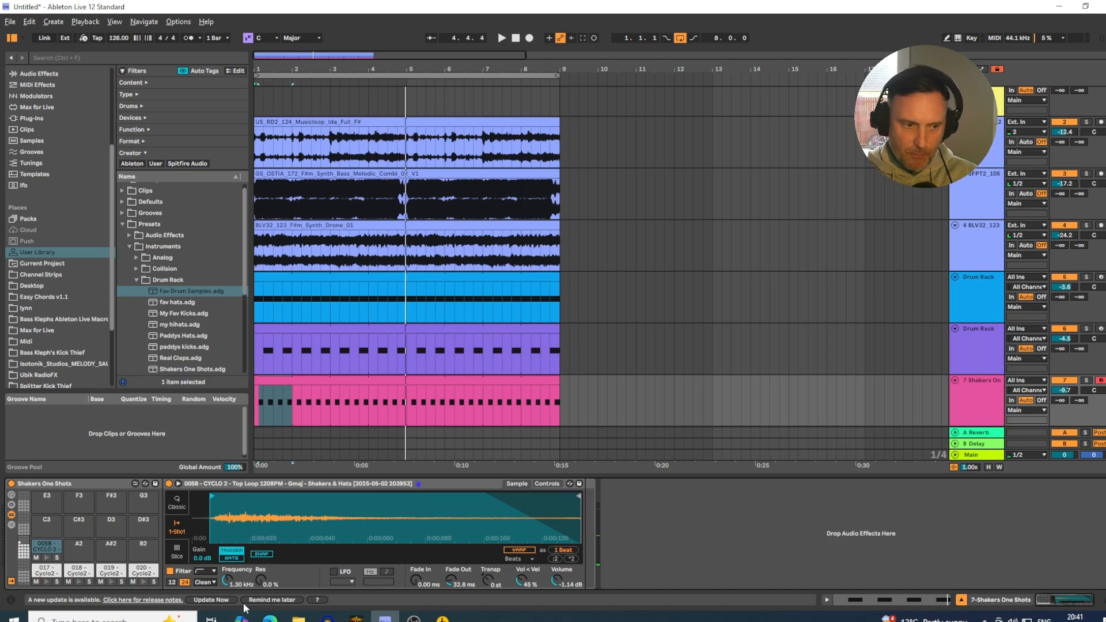
{"action": "left_click", "coordinate": [1086, 381]}
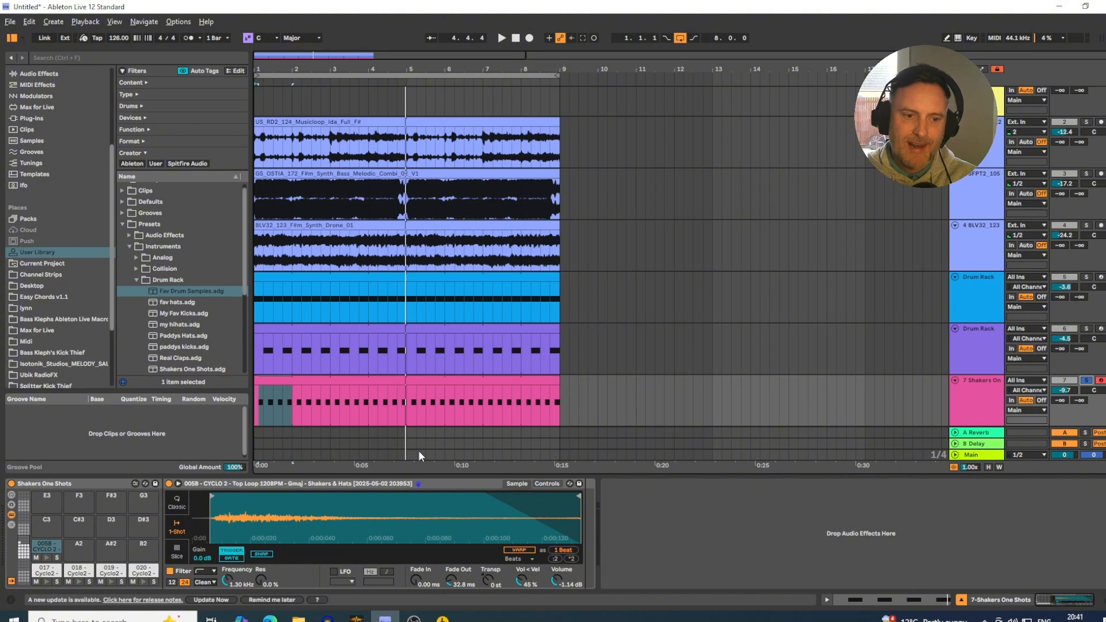
{"action": "key", "text": "space"}
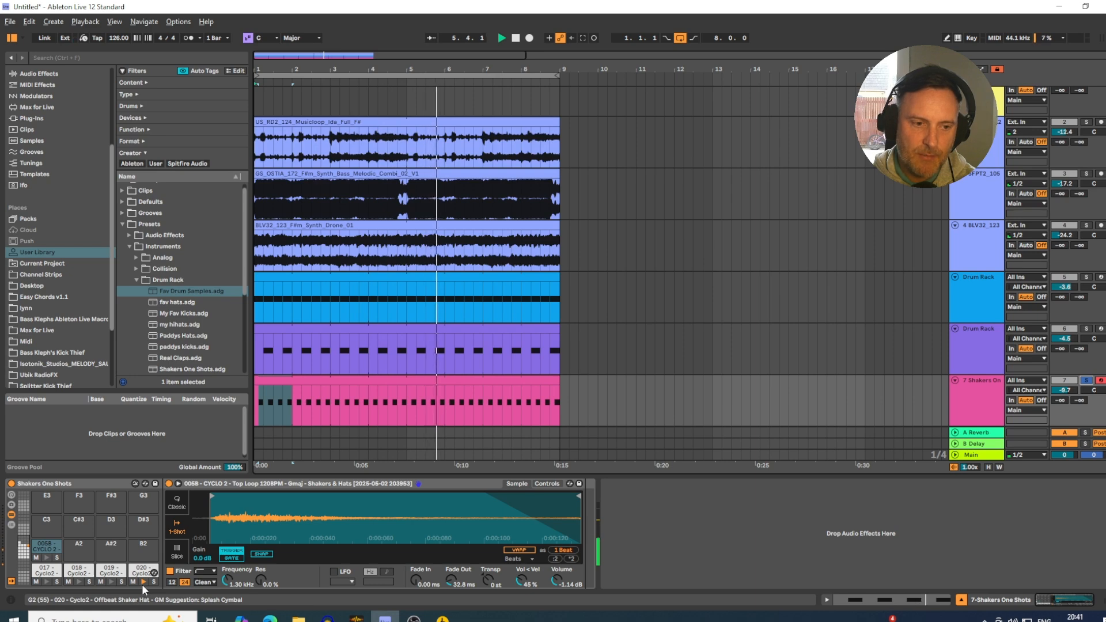
On the 020 Offbeat Shaker Hat pad, trim the quiet lead-in from the sample start and set Fade In to 3.22 ms.
{"action": "left_click", "coordinate": [25, 542]}
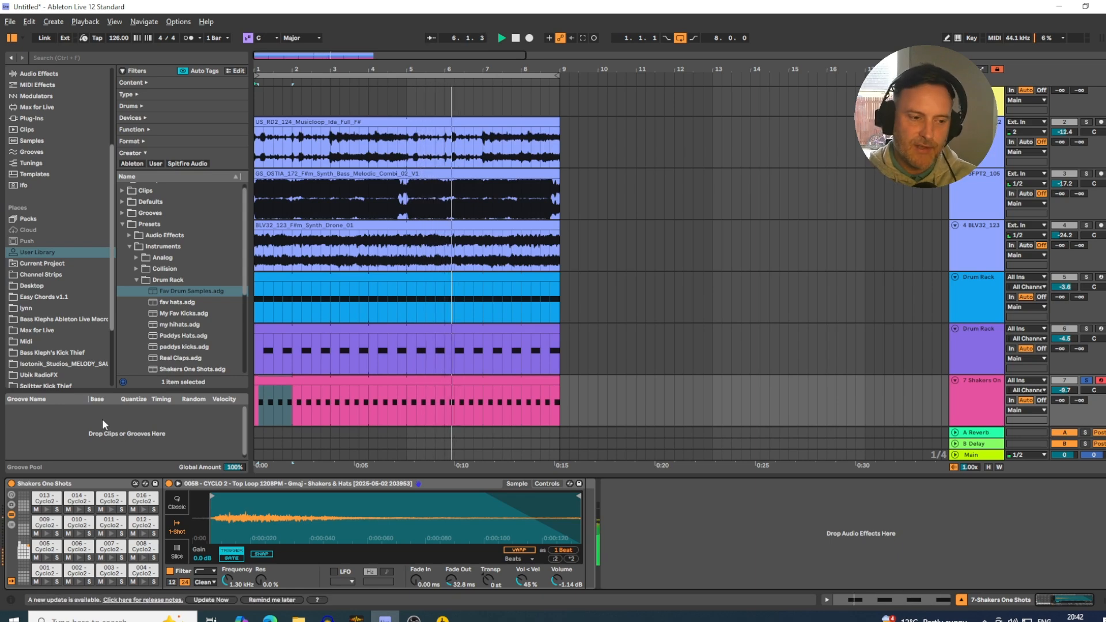
{"action": "left_click", "coordinate": [26, 544]}
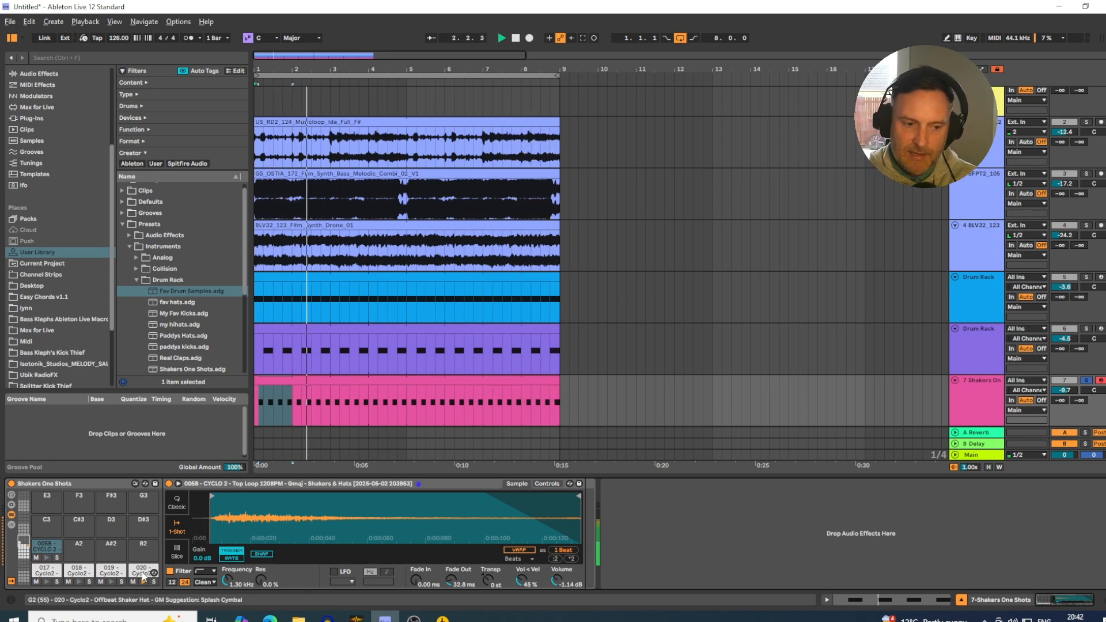
{"action": "left_click", "coordinate": [143, 576]}
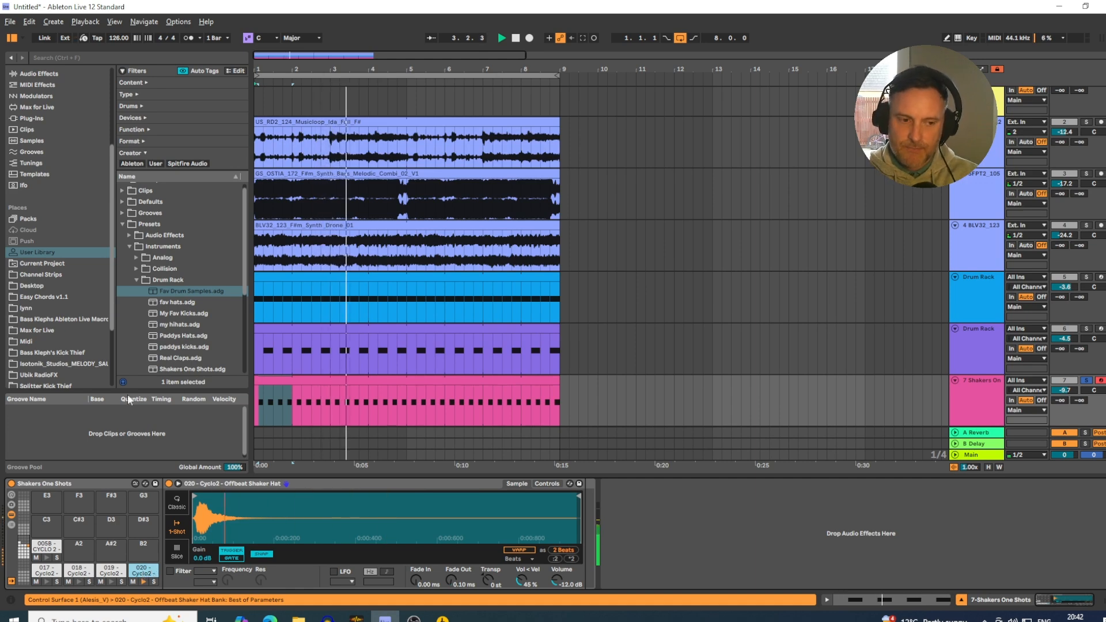
{"action": "mouse_move", "coordinate": [199, 501]}
{"action": "left_mouse_down"}
{"action": "mouse_move", "coordinate": [200, 544]}
{"action": "mouse_move", "coordinate": [216, 499]}
{"action": "mouse_move", "coordinate": [241, 500]}
{"action": "left_mouse_up"}
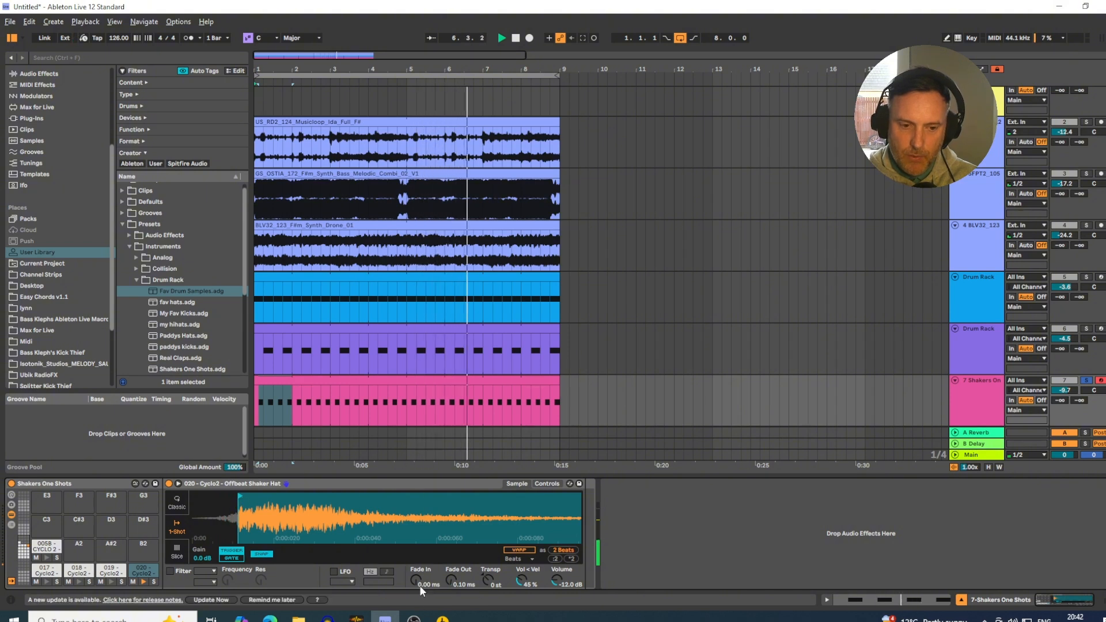
{"action": "left_click_drag", "start_coordinate": [417, 582], "coordinate": [417, 570]}
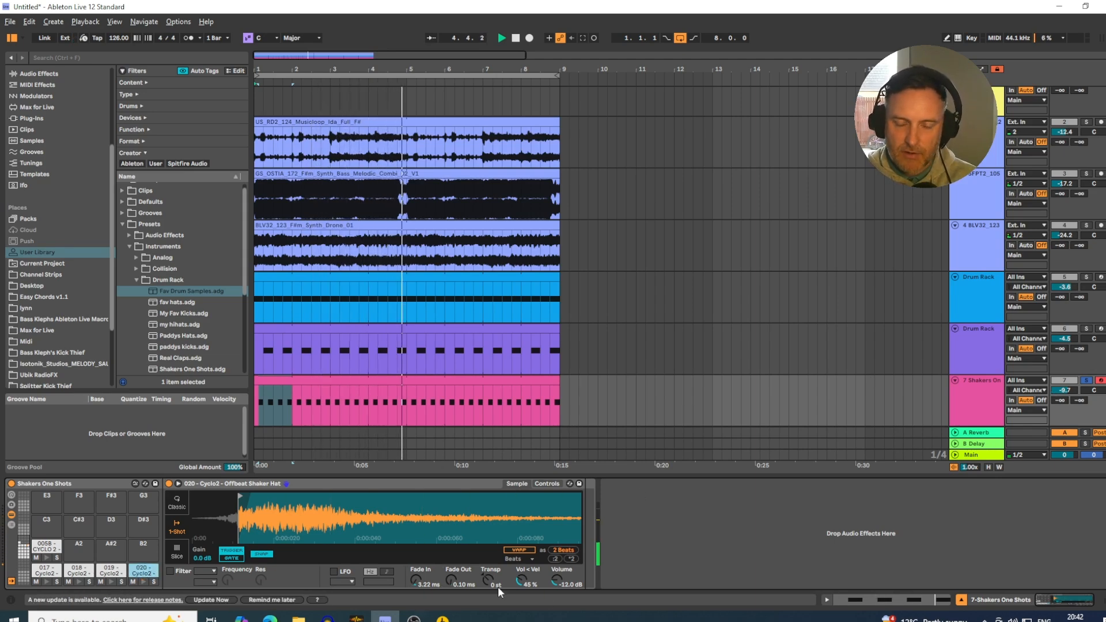
Unsolo the shaker track and rebalance the mix, with the shakers at -10.4 dB and the blue Drum Rack track at -3.2 dB.
{"action": "left_click", "coordinate": [1086, 381]}
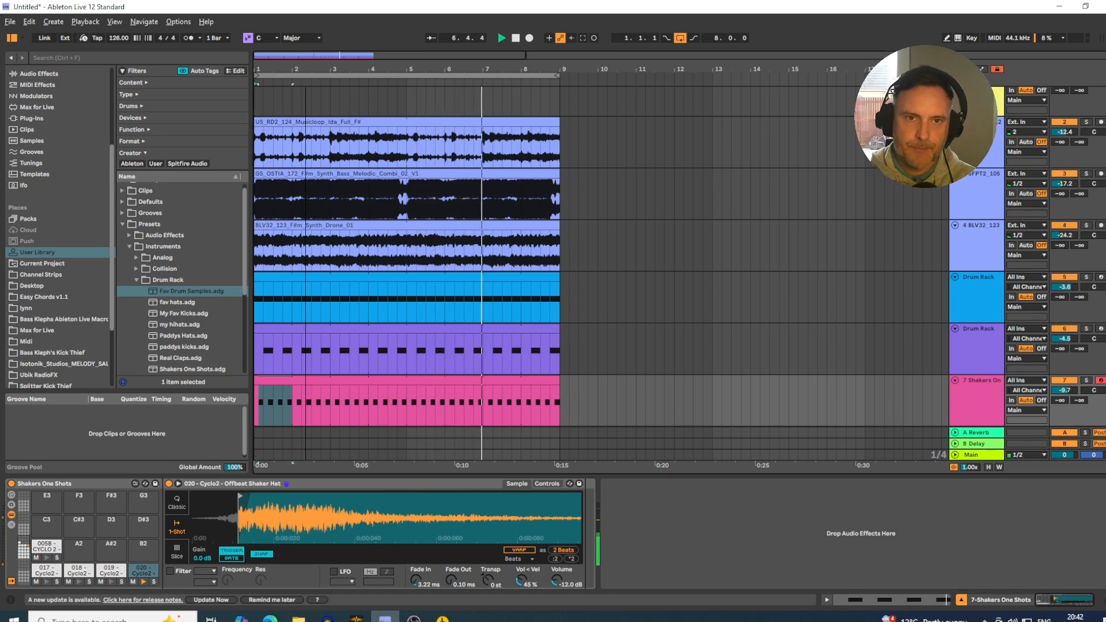
{"action": "left_click_drag", "start_coordinate": [318, 72], "coordinate": [319, 80]}
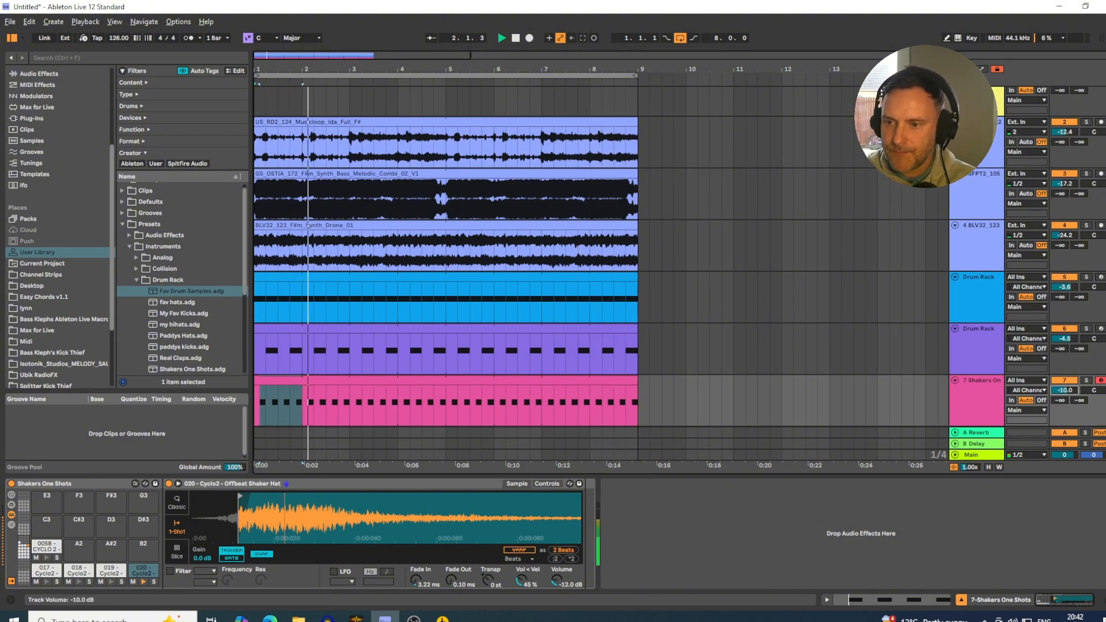
{"action": "left_click_drag", "start_coordinate": [1070, 392], "coordinate": [1069, 396]}
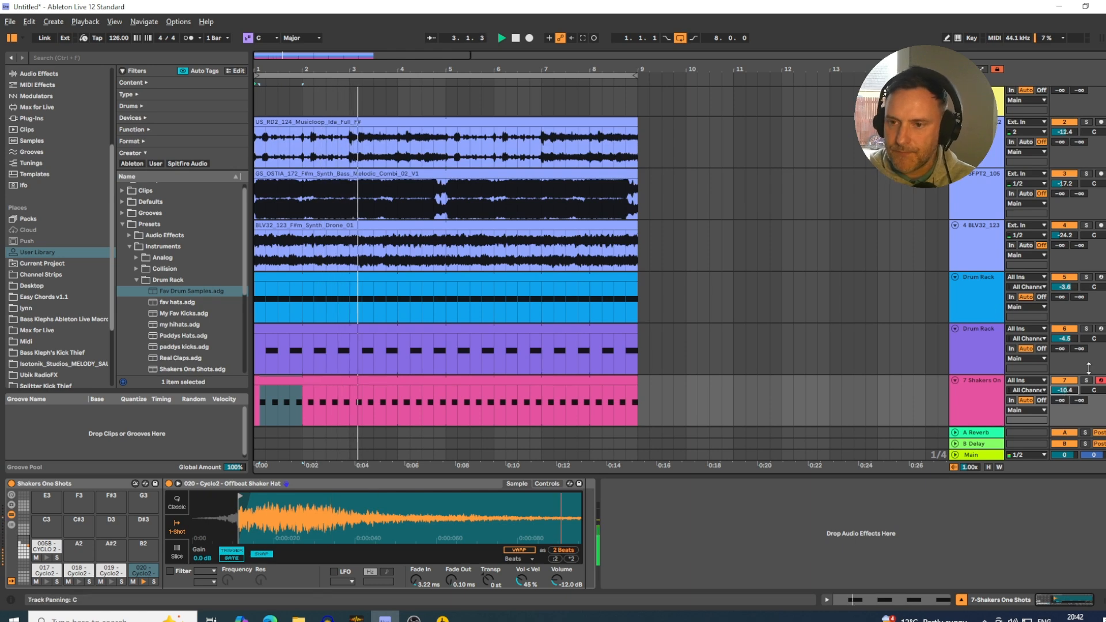
{"action": "left_click_drag", "start_coordinate": [1064, 293], "coordinate": [1064, 290]}
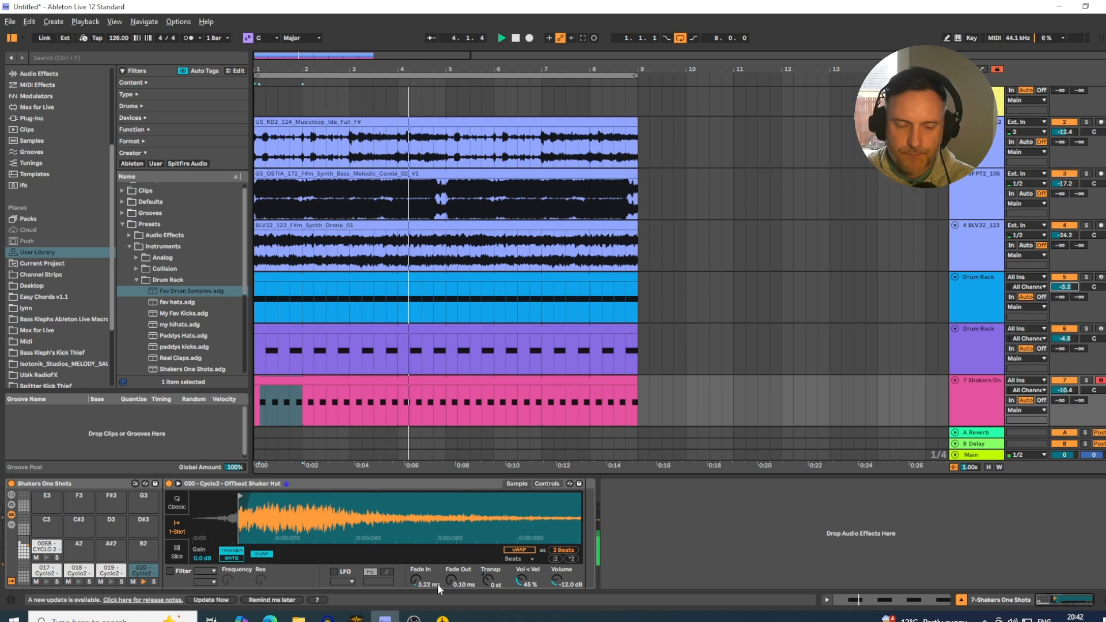